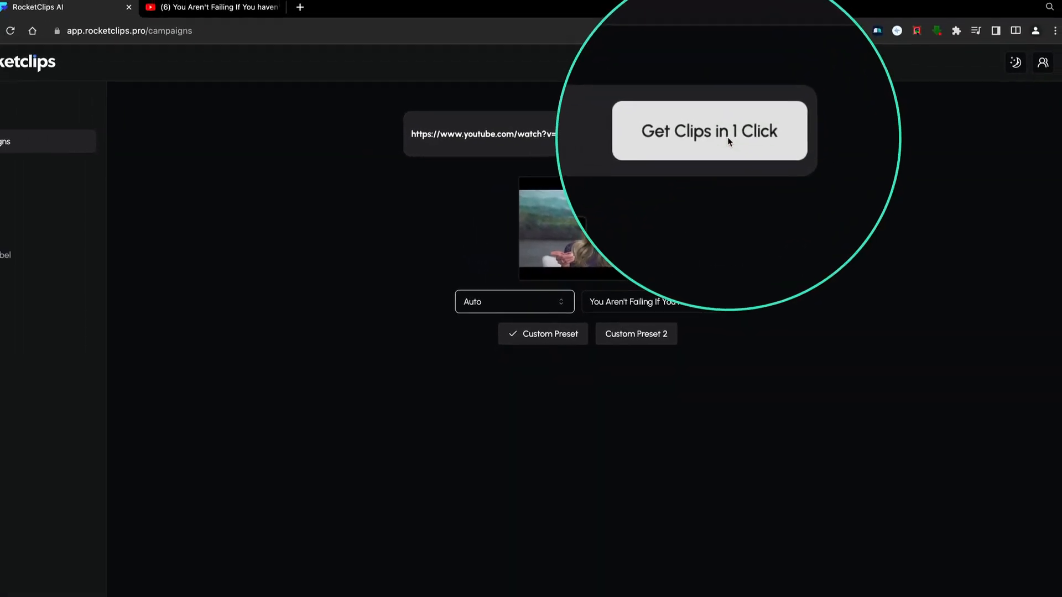
- Generate clips from the loaded YouTube video using the Auto option and the Custom Preset
left_click(728, 141)
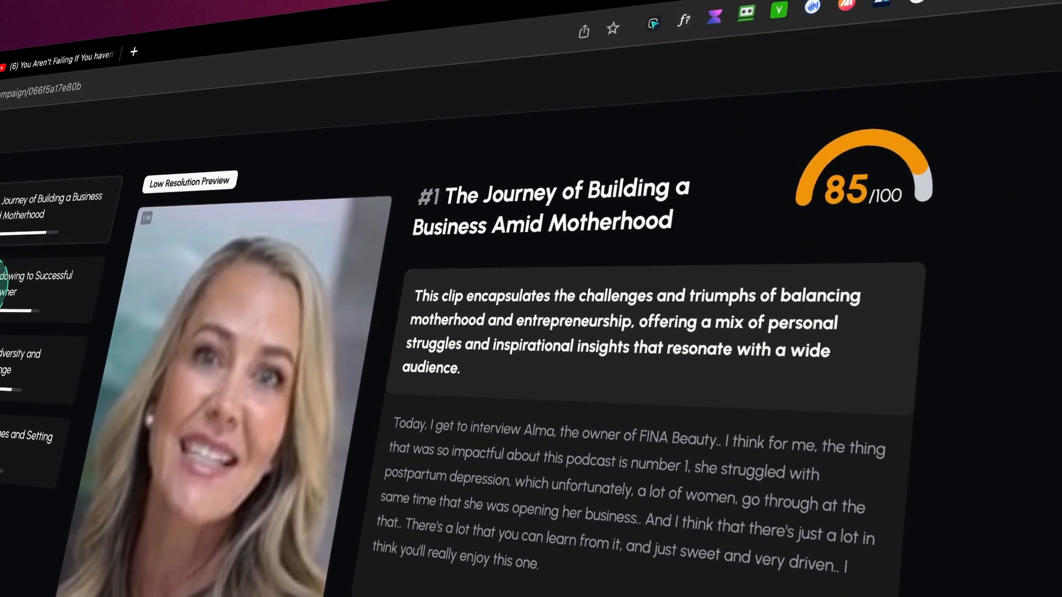
- Review the title, score and transcript of each generated clip, and briefly play "The Journey of Building a Business Amid Motherhood"
left_click(5, 298)
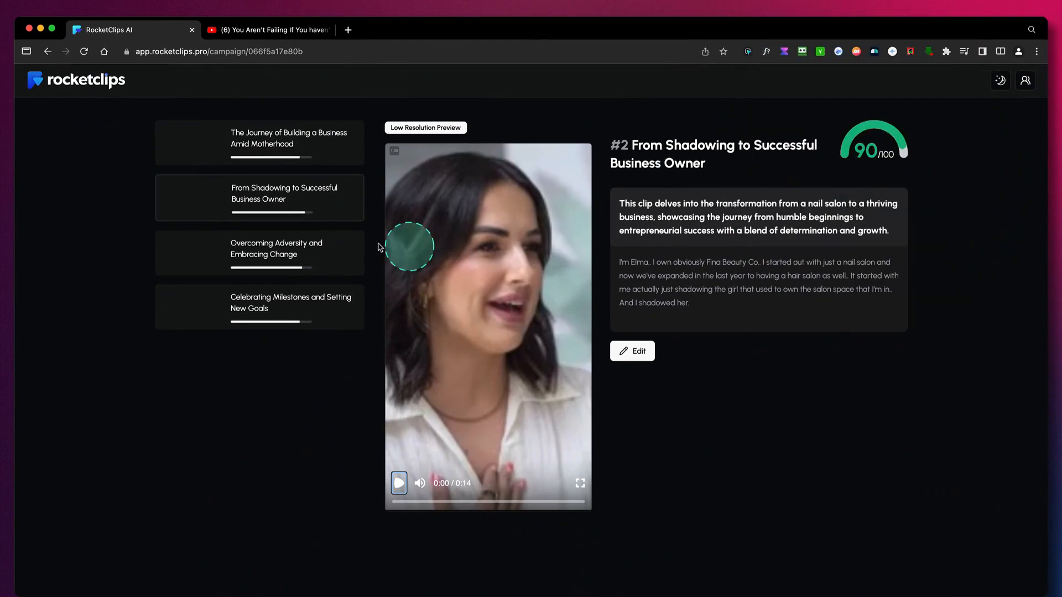
left_click(301, 254)
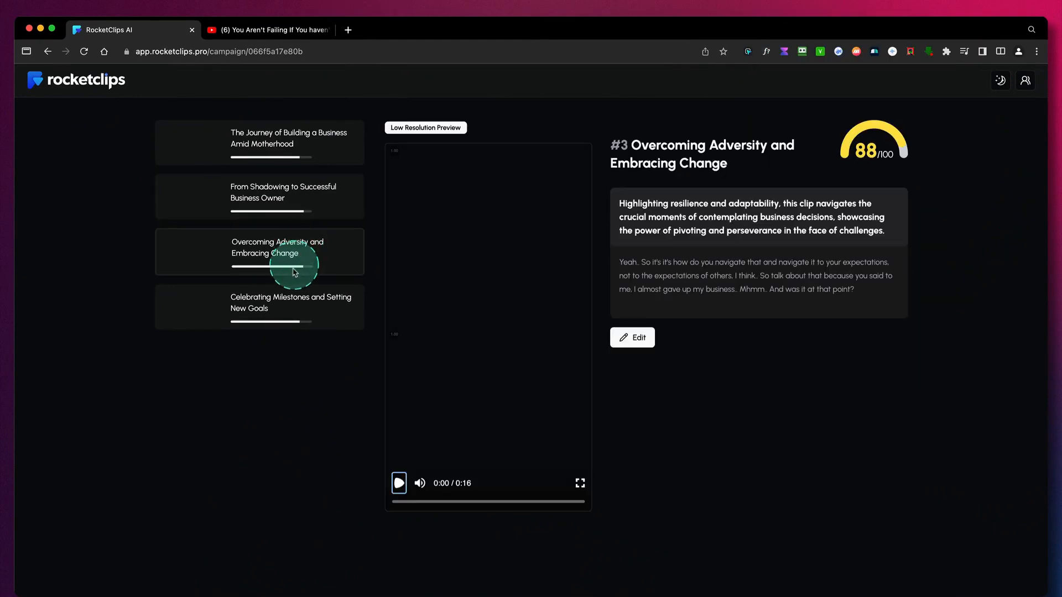
left_click(279, 307)
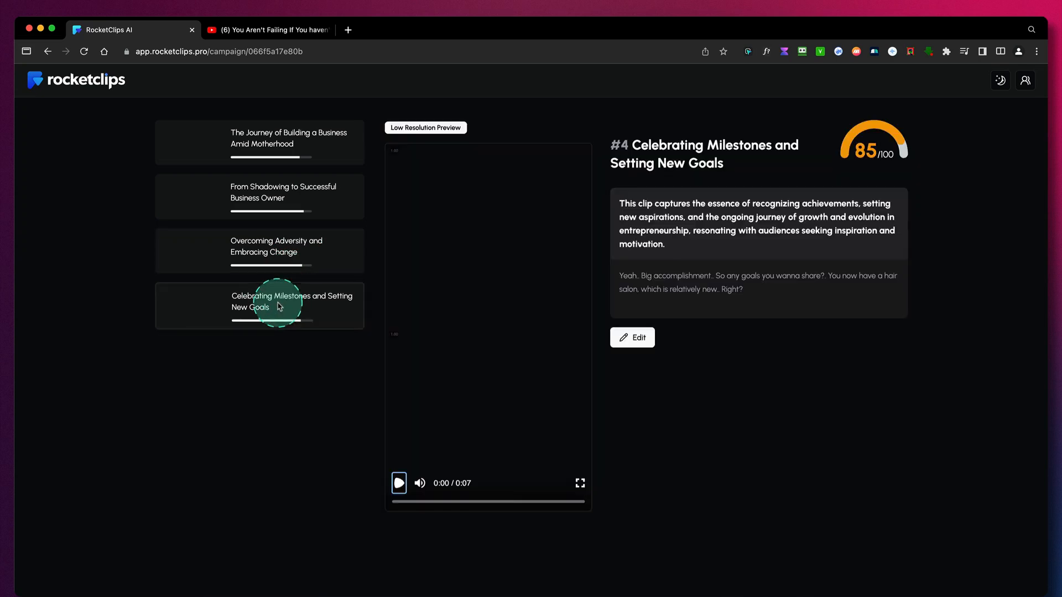
left_click(306, 141)
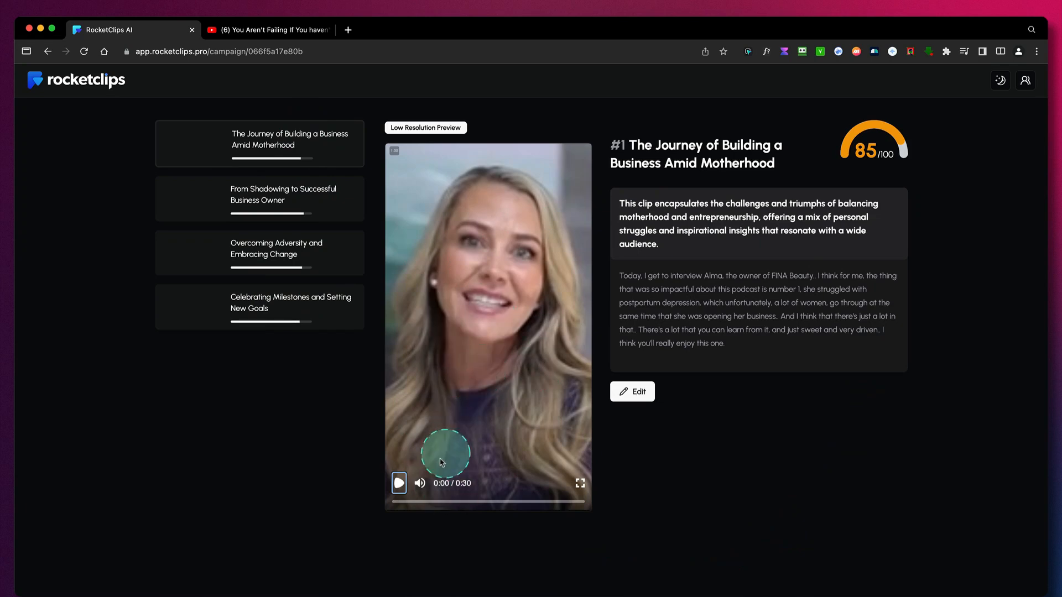
left_click(399, 484)
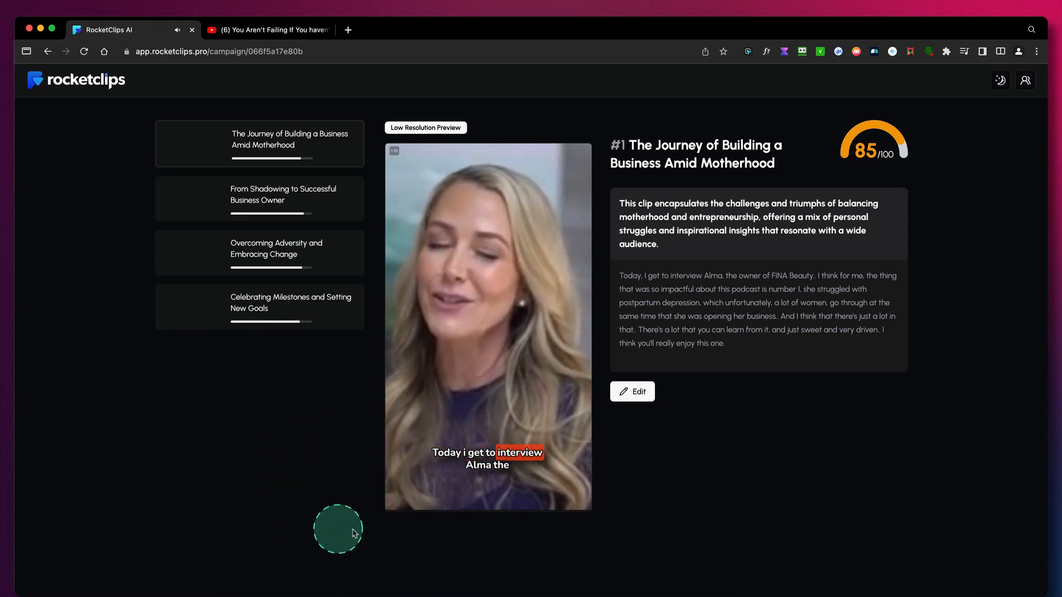
left_click(399, 483)
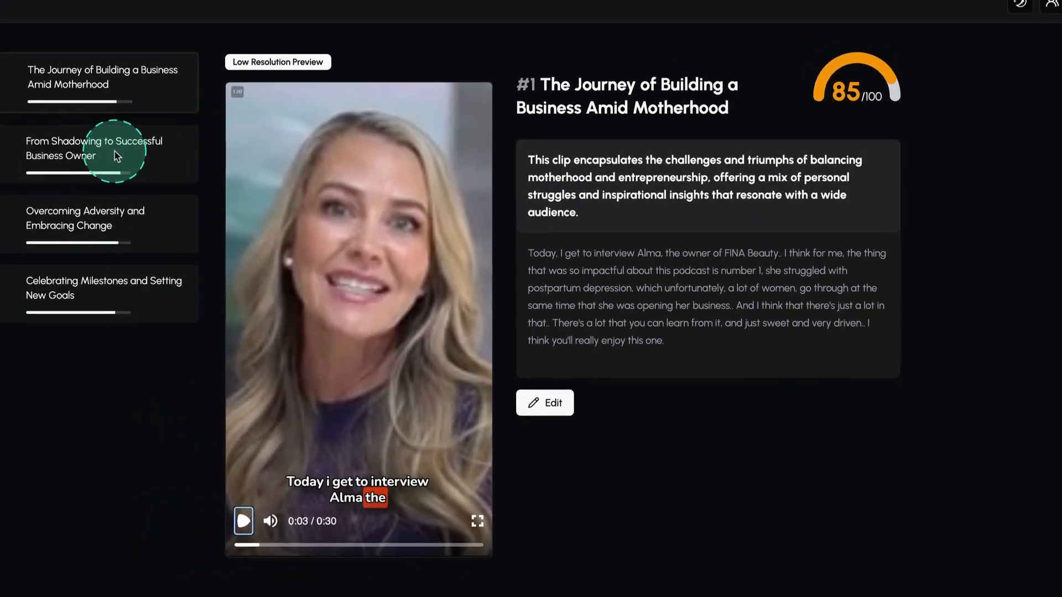
- Open the clip "From Shadowing to Successful Business Owner" in the editor
left_click(11, 127)
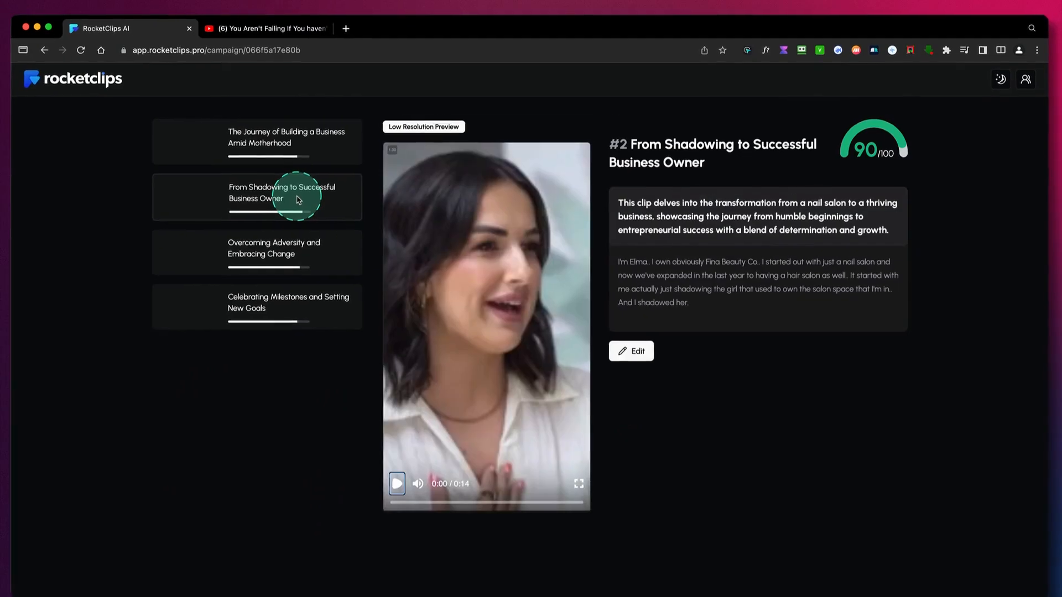
left_click(635, 352)
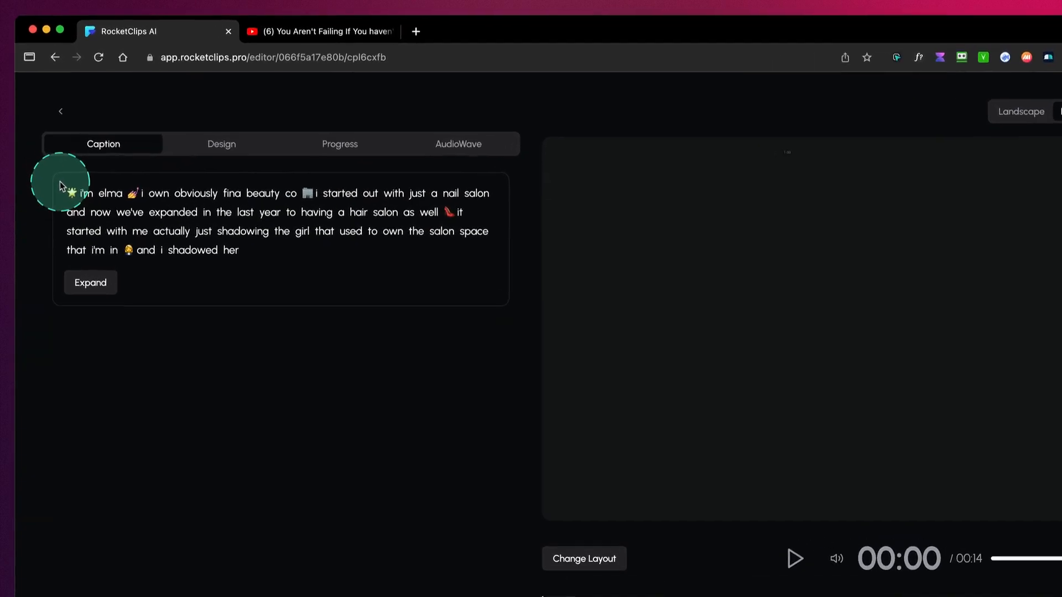
left_click_drag(60, 185, 491, 259)
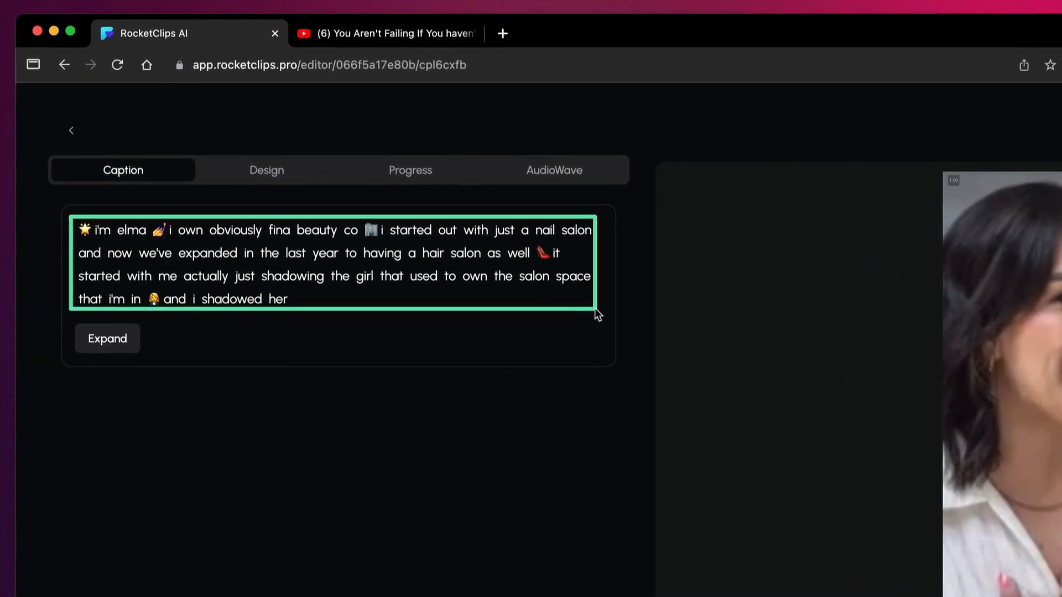
left_click_drag(595, 309, 601, 311)
key("Escape")
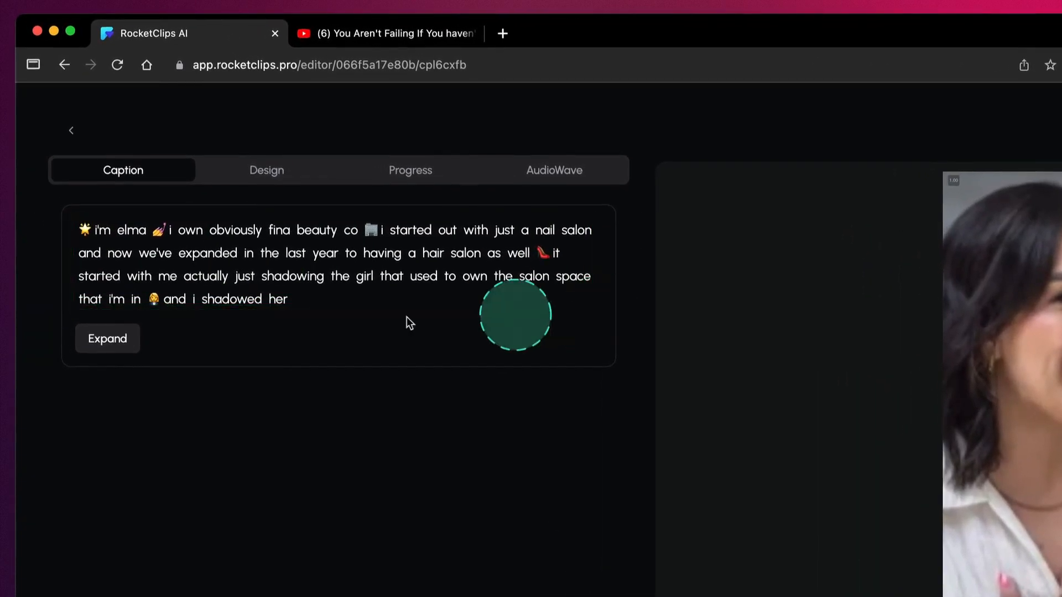
- Expand the clip in the full transcript so that it ends at "we'll dive into some more of those", and apply the change
left_click(108, 339)
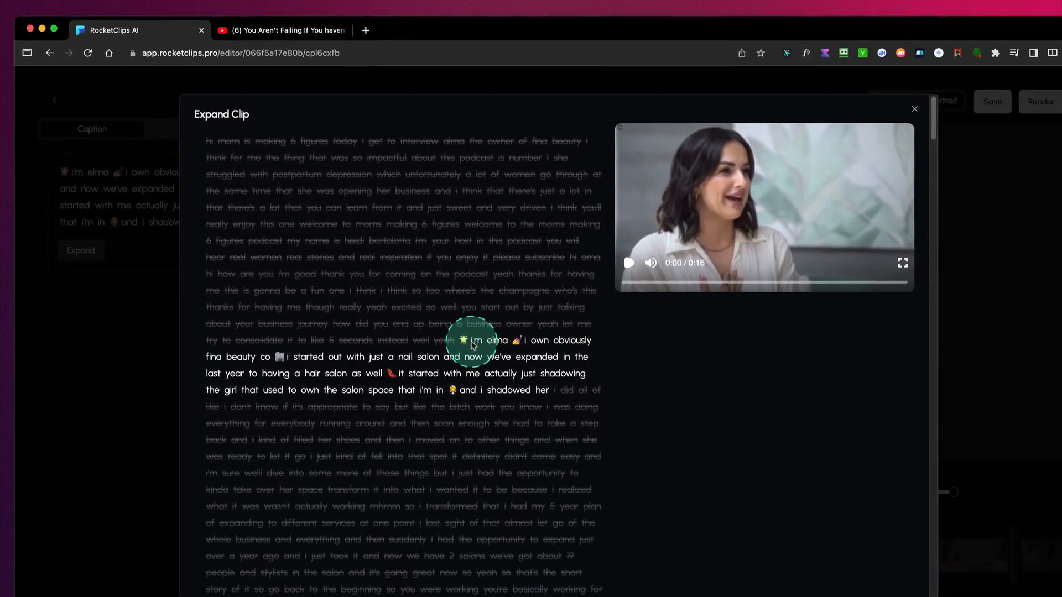
left_click(623, 448)
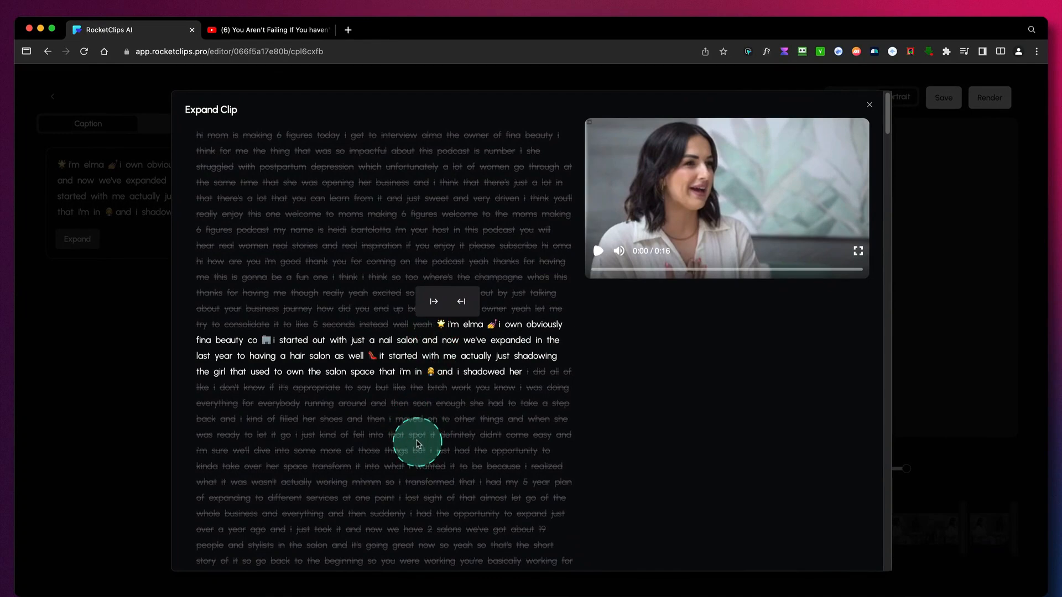
left_click(370, 455)
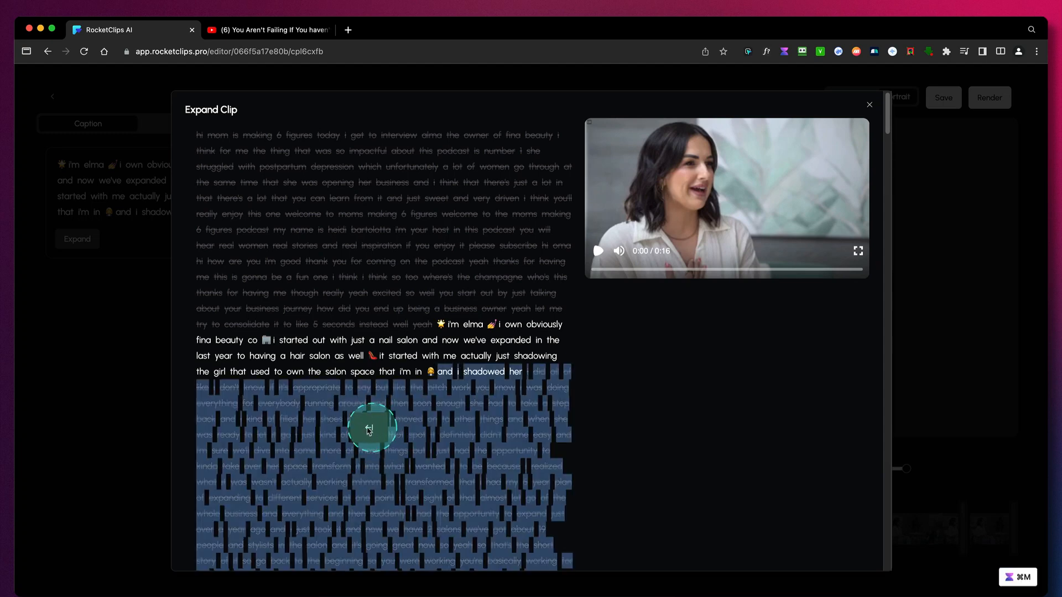
left_click(367, 429)
left_click(431, 349)
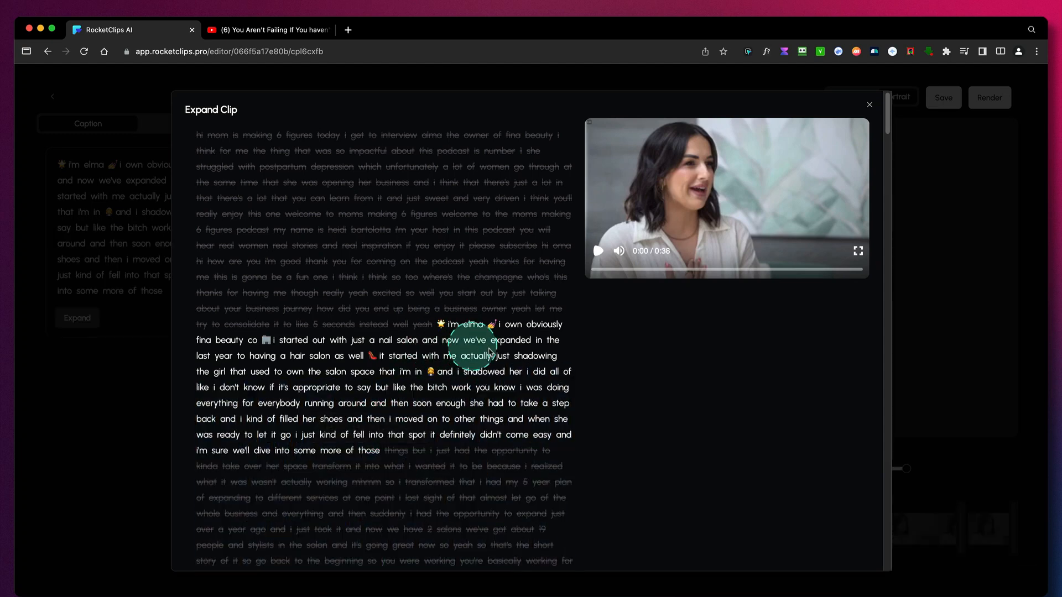
scroll(811, 433, "down", 20)
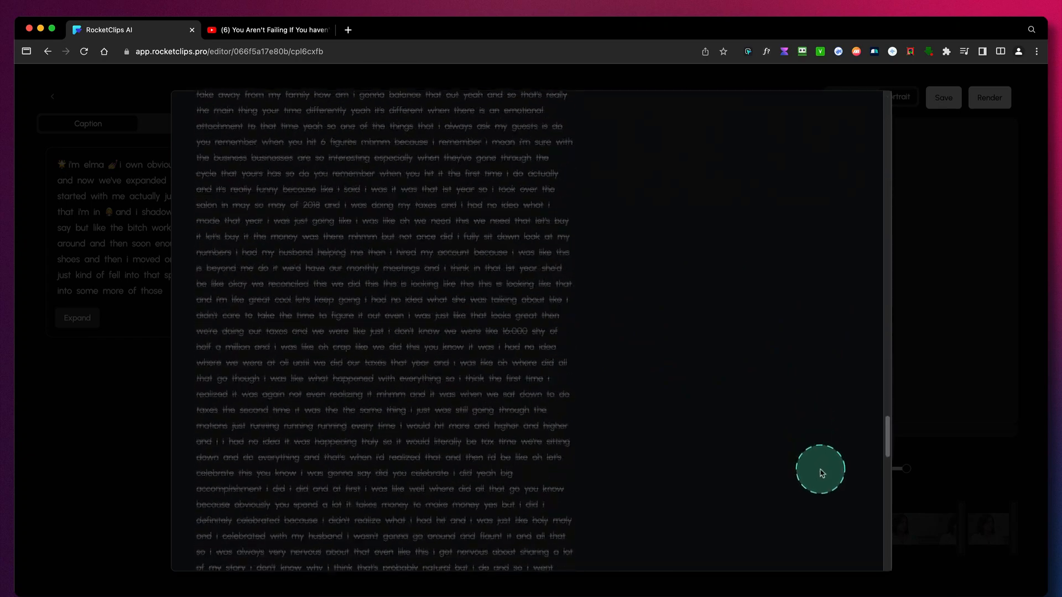
left_click(844, 547)
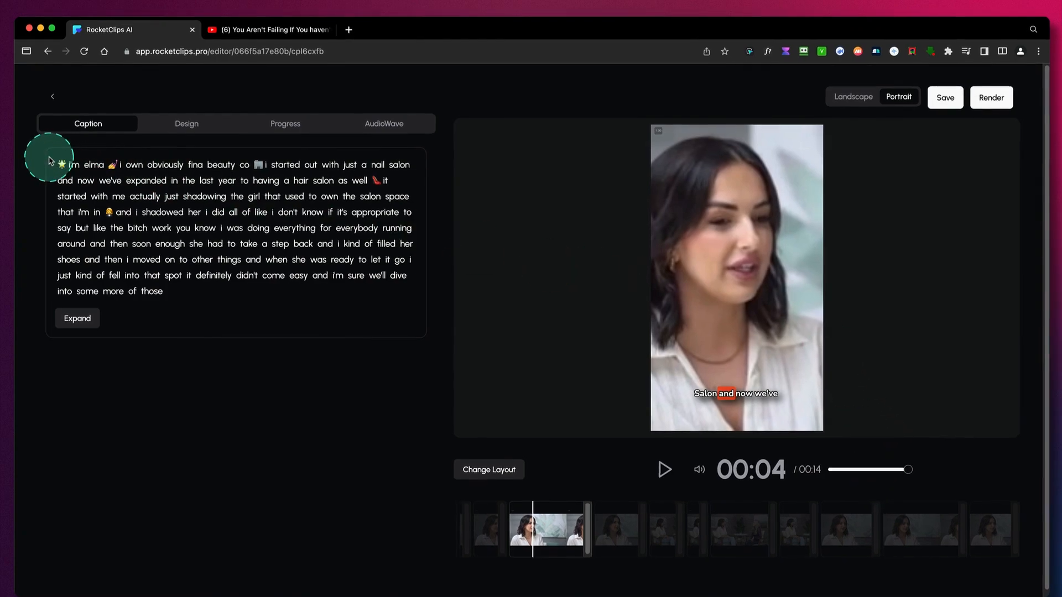
- Play the expanded clip up to the two-speaker segment at 00:11 and start changing that segment's layout
mouse_move(51, 156)
left_mouse_down()
mouse_move(164, 217)
mouse_move(322, 271)
left_mouse_up()
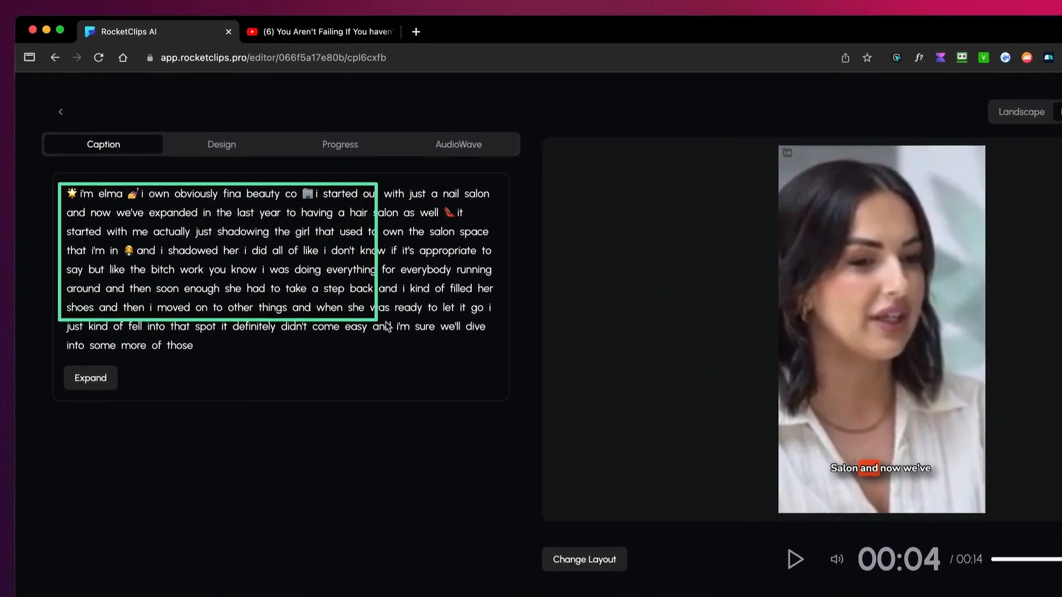
left_click_drag(387, 327, 500, 364)
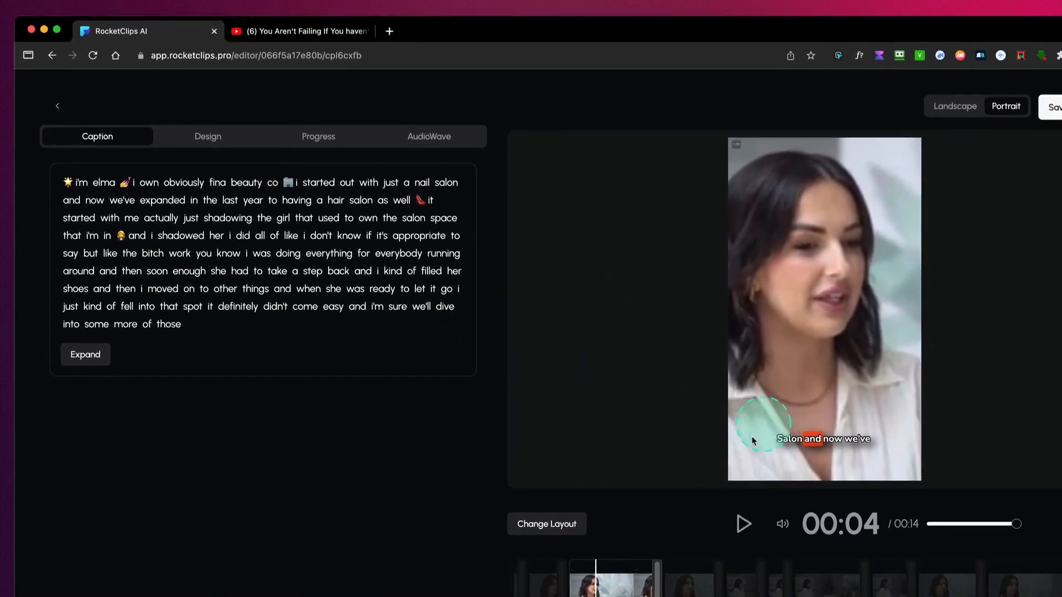
left_click(856, 595)
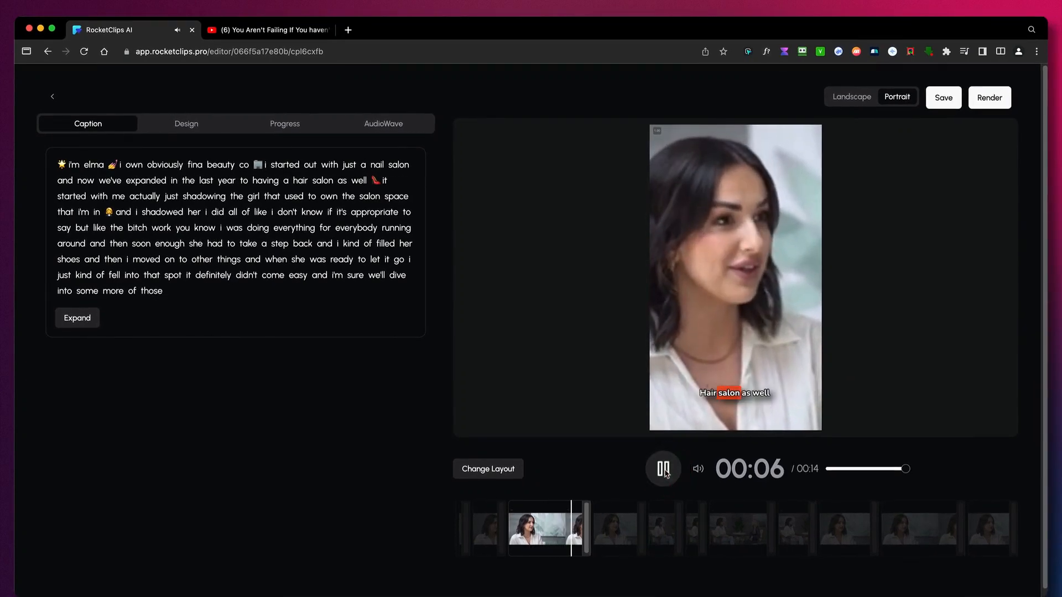
left_click(665, 471)
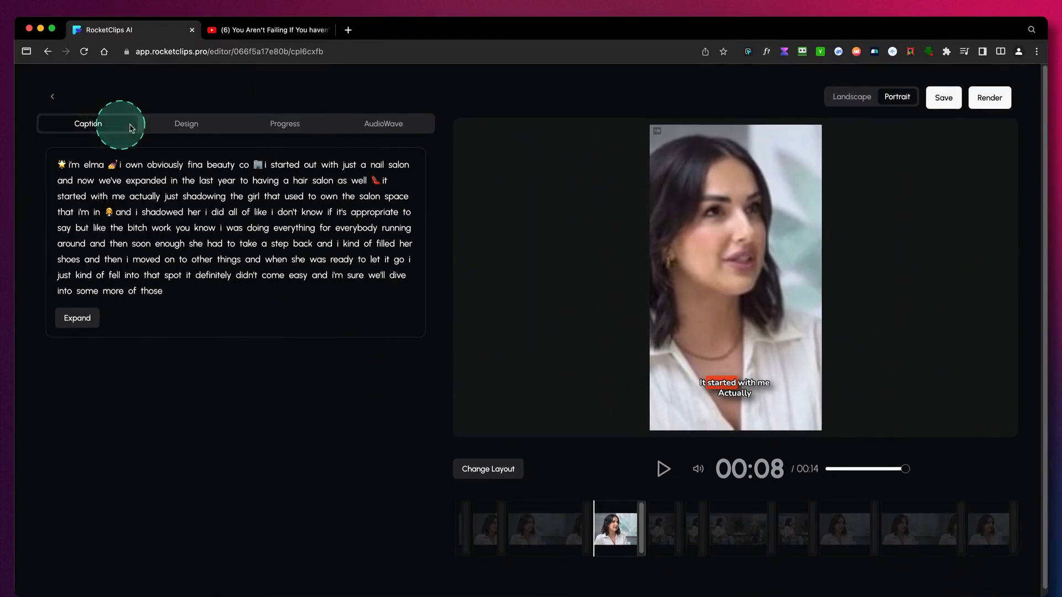
left_click(194, 124)
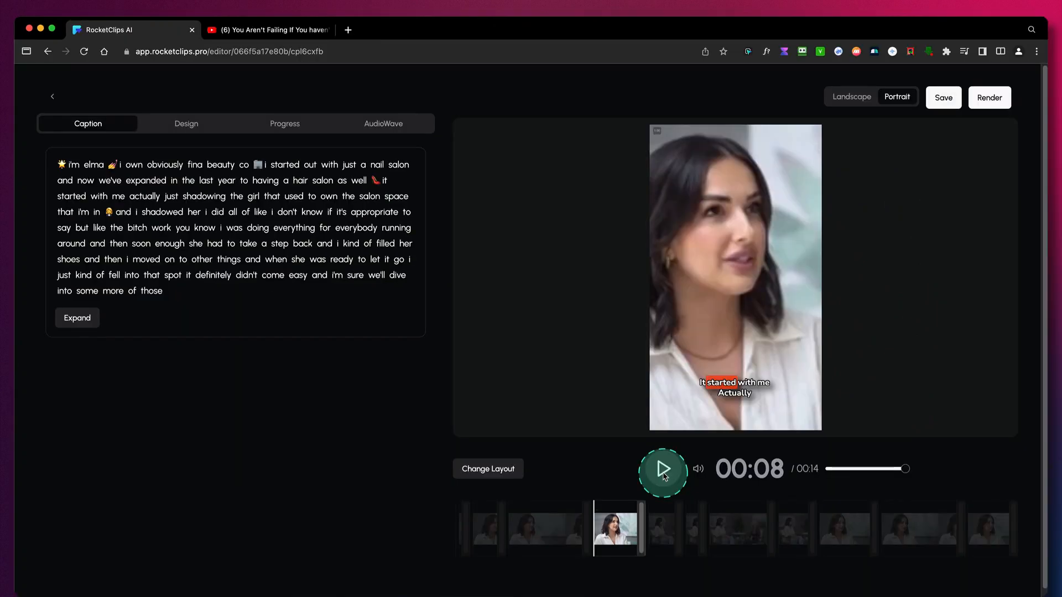
left_click(663, 471)
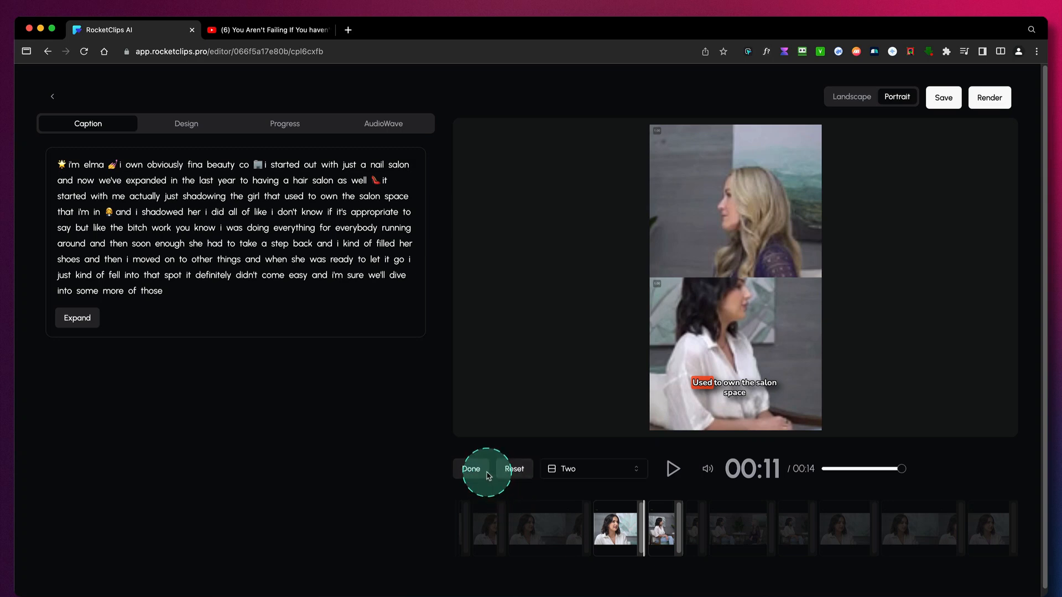
- Try the Letterboxed layout and the Single layout on the segment at 00:11
left_click(573, 475)
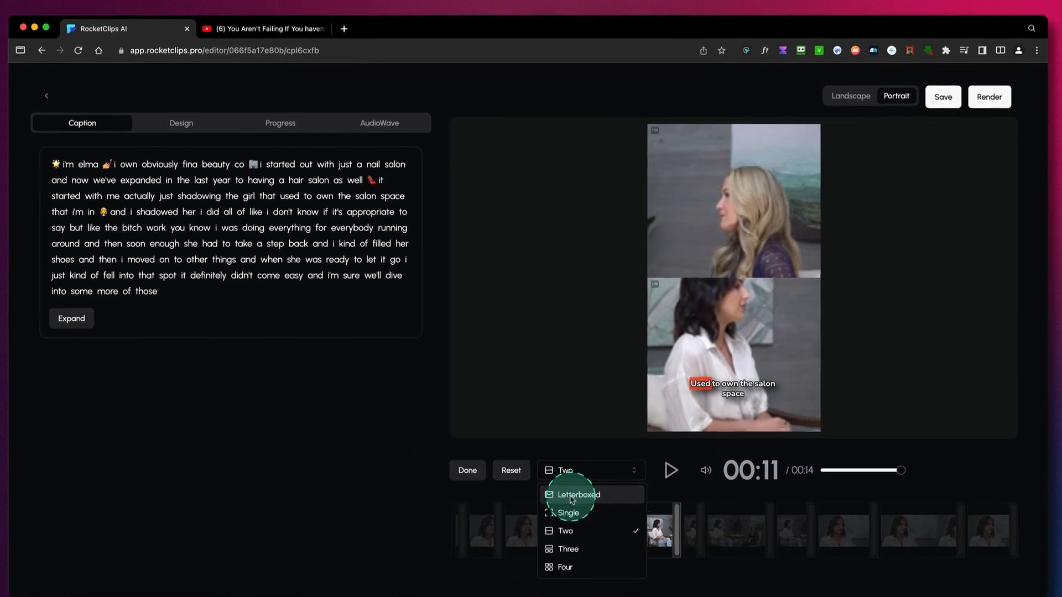
left_click(573, 494)
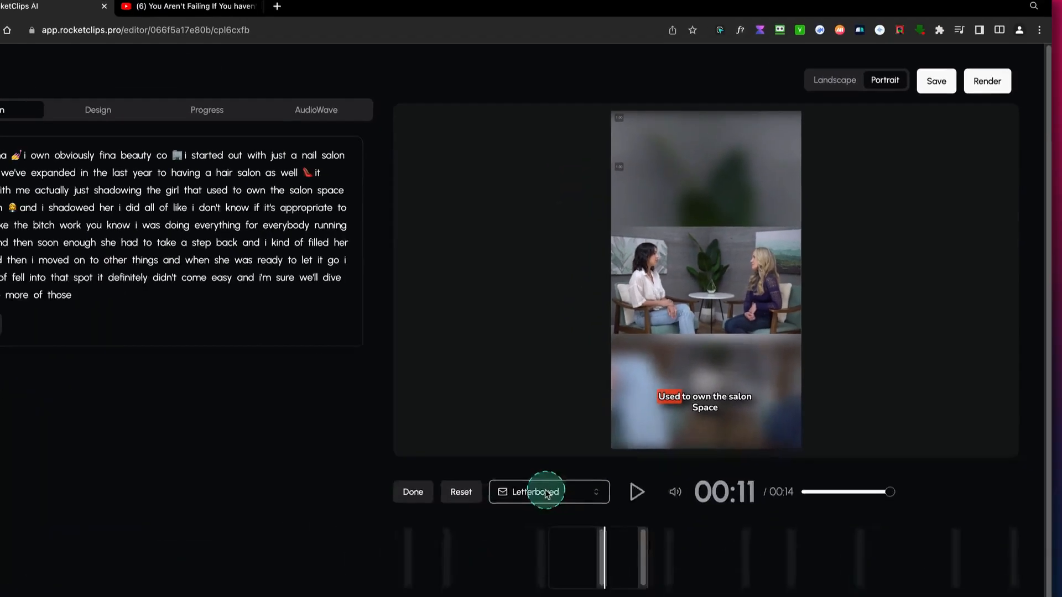
left_click(590, 470)
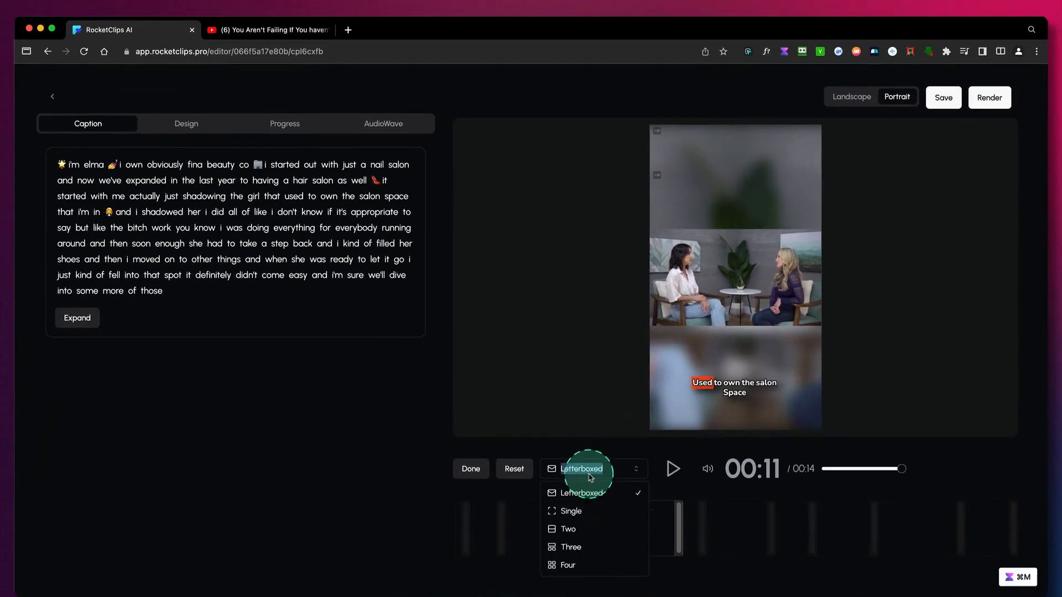
left_click(572, 512)
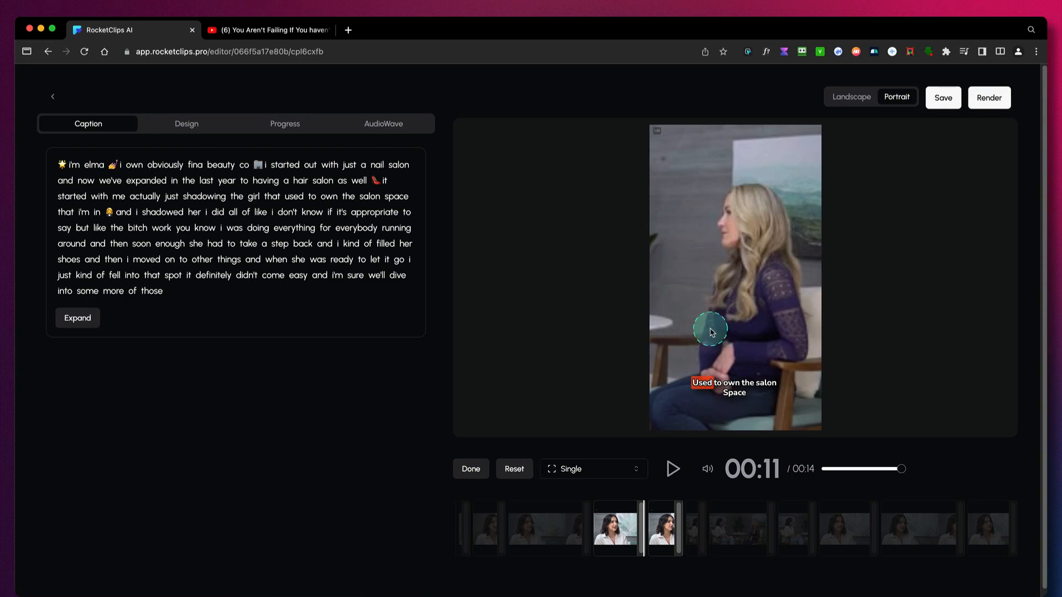
- Reposition the footage in the Single layout so the frame shows the dark-haired speaker in the white shirt
left_click(695, 351)
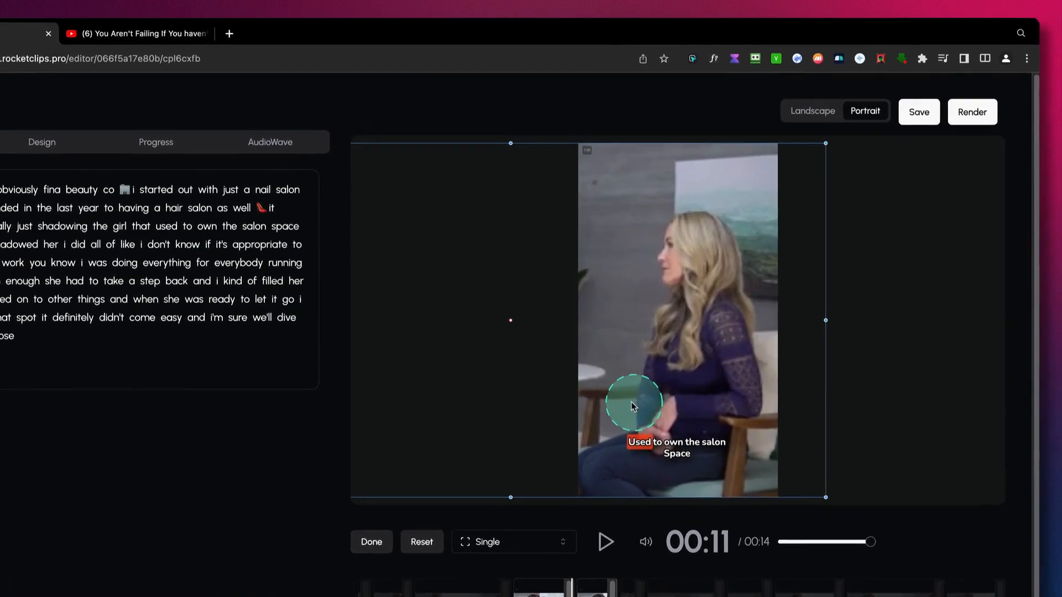
left_click_drag(694, 350, 694, 349)
left_click_drag(614, 420, 812, 421)
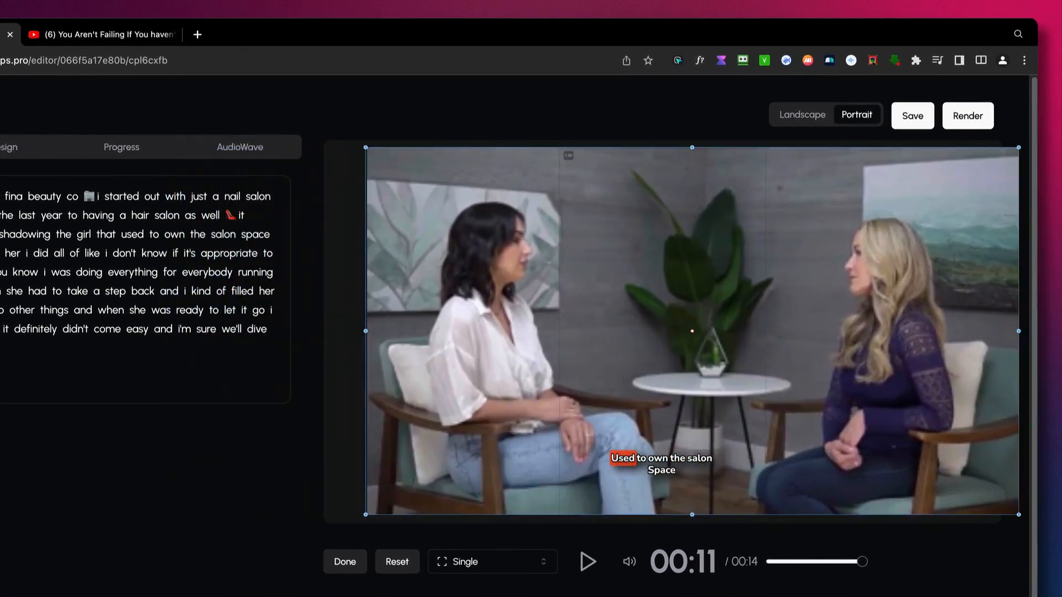
left_click_drag(631, 389, 1060, 397)
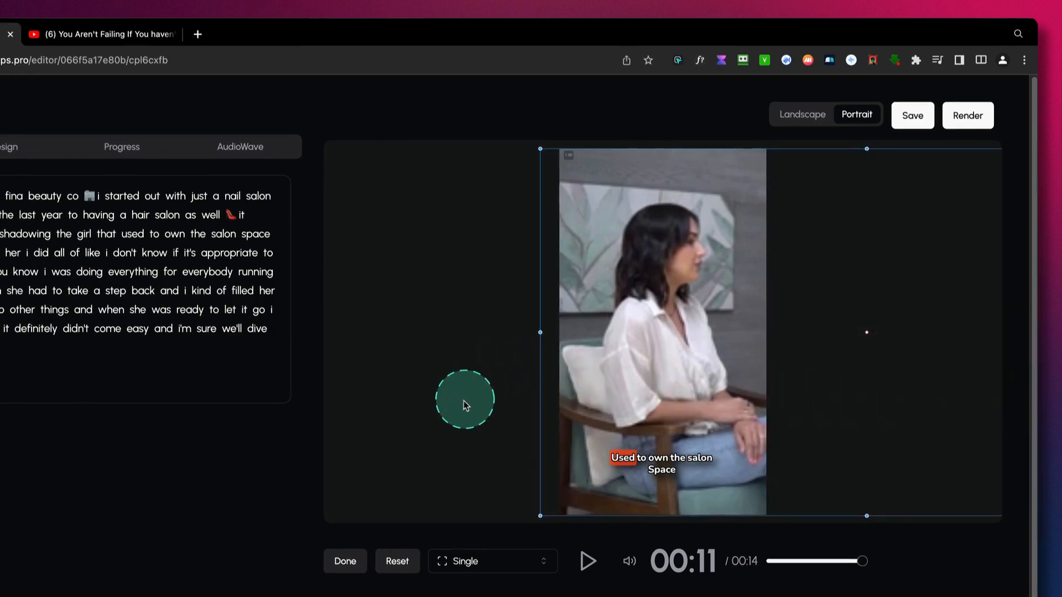
- Apply the Two layout, then shrink and reposition both shots to frame the blonde speaker above the dark-haired speaker
left_click(474, 561)
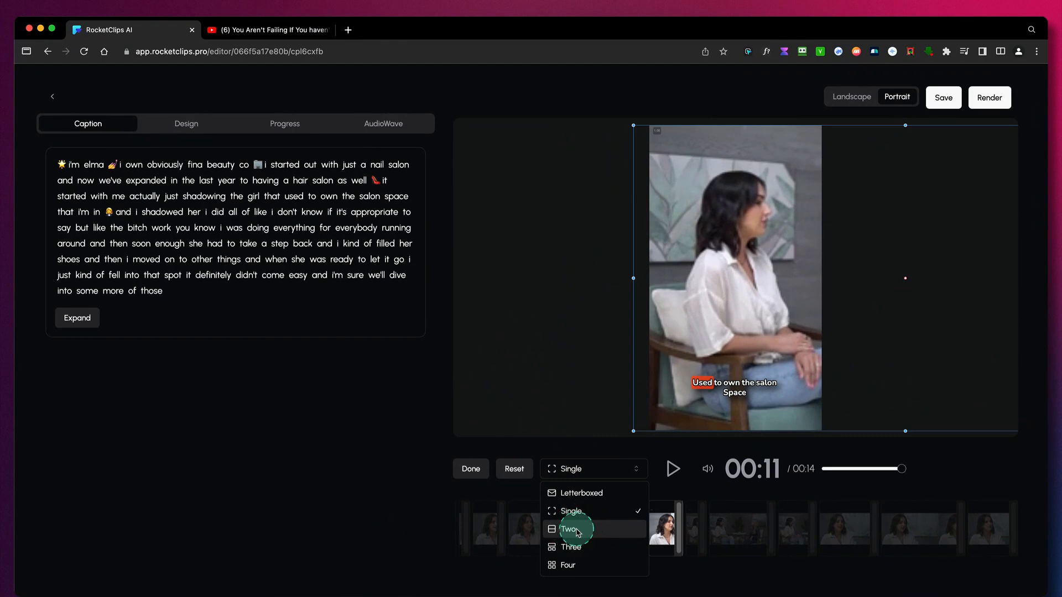
left_click(577, 530)
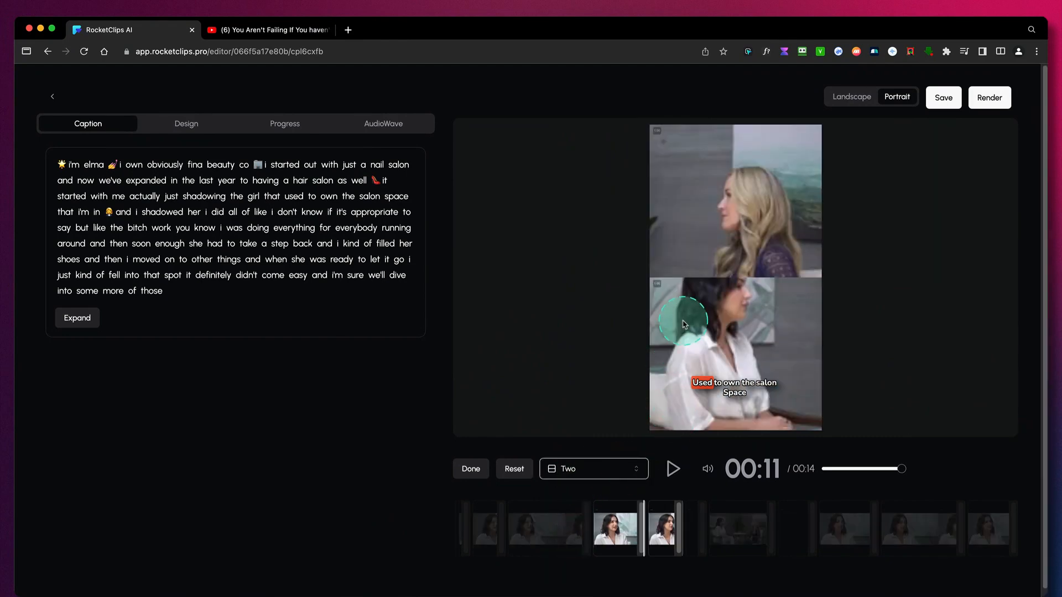
left_click_drag(731, 313, 729, 383)
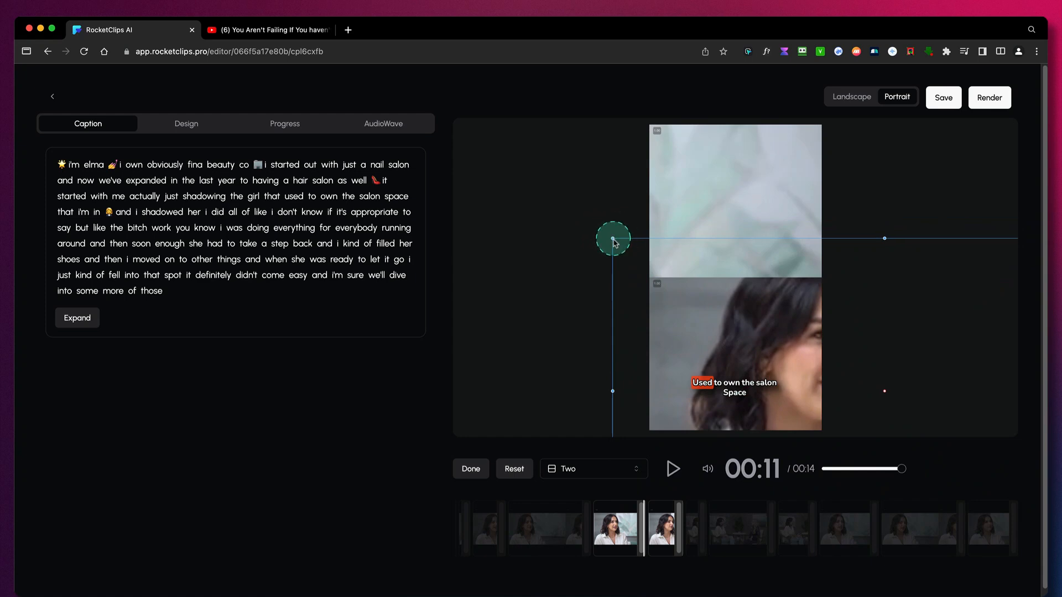
left_click_drag(613, 238, 850, 372)
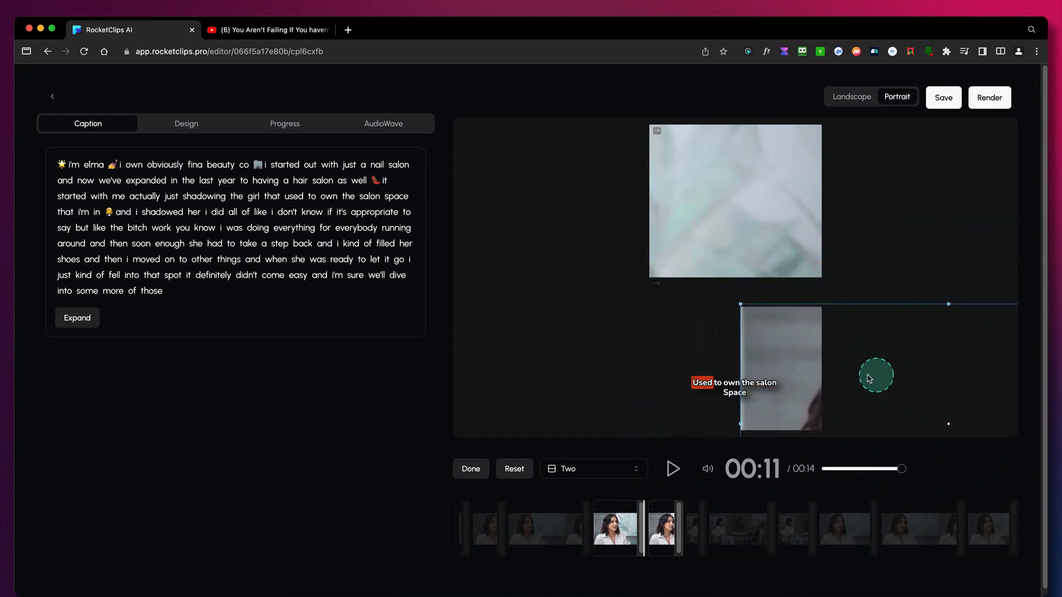
left_click_drag(733, 347, 726, 275)
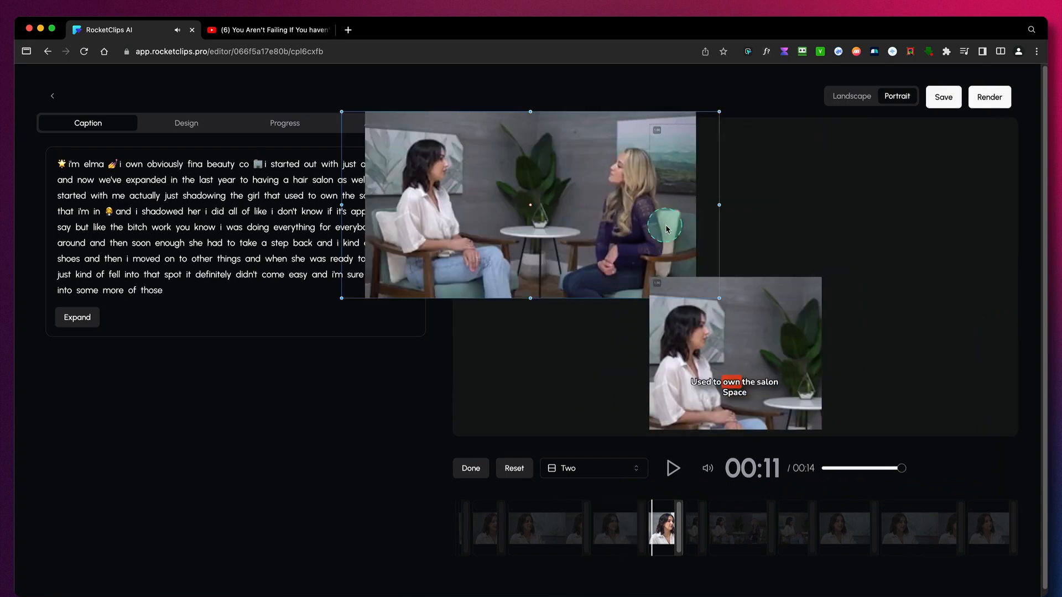
left_click_drag(672, 230, 918, 404)
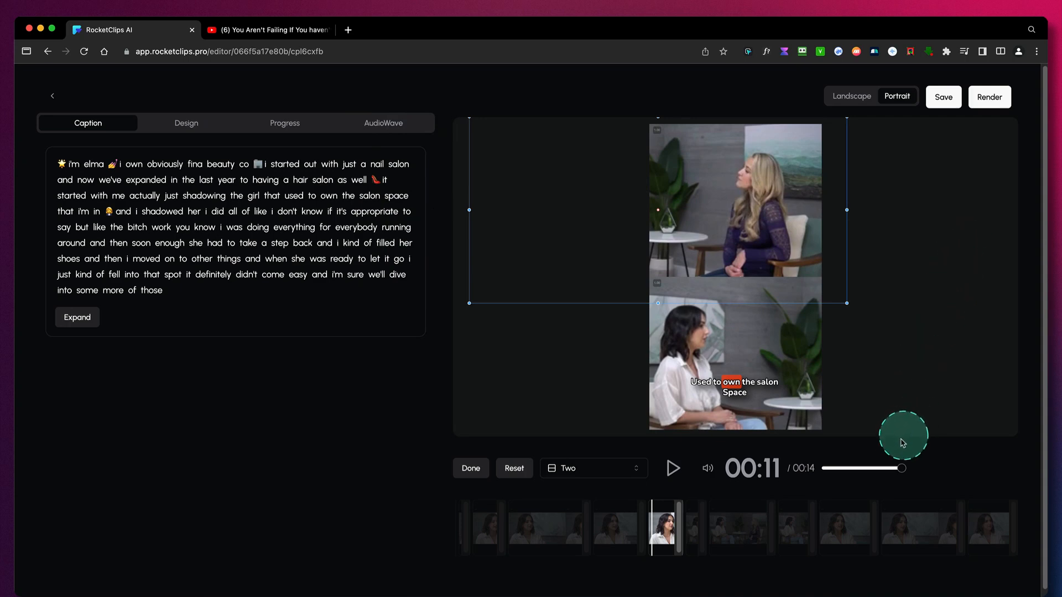
- Keep the Two layout on the segment at 00:11 and apply the Single layout to the segment at 00:14
left_click(592, 468)
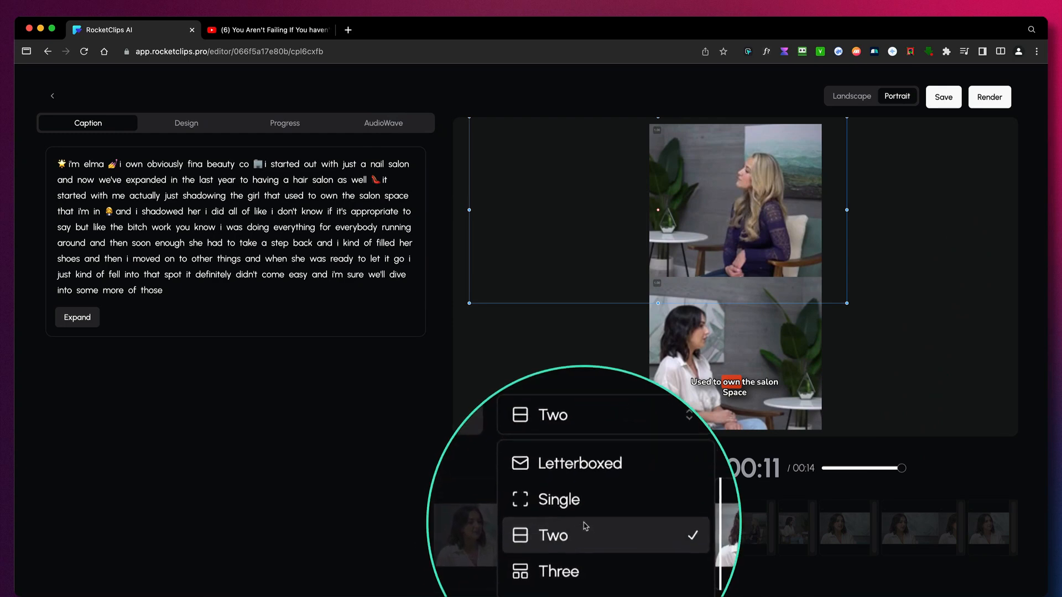
left_click(588, 525)
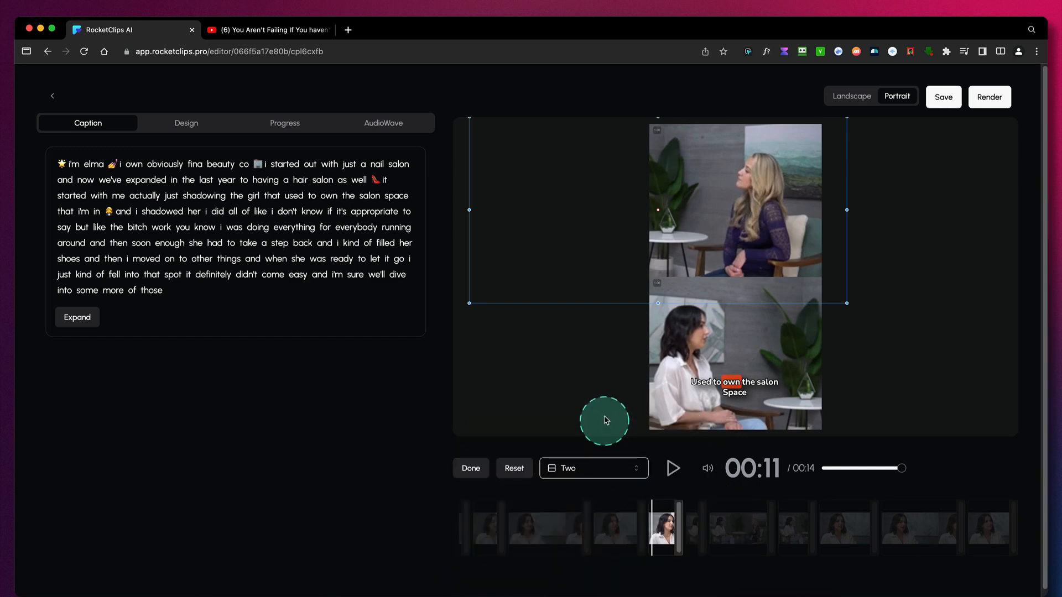
left_click(644, 527)
left_click(690, 530)
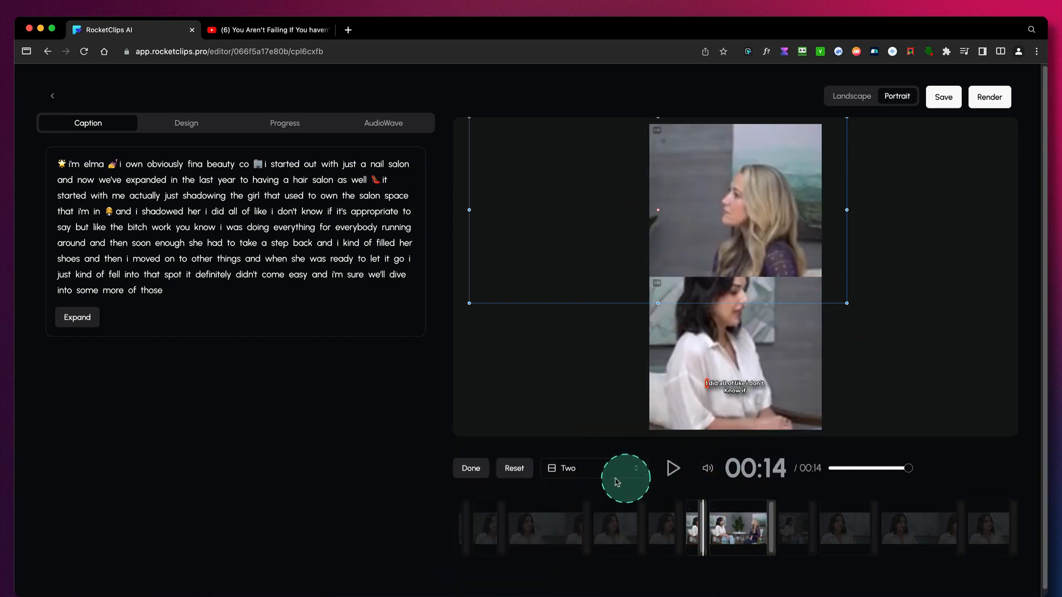
left_click(595, 470)
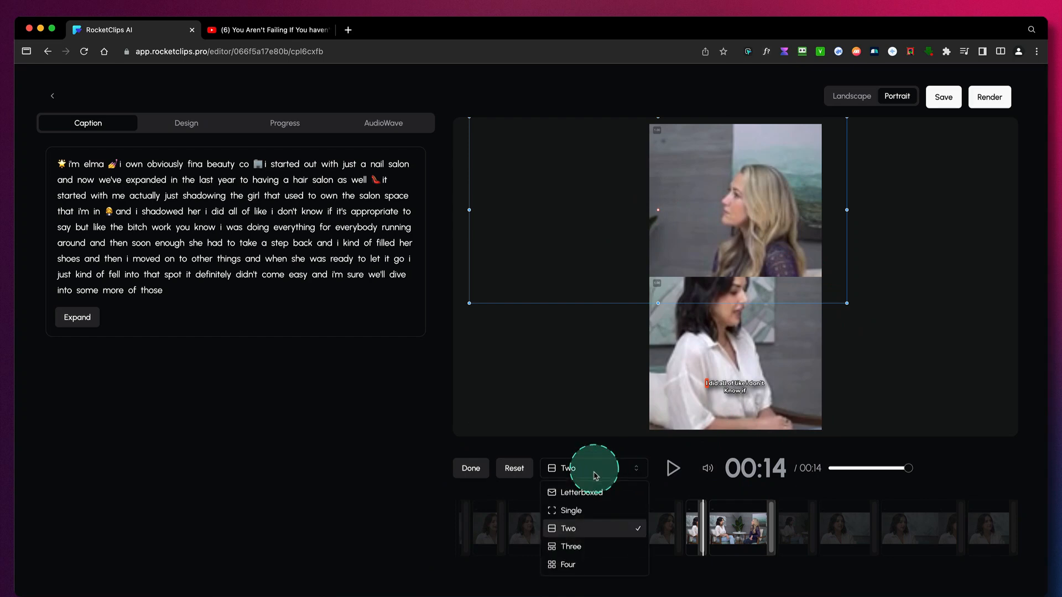
left_click(580, 512)
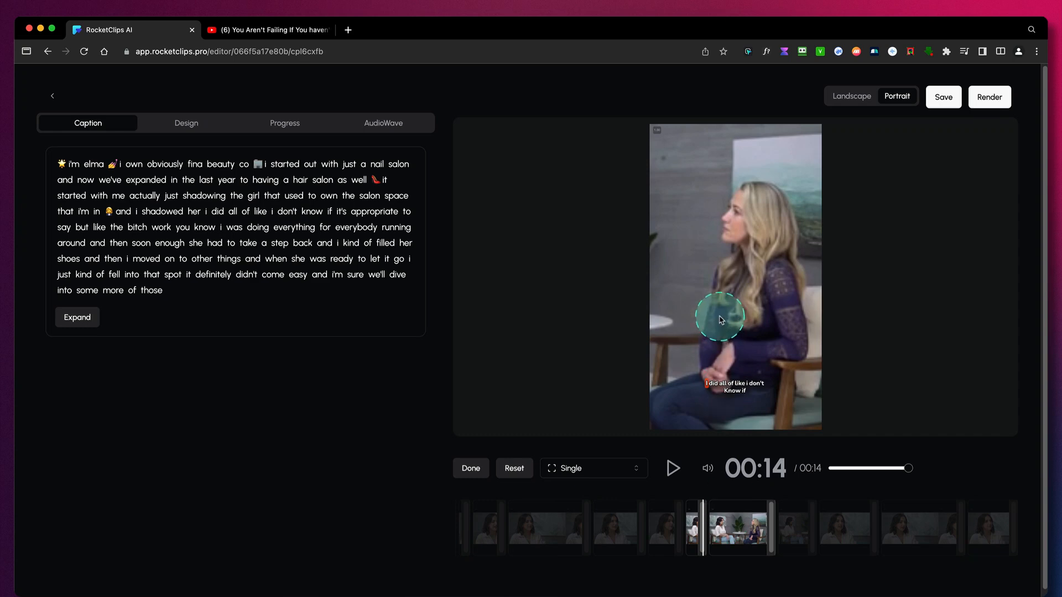
- Check the segments at 00:18 and 00:21, and apply the Letterboxed layout to the segment at 00:24
left_click(796, 534)
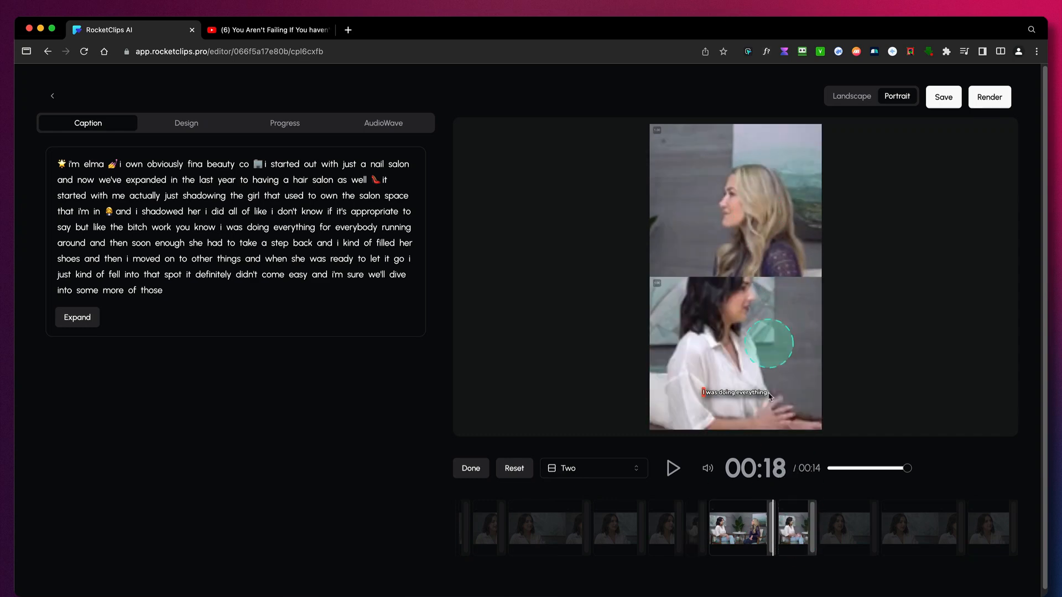
left_click(851, 539)
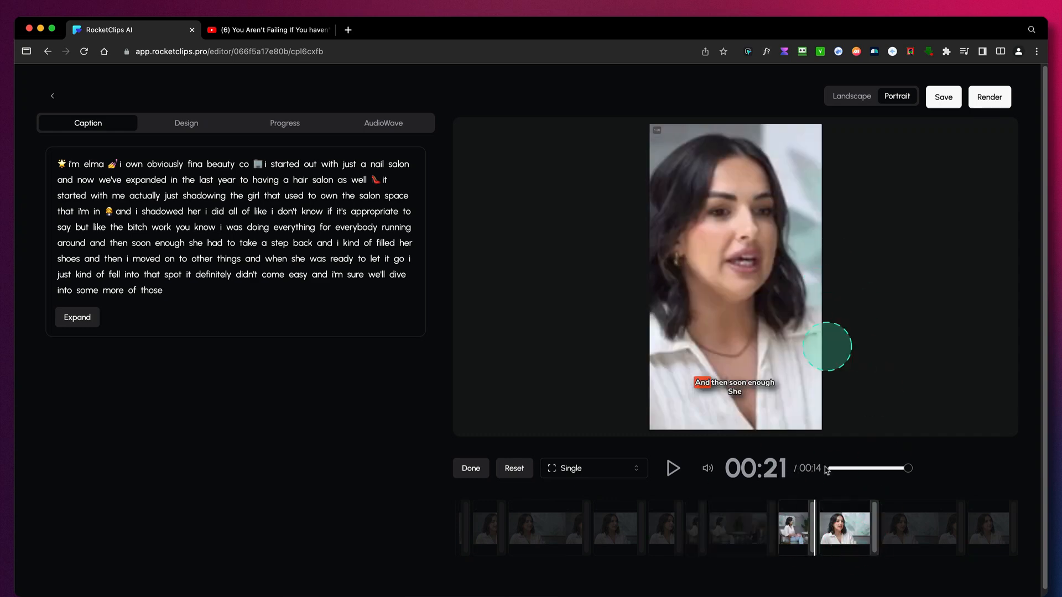
left_click(900, 530)
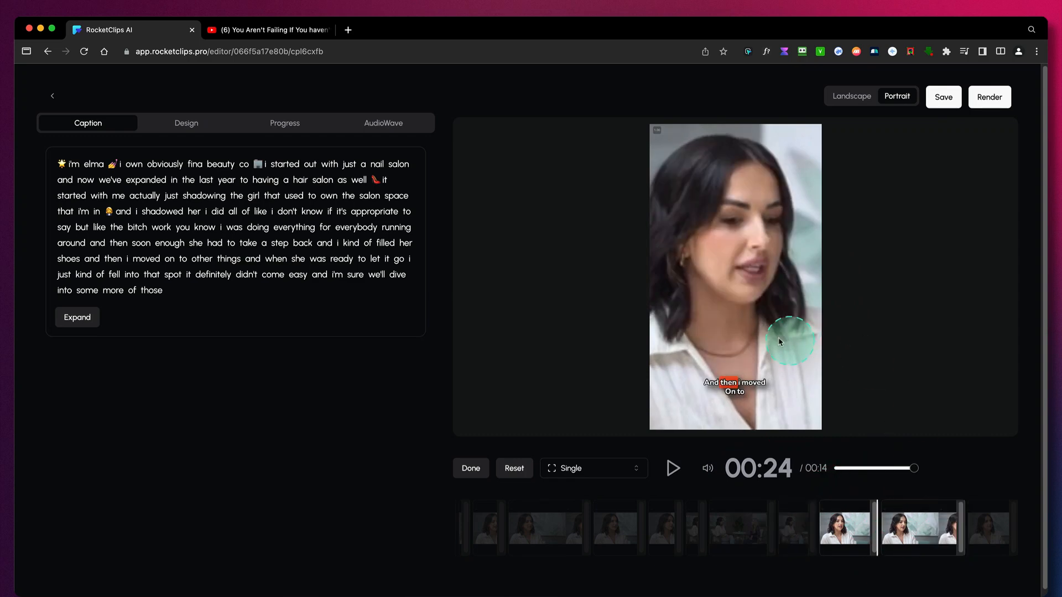
left_click(600, 470)
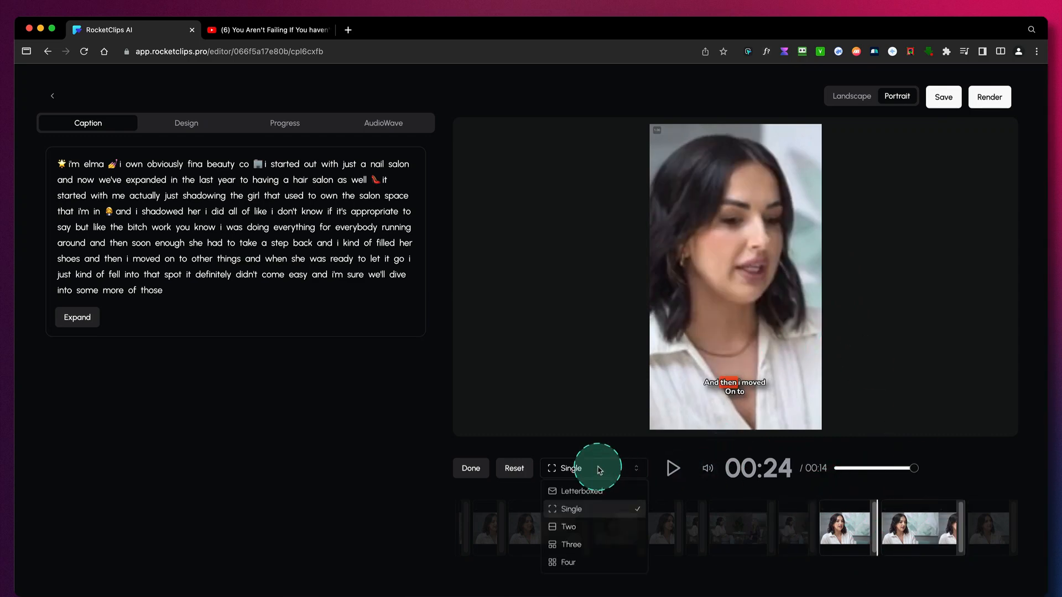
left_click(586, 498)
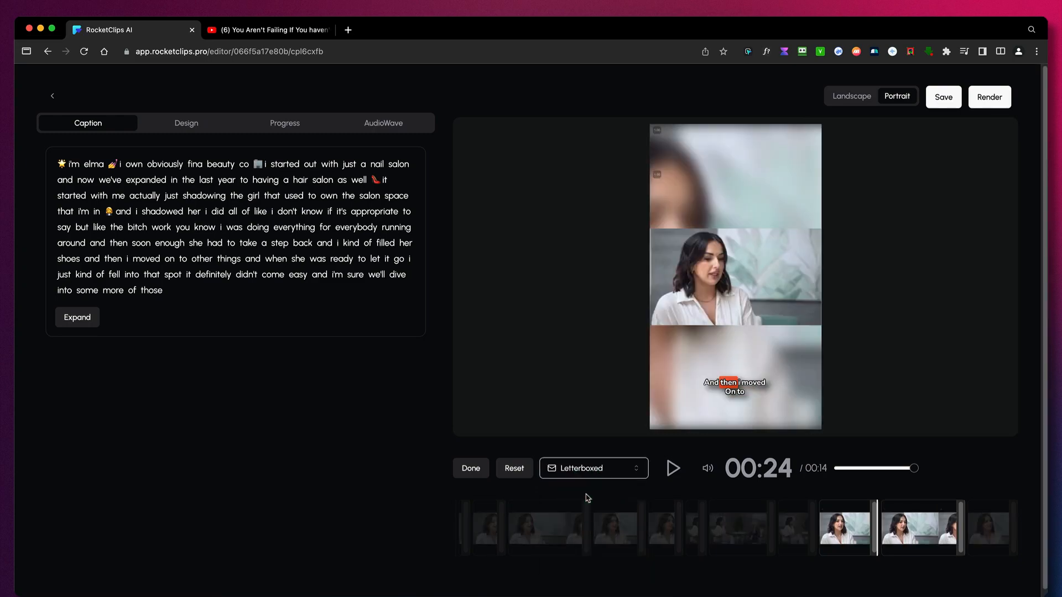
left_click(793, 577)
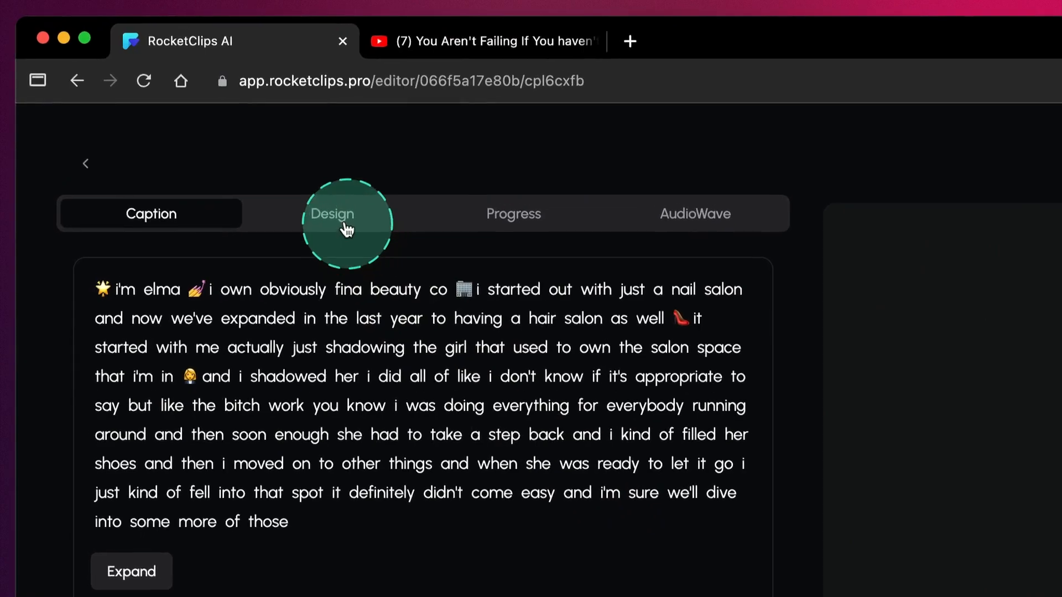
- Open the caption design settings, try font size 110 in playback, and reduce the font size to 76
left_click(346, 229)
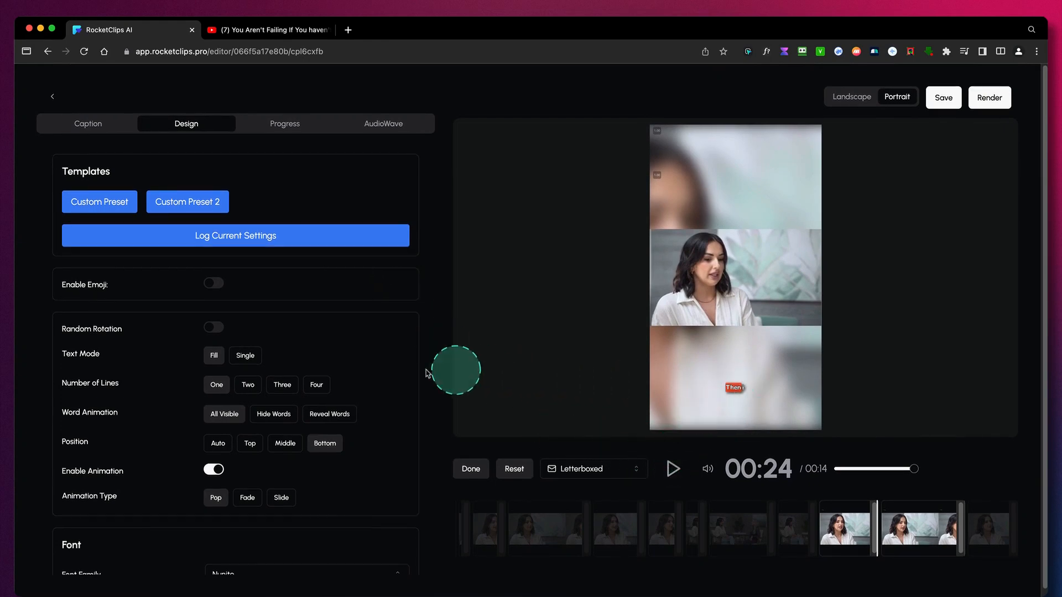
scroll(382, 375, "down", 5)
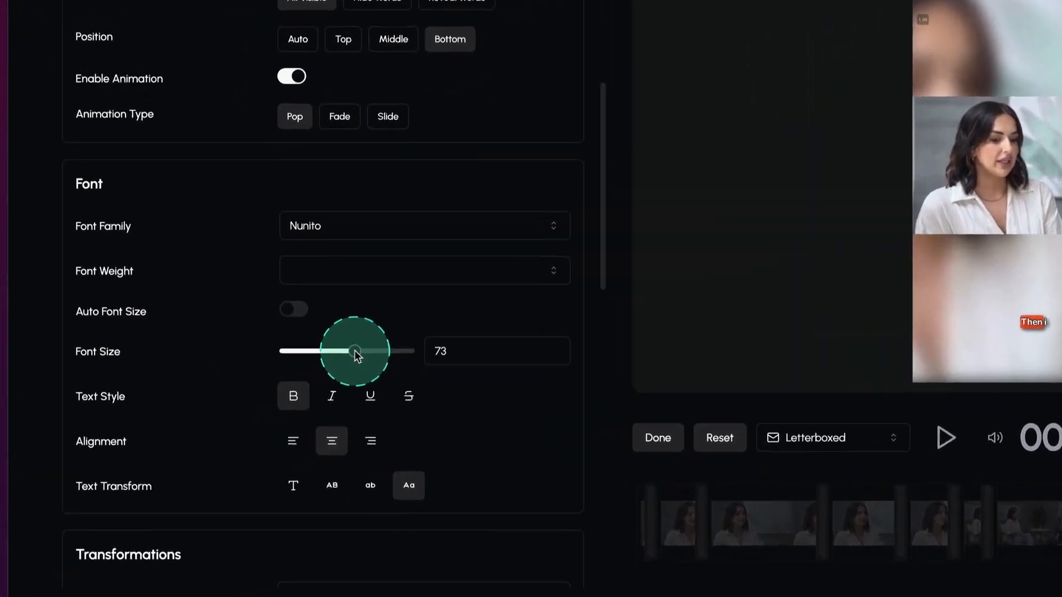
mouse_move(292, 389)
left_mouse_down()
mouse_move(276, 387)
mouse_move(311, 389)
left_mouse_up()
left_click_drag(496, 287, 526, 288)
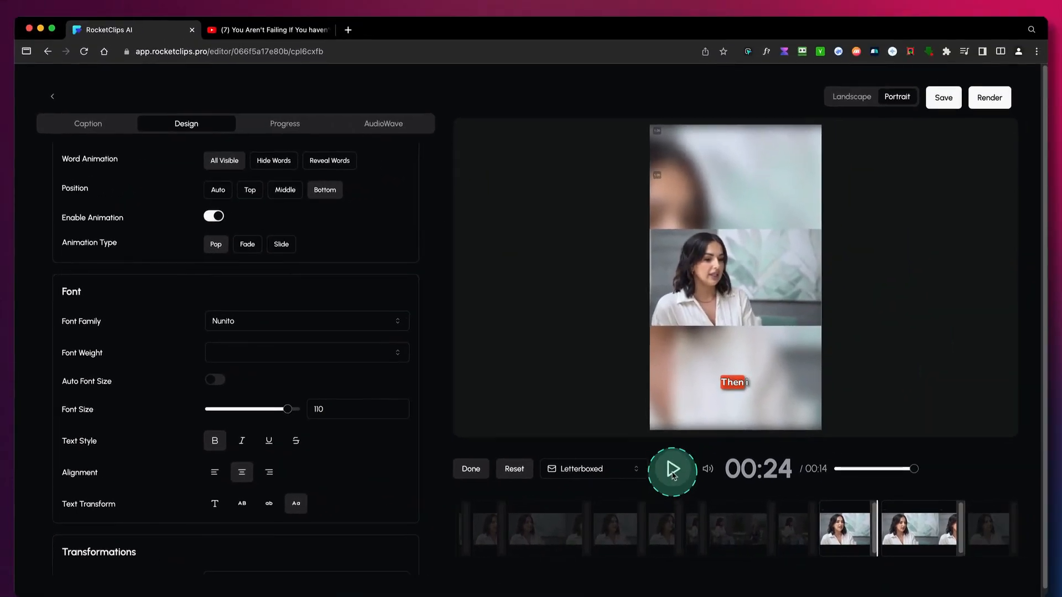
left_click(673, 471)
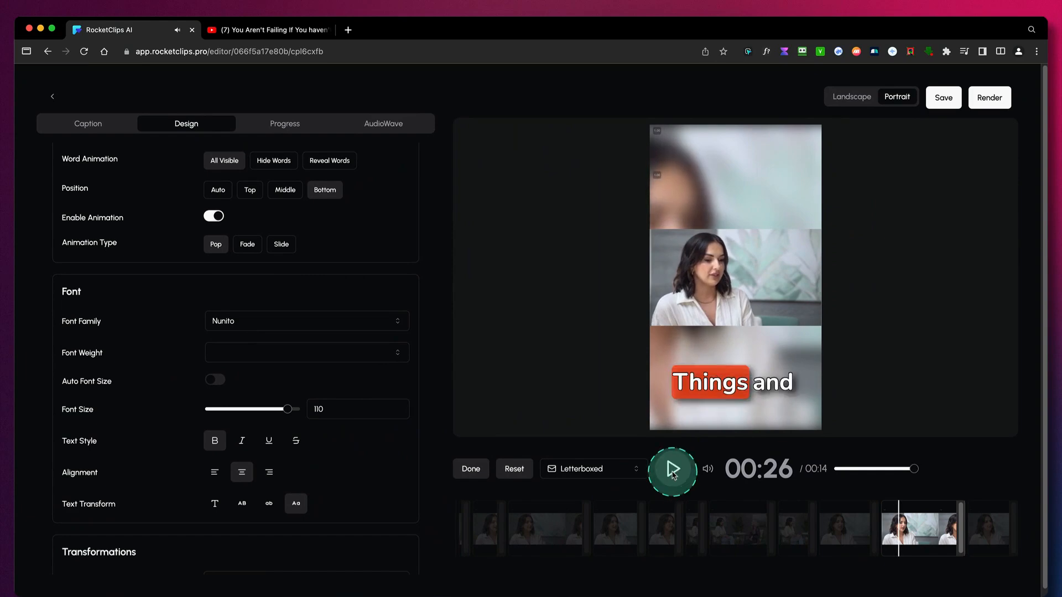
left_click_drag(288, 413, 260, 411)
scroll(321, 410, "up", 3)
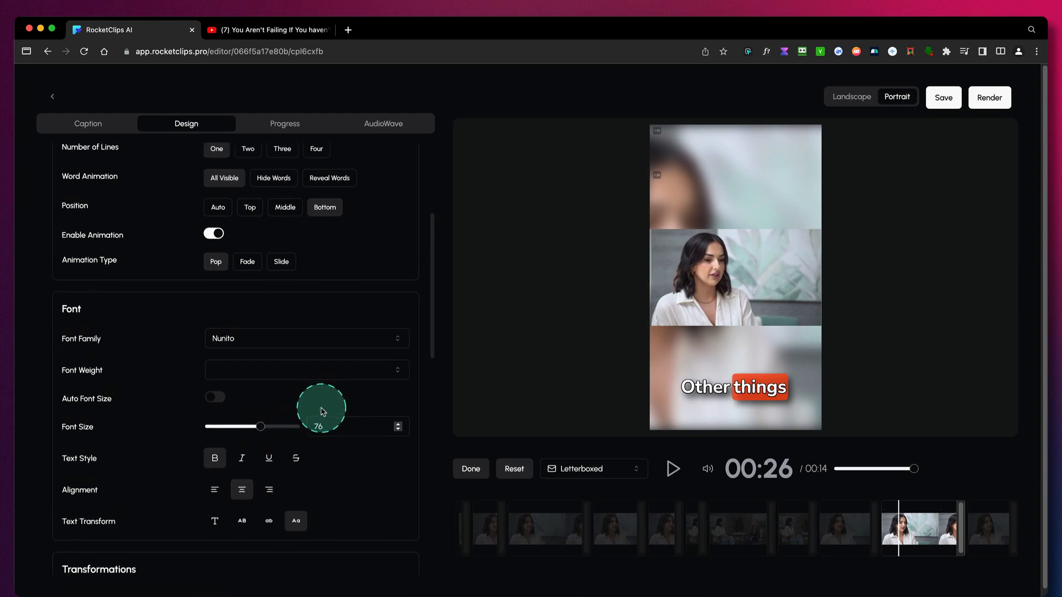
- Try enabling caption emojis and the Single text mode, then disable emojis and restore the Fill text mode
scroll(322, 410, "up", 2)
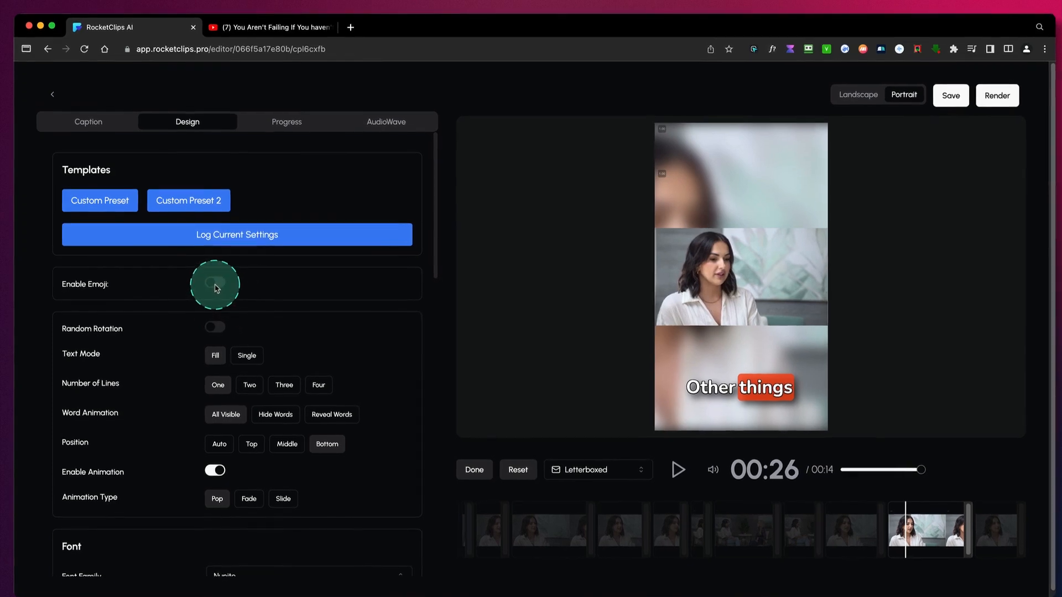
left_click(216, 288)
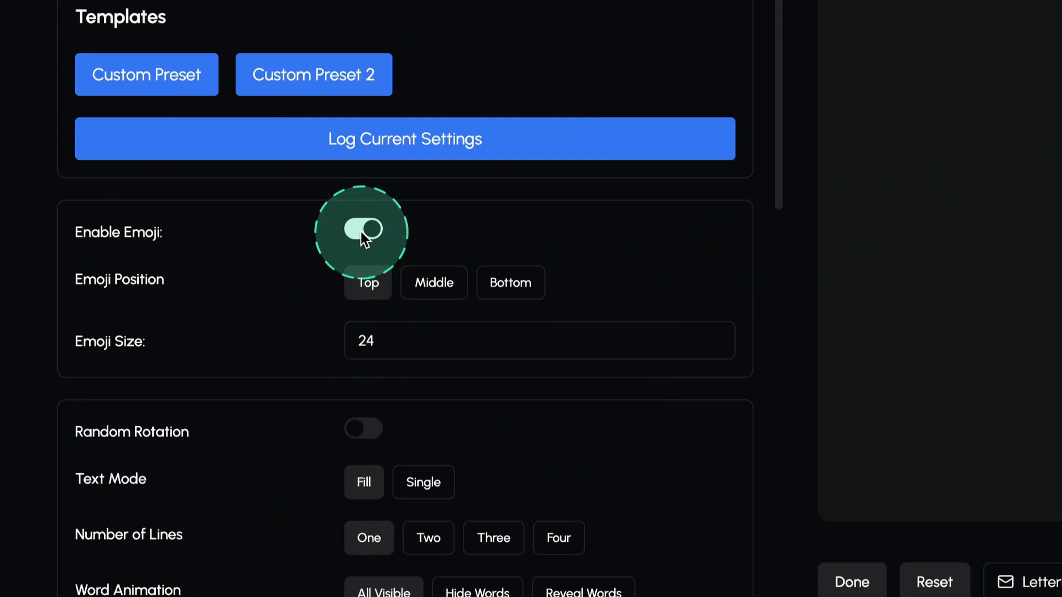
left_click(360, 231)
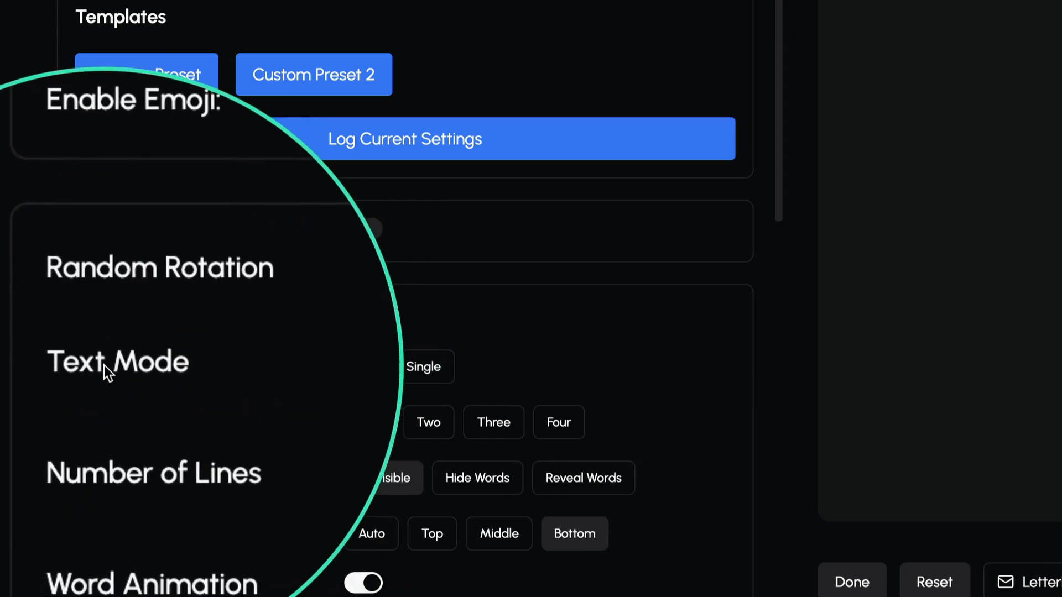
left_click(433, 372)
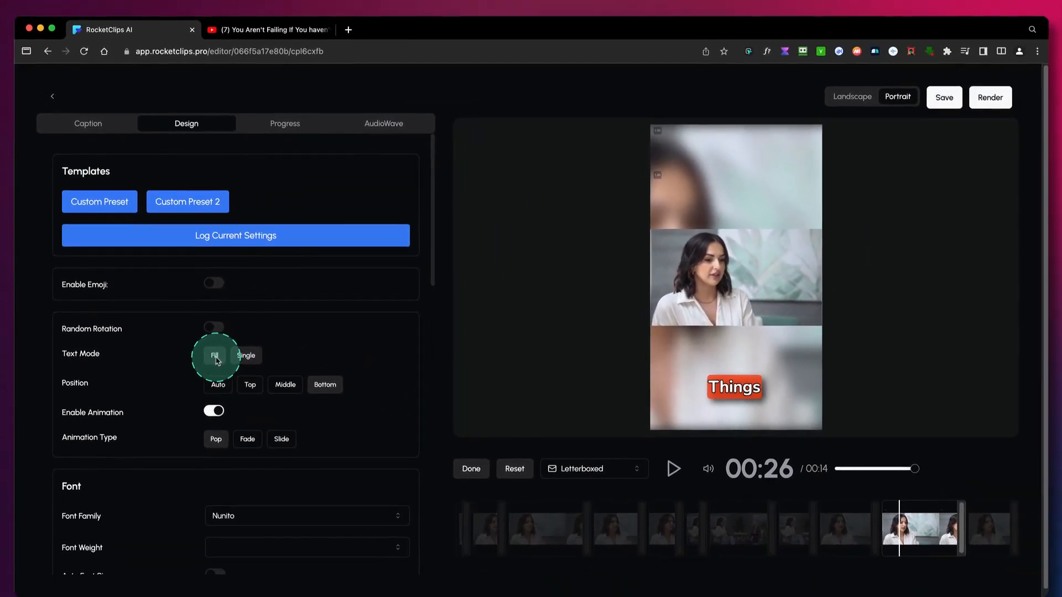
left_click(262, 363)
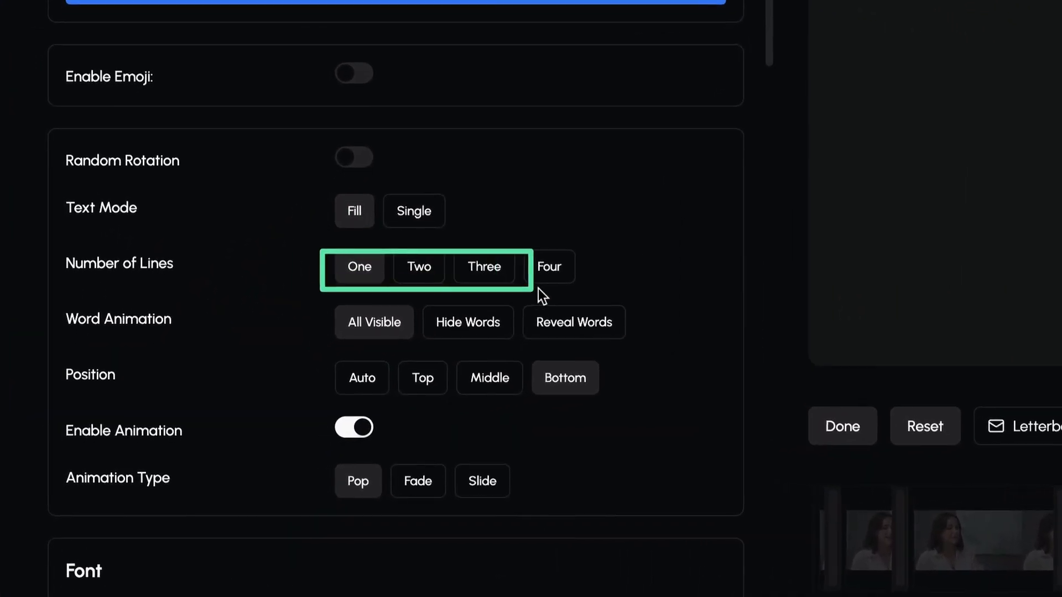
- Try two, three and four caption lines with font size 46, then return to one line at font size 65
left_click(419, 267)
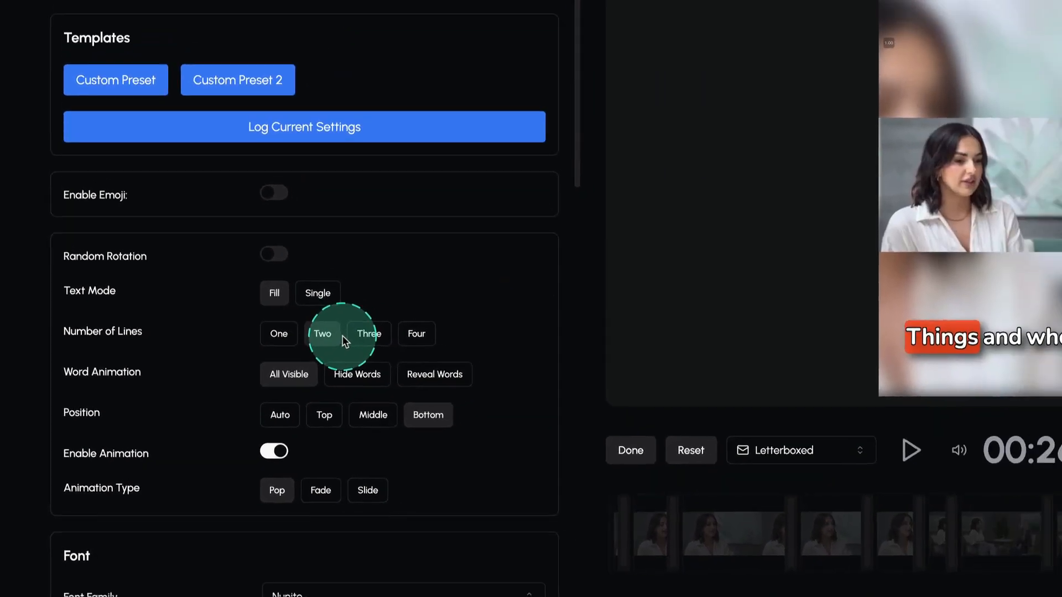
left_click(365, 339)
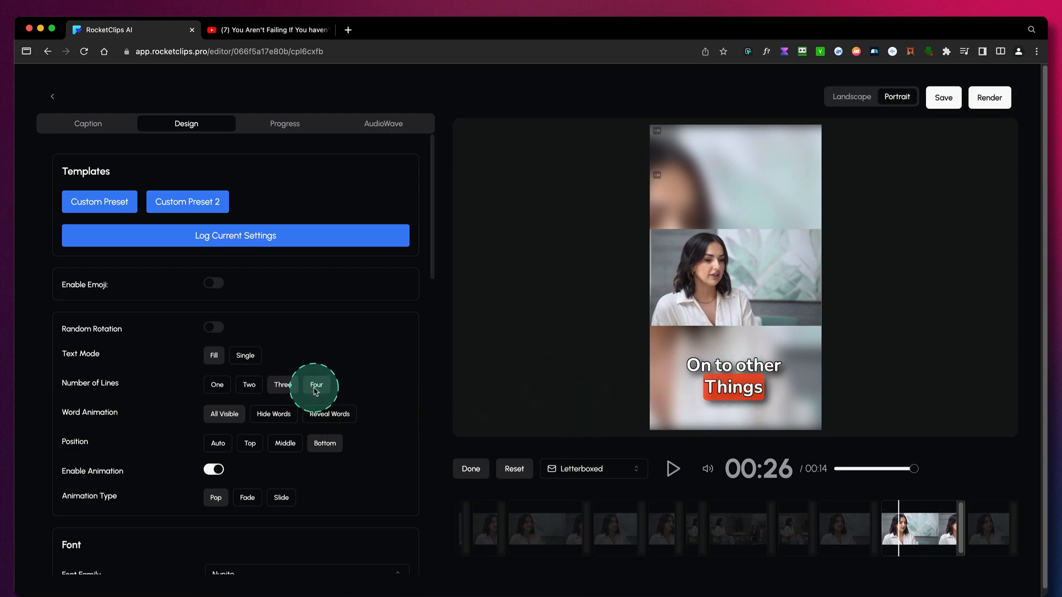
scroll(251, 505, "down", 3)
left_click_drag(260, 502, 236, 502)
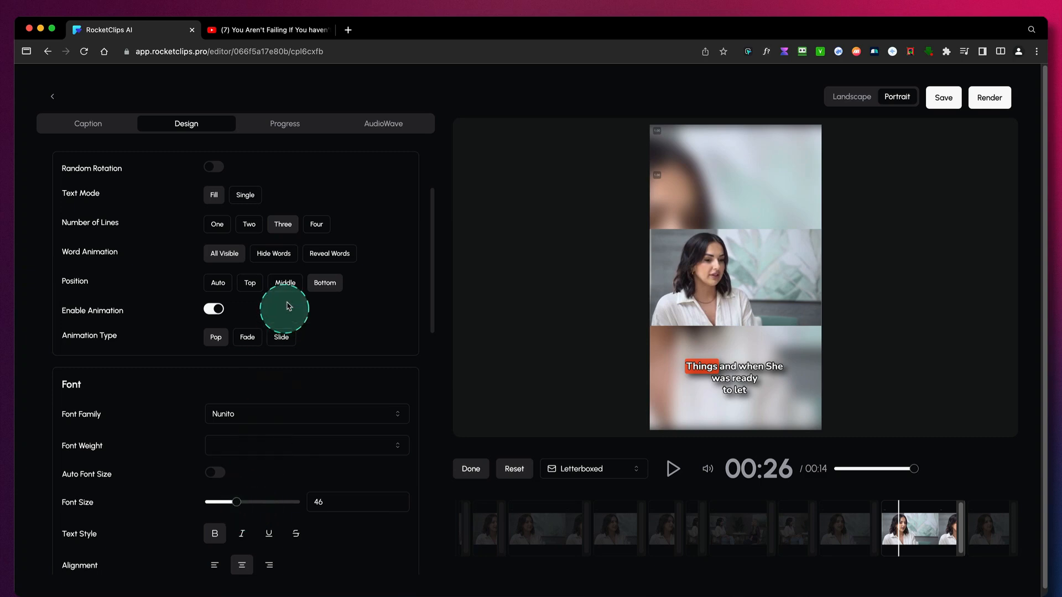
left_click(317, 225)
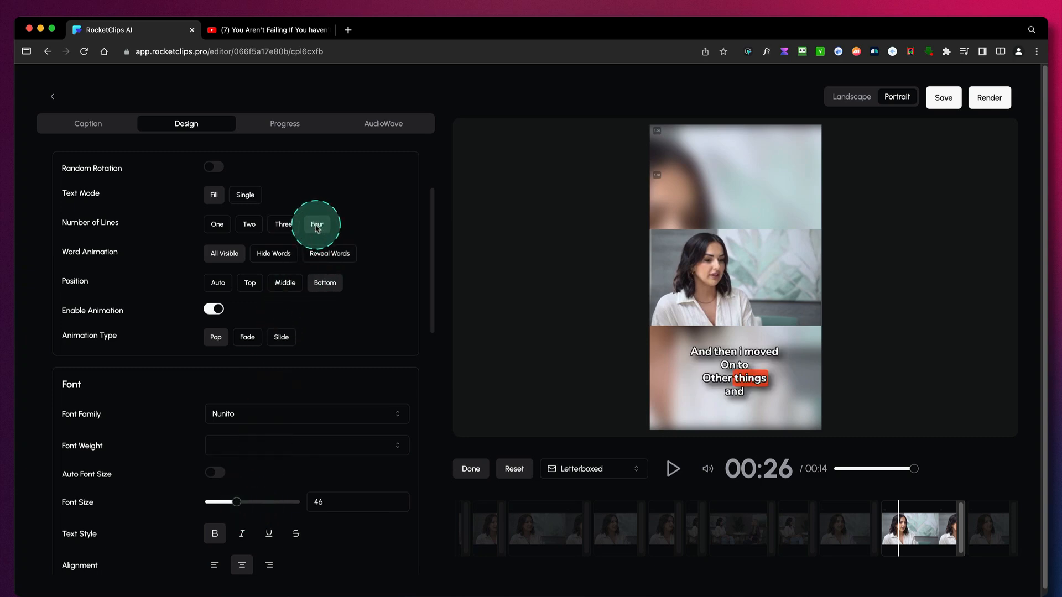
left_click(224, 229)
mouse_move(234, 503)
left_mouse_down()
mouse_move(261, 504)
mouse_move(249, 504)
left_mouse_up()
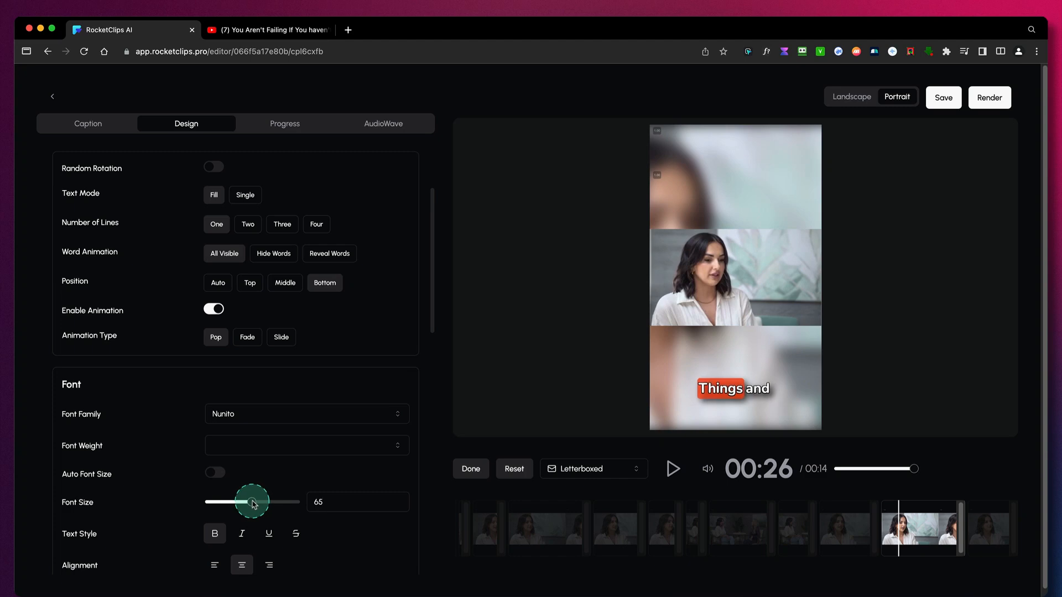
- Set the caption word animation to Hide Words and play the clip to check how the words appear
scroll(331, 384, "up", 5)
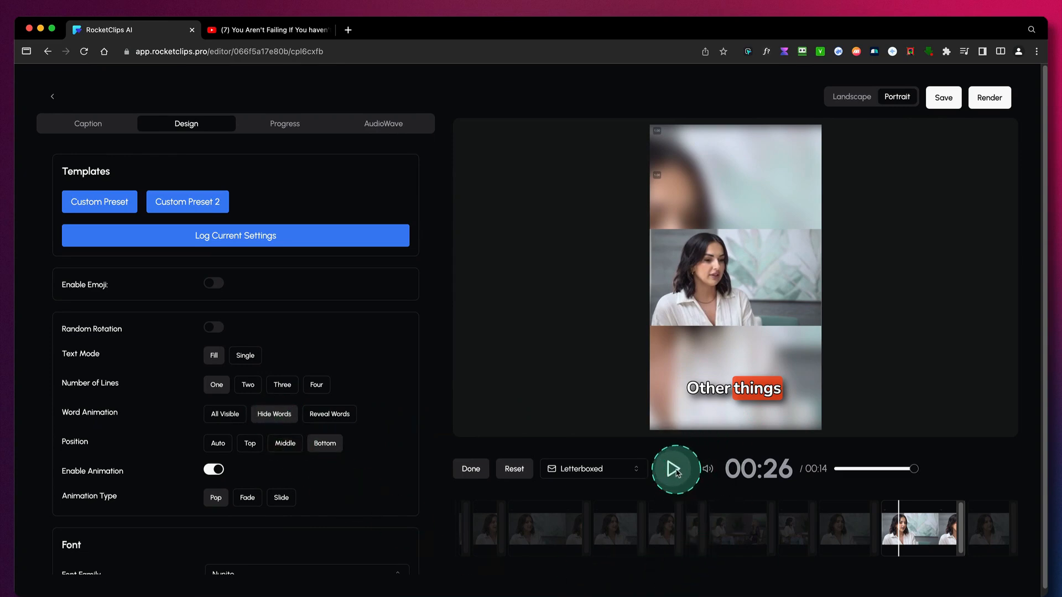
left_click(675, 470)
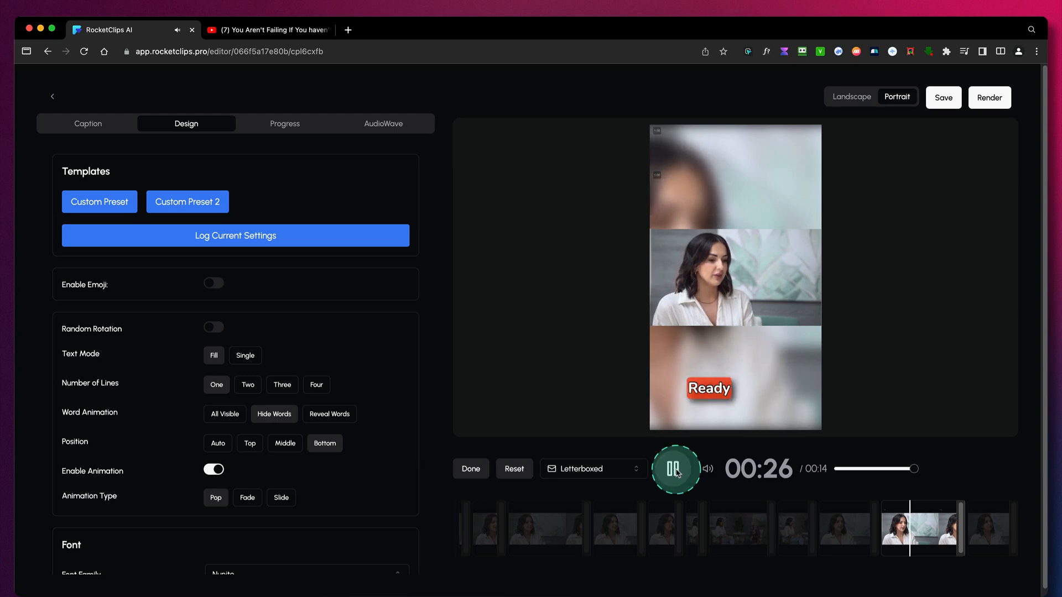
left_click(675, 470)
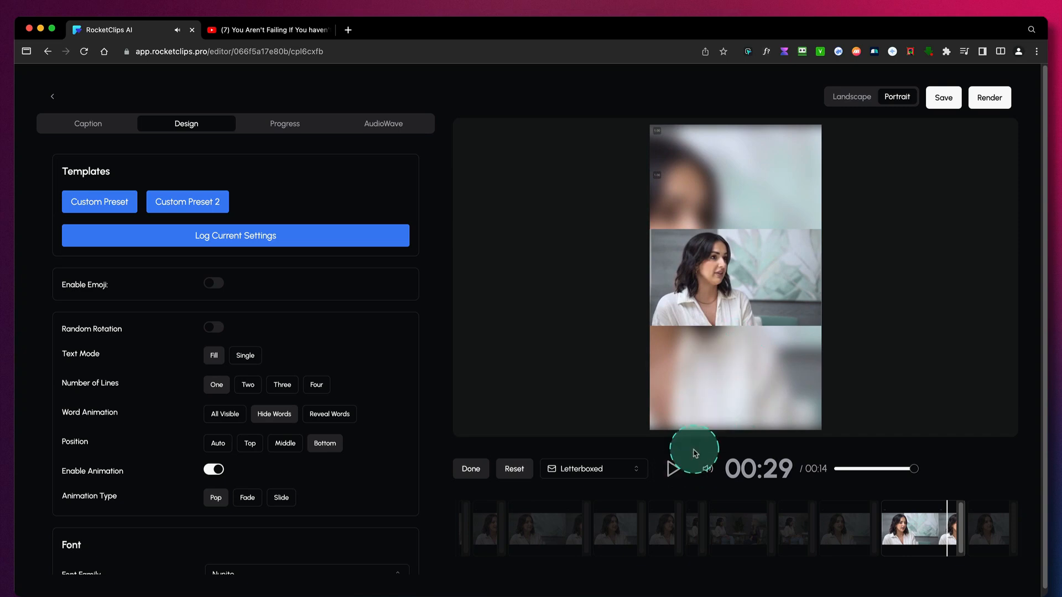
left_click(675, 470)
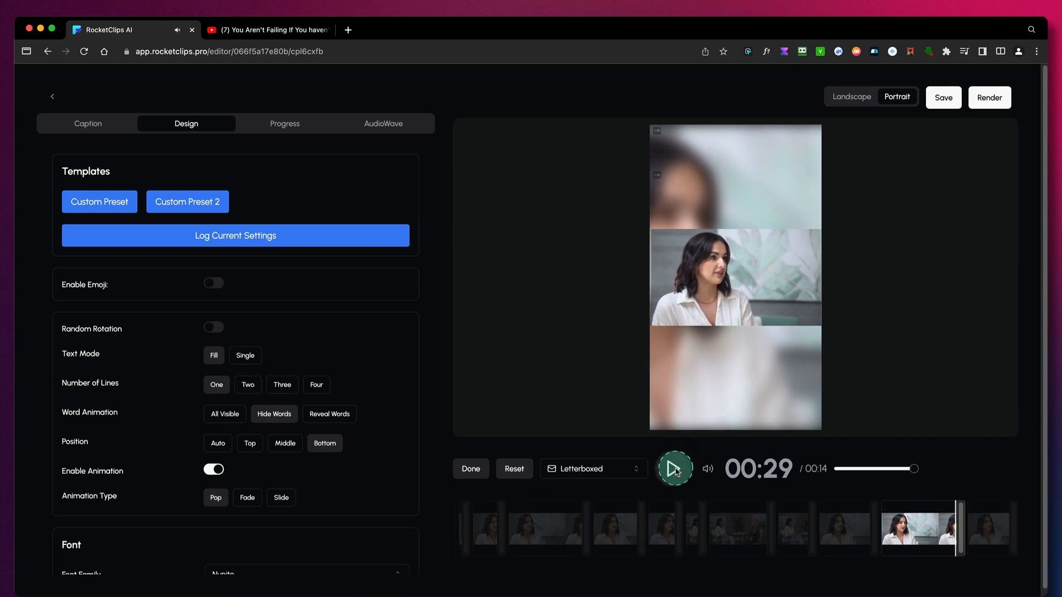
- Set the word animation to Reveal Words, previewing it in playback, and reduce the caption font size to 51
left_click(675, 470)
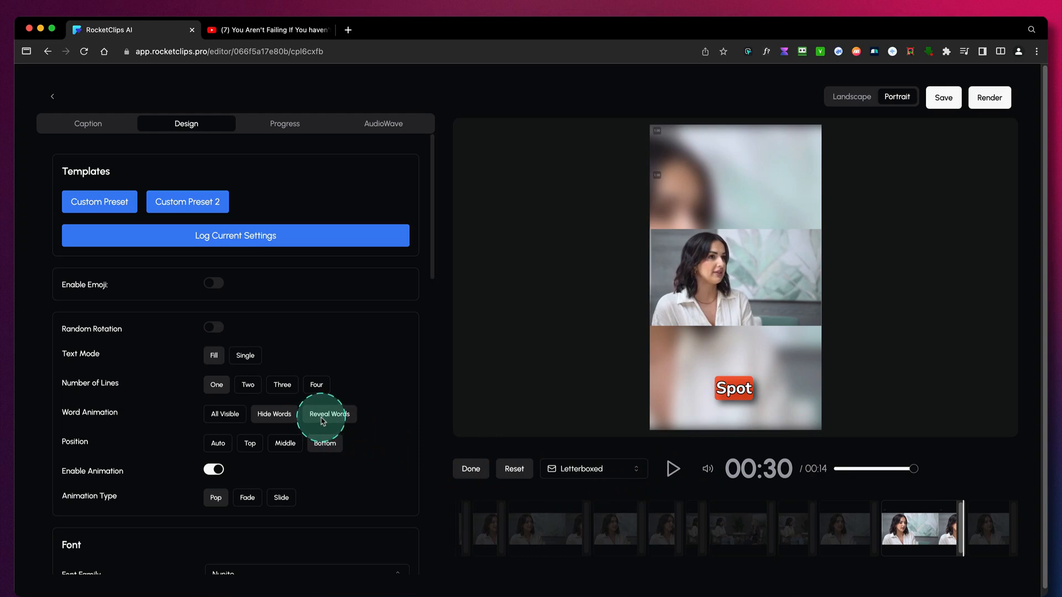
left_click(674, 469)
left_click(713, 468)
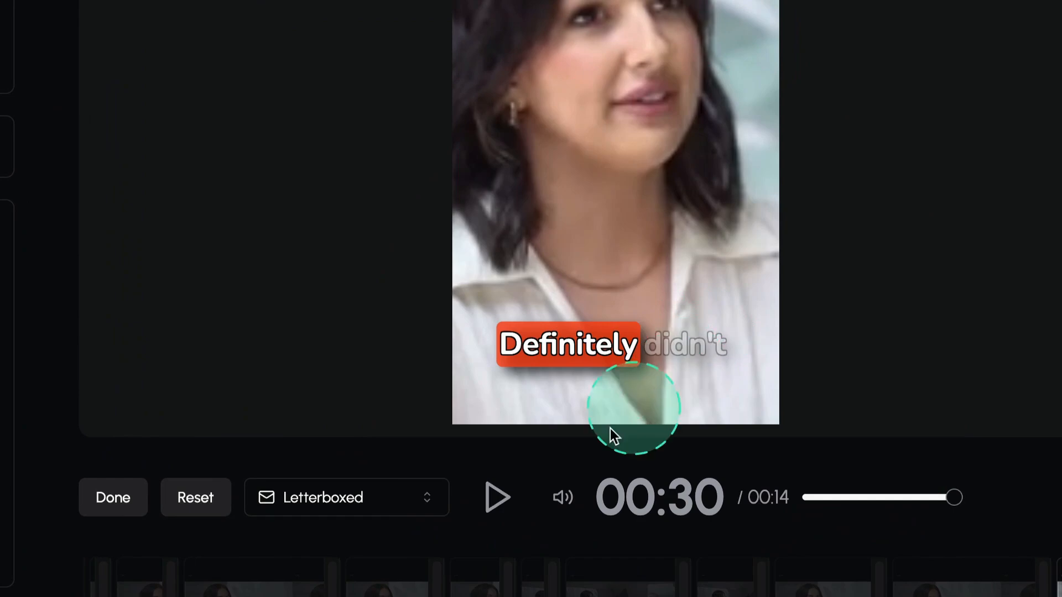
left_click(497, 495)
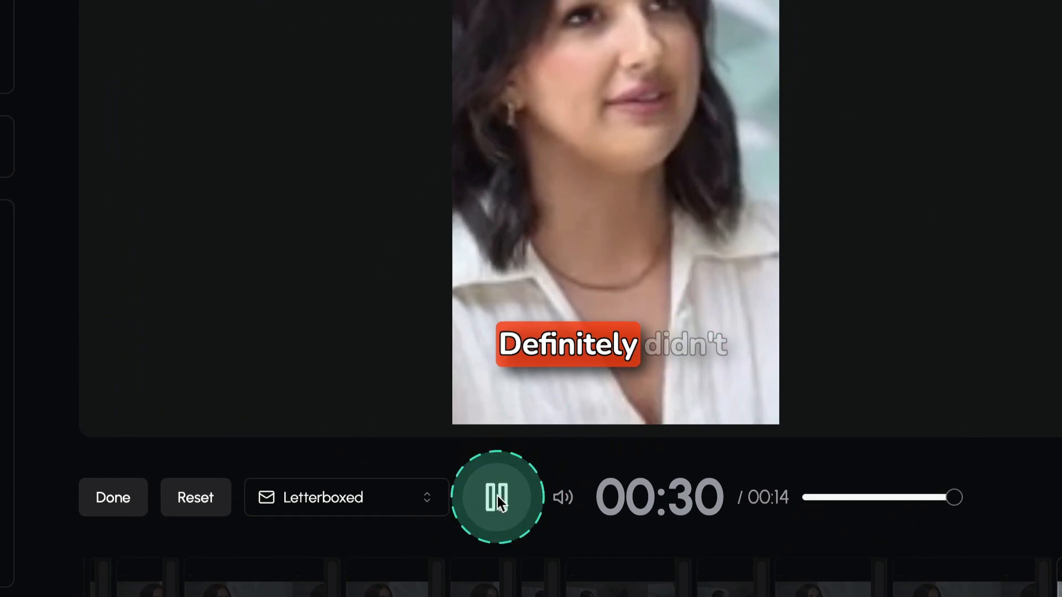
left_click(497, 495)
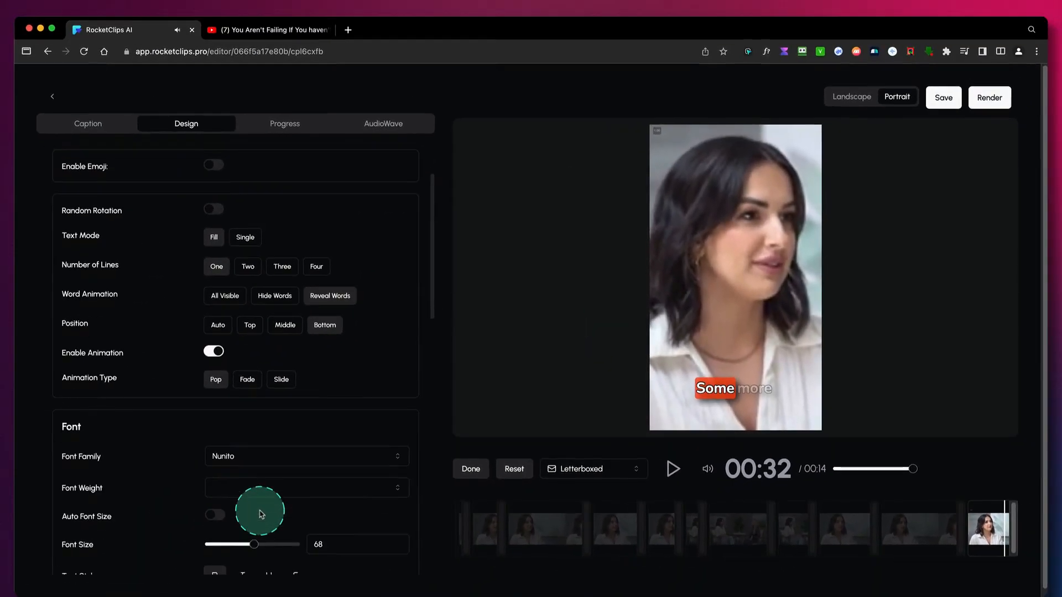
scroll(261, 515, "down", 1)
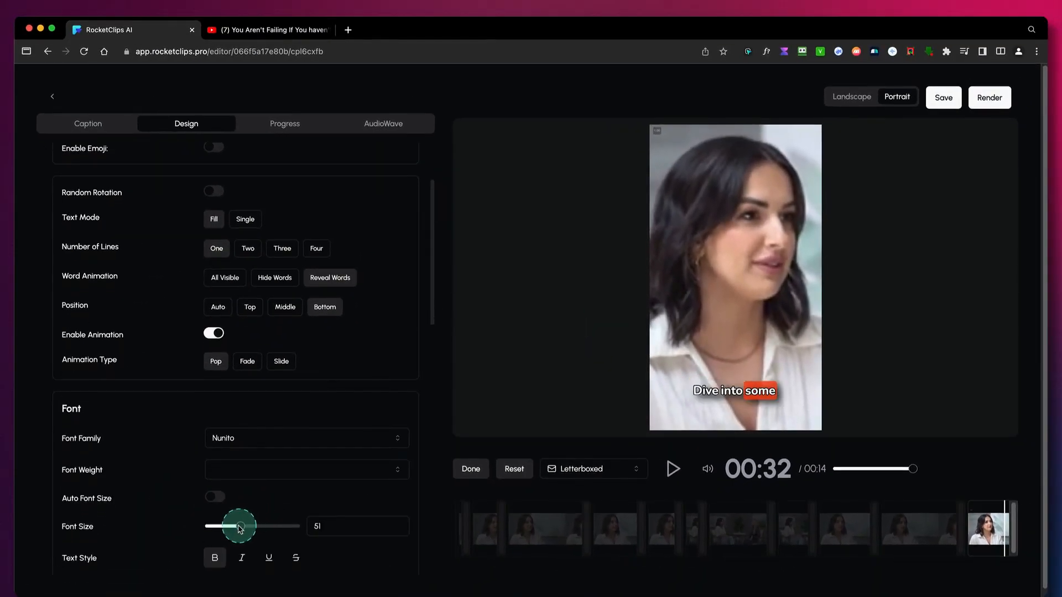
- Play the clip to check the revealed words, then try the Top and Middle caption positions and restore Bottom
left_click(673, 469)
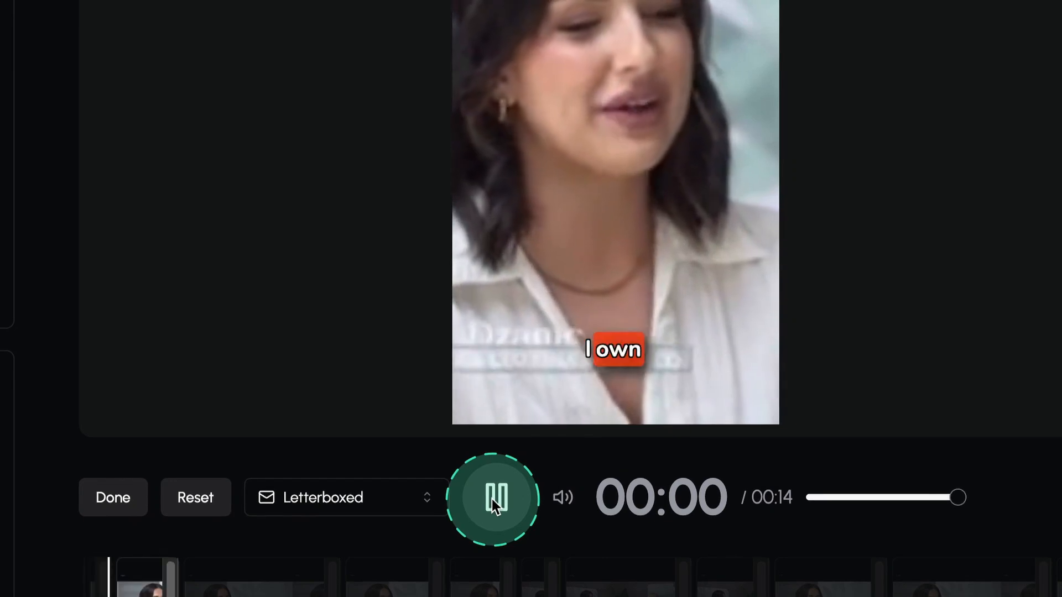
left_click(494, 498)
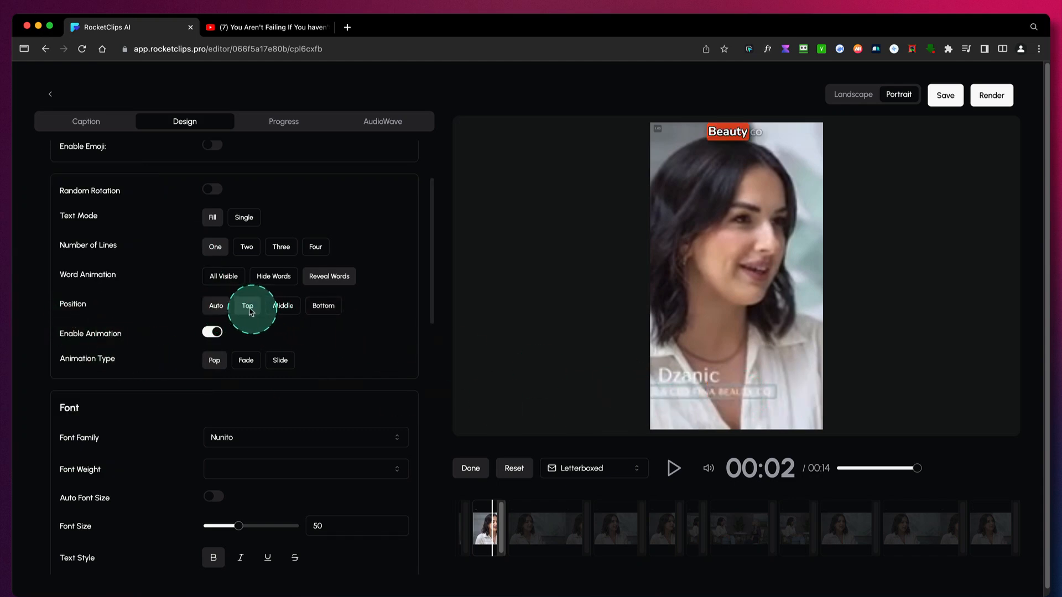
left_click(248, 308)
left_click(283, 310)
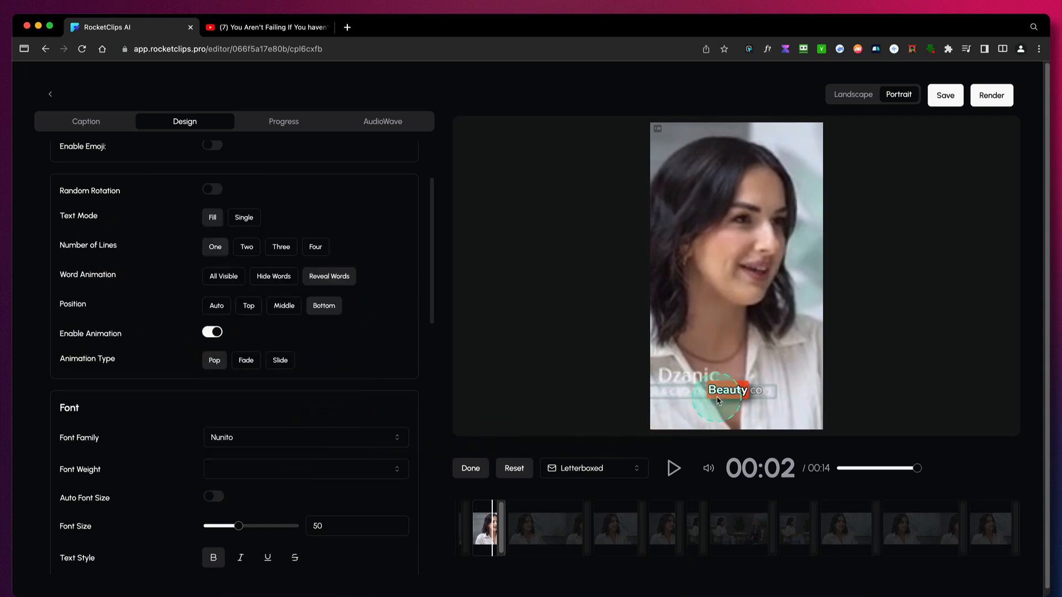
- Try the Fade and Slide caption animation types during playback, then pause the clip and restore the Pop animation
left_click(675, 468)
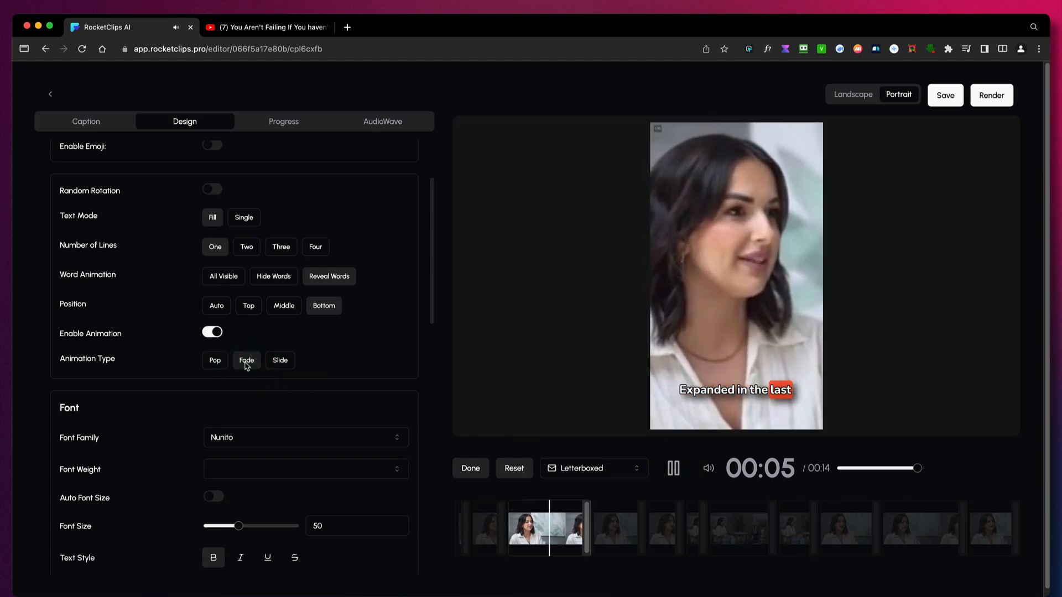
left_click(278, 365)
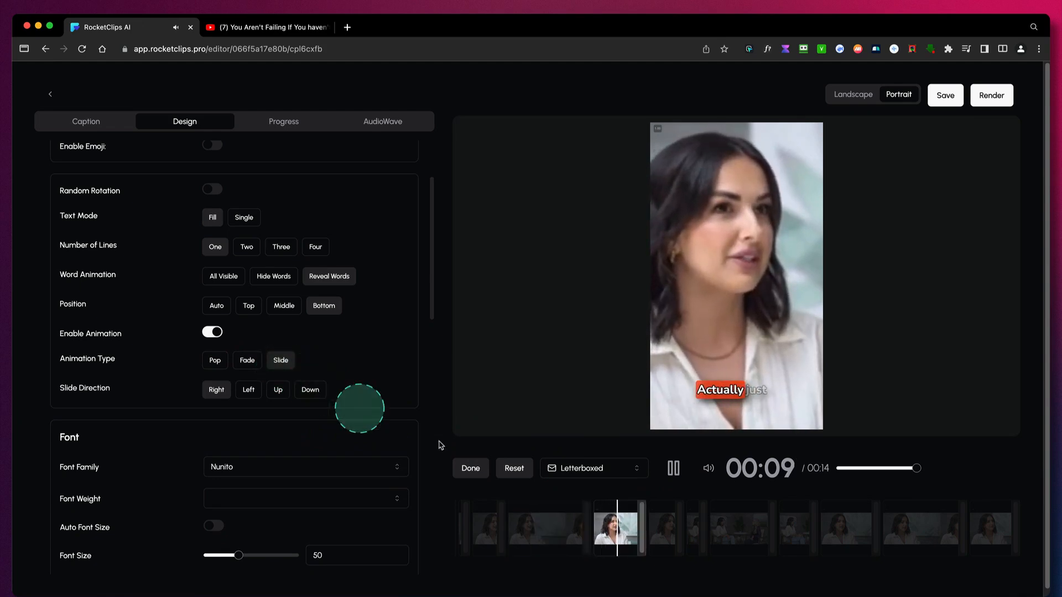
left_click(673, 468)
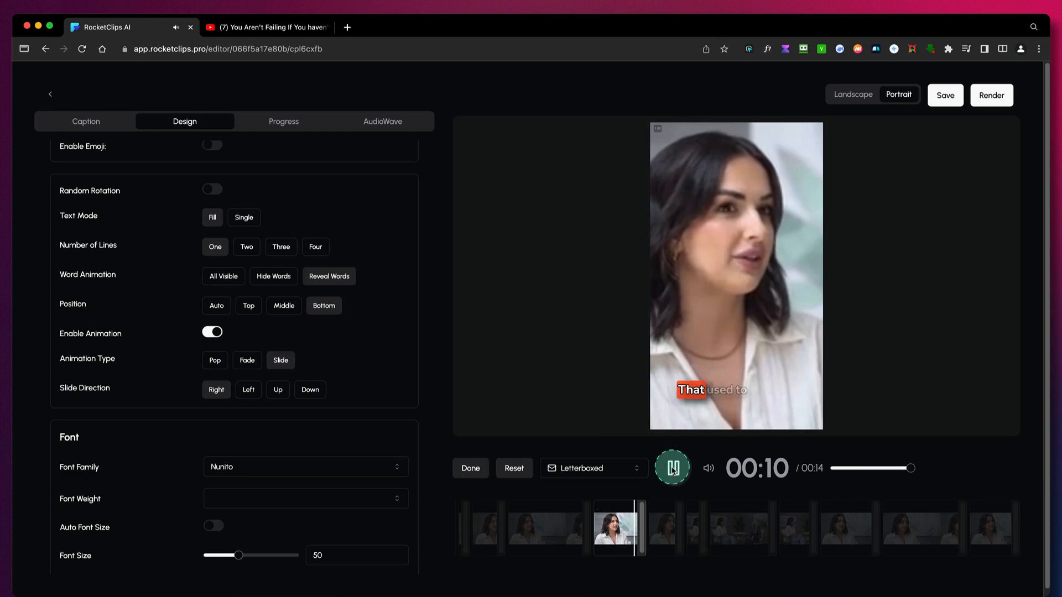
left_click(218, 363)
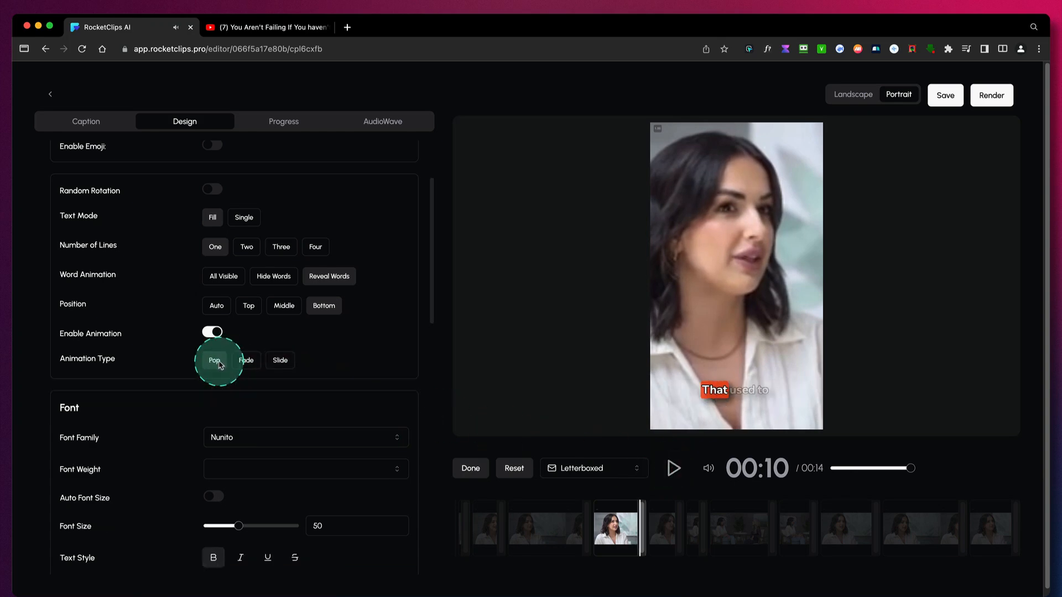
left_click(280, 361)
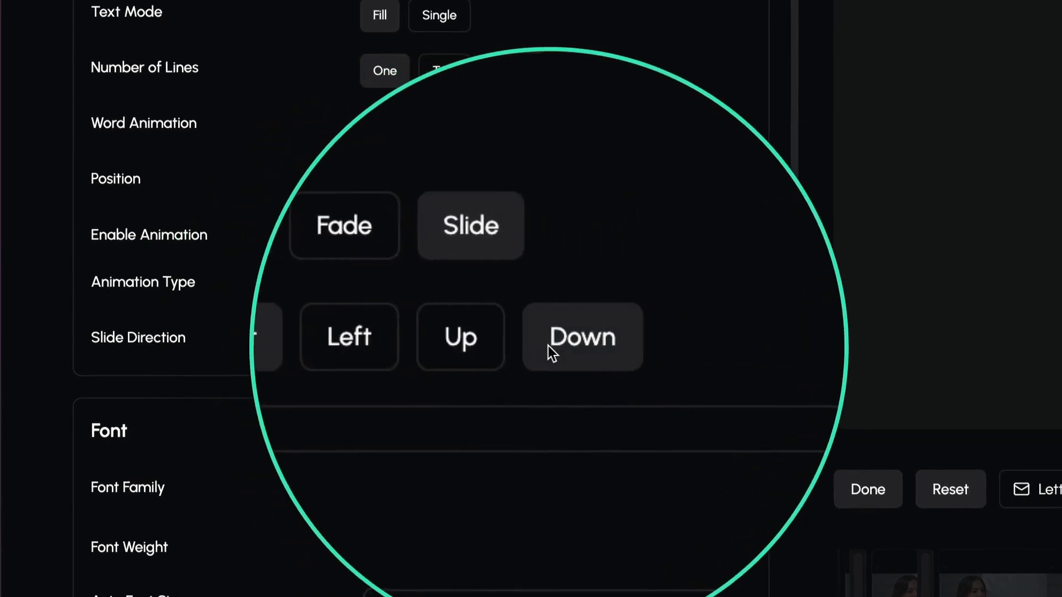
left_click(385, 287)
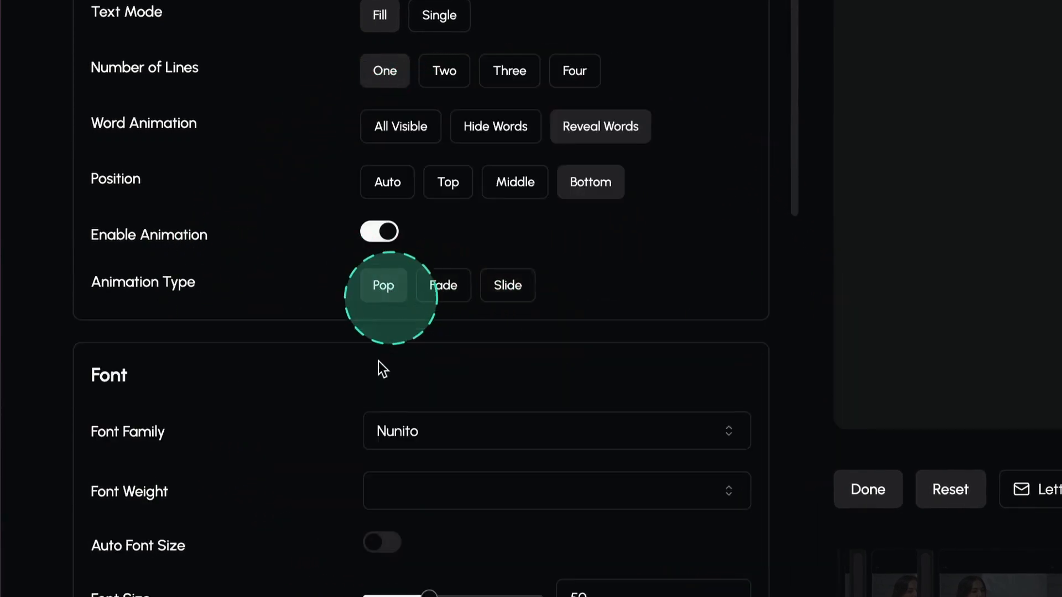
- Try the Mukta, Martel and MPLUS1p font families on the captions
scroll(465, 576, "down", 6)
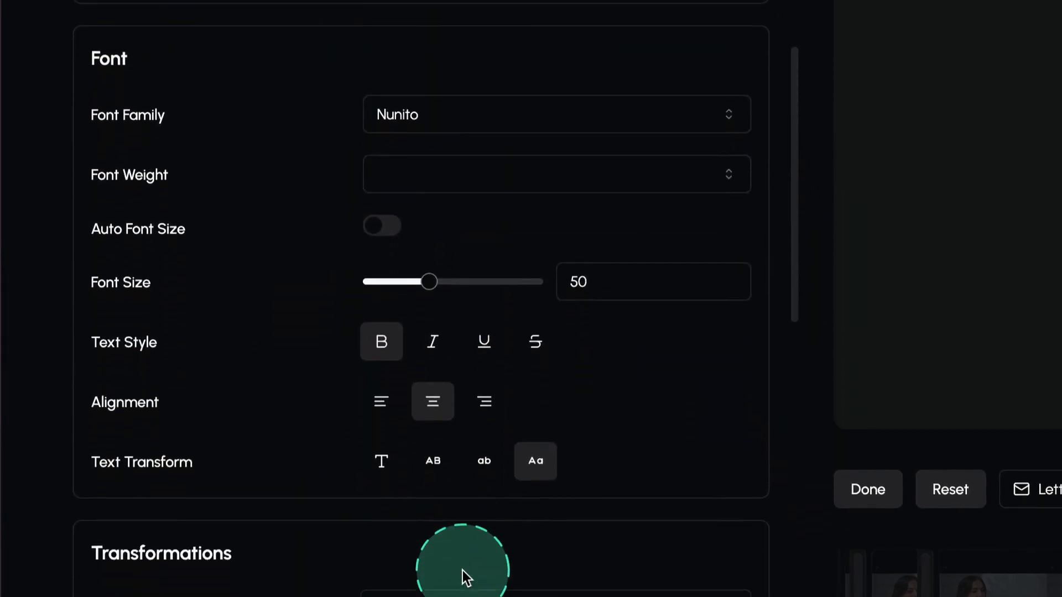
left_click(481, 113)
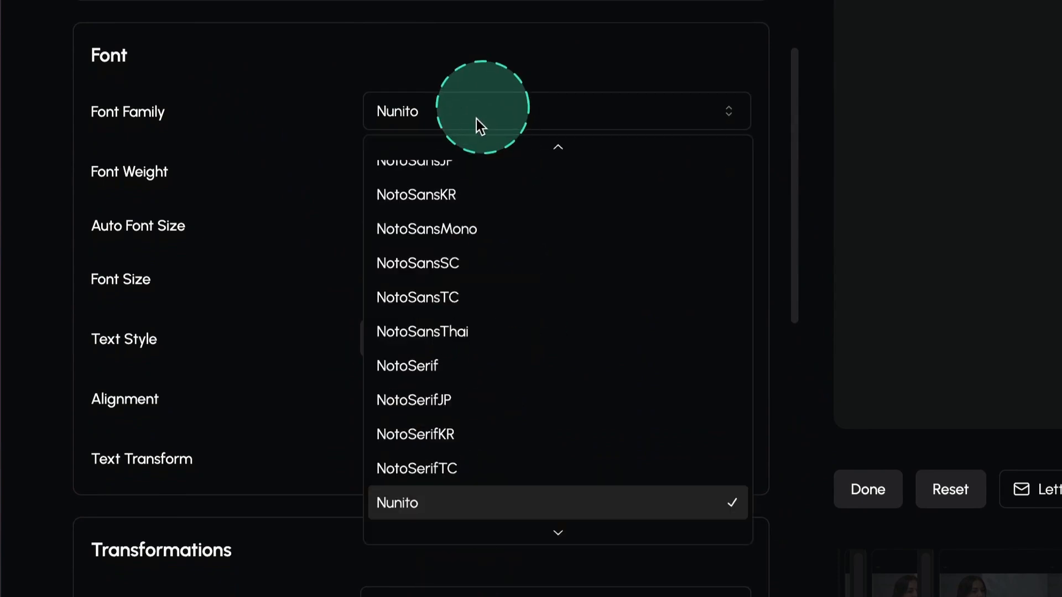
scroll(472, 233, "up", 10)
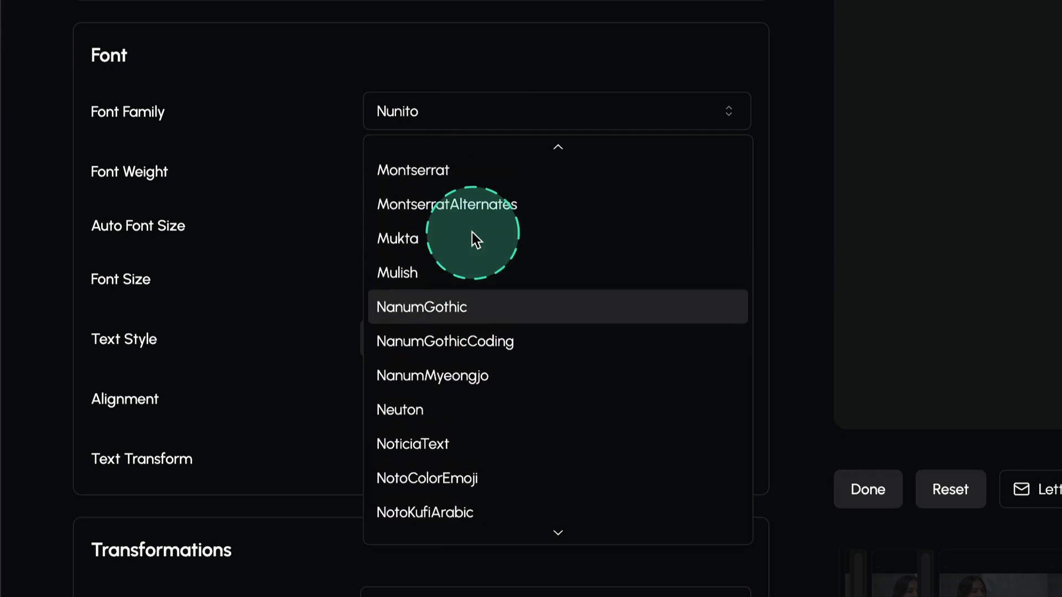
left_click(459, 240)
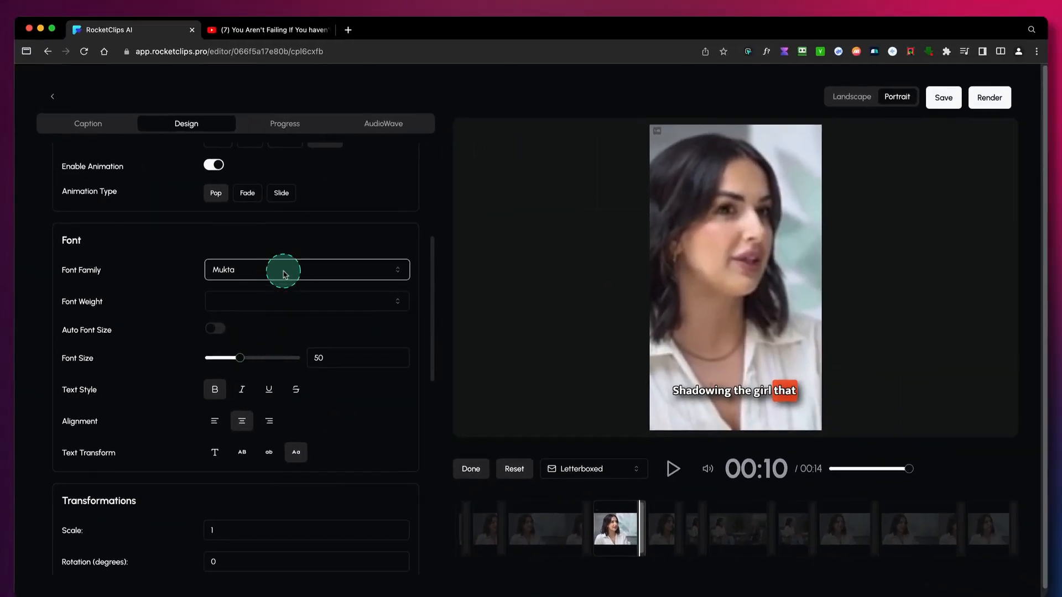
left_click(283, 274)
left_click(261, 339)
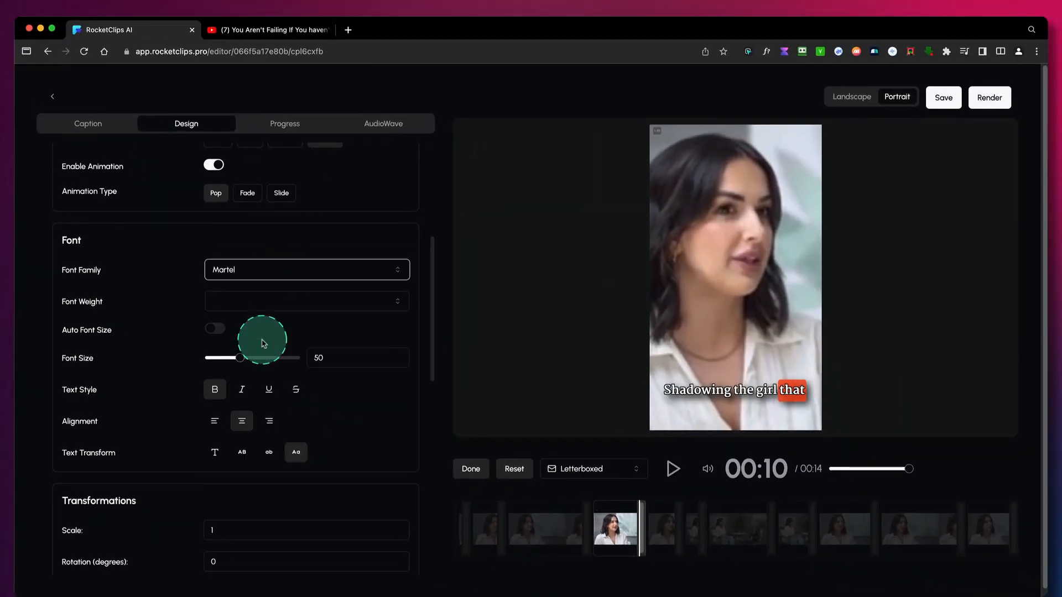
left_click(313, 285)
left_click(284, 387)
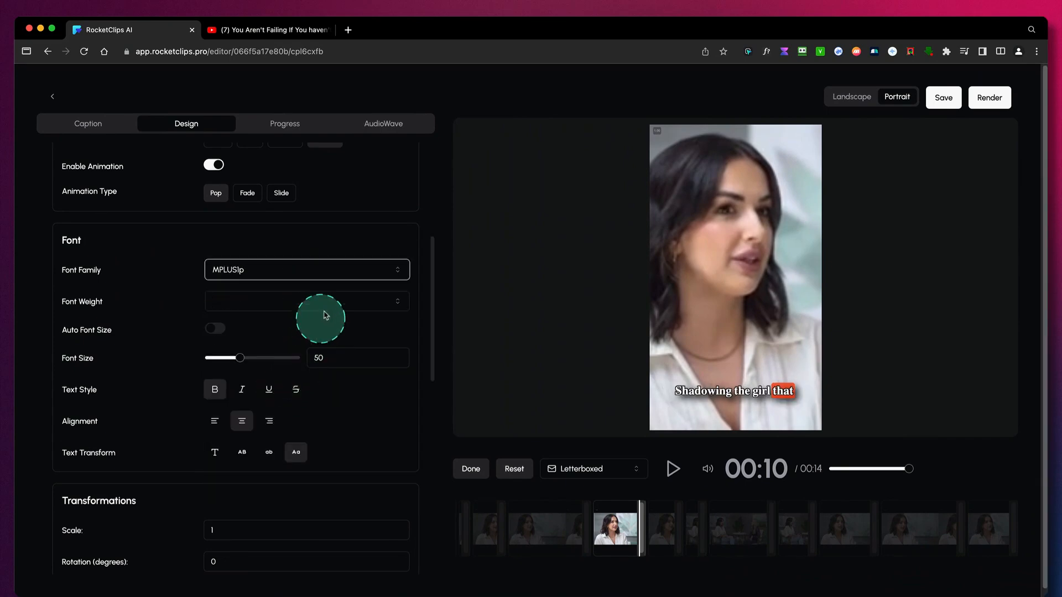
- Set the caption font family to Manrope with a font weight of 600
left_click(329, 284)
scroll(297, 415, "down", 3)
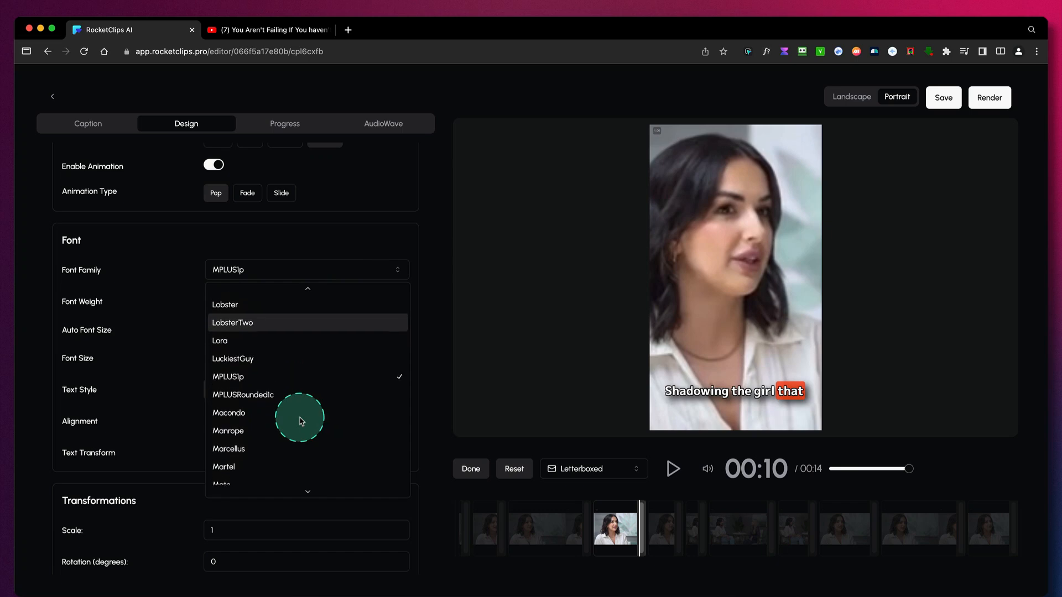
left_click(292, 430)
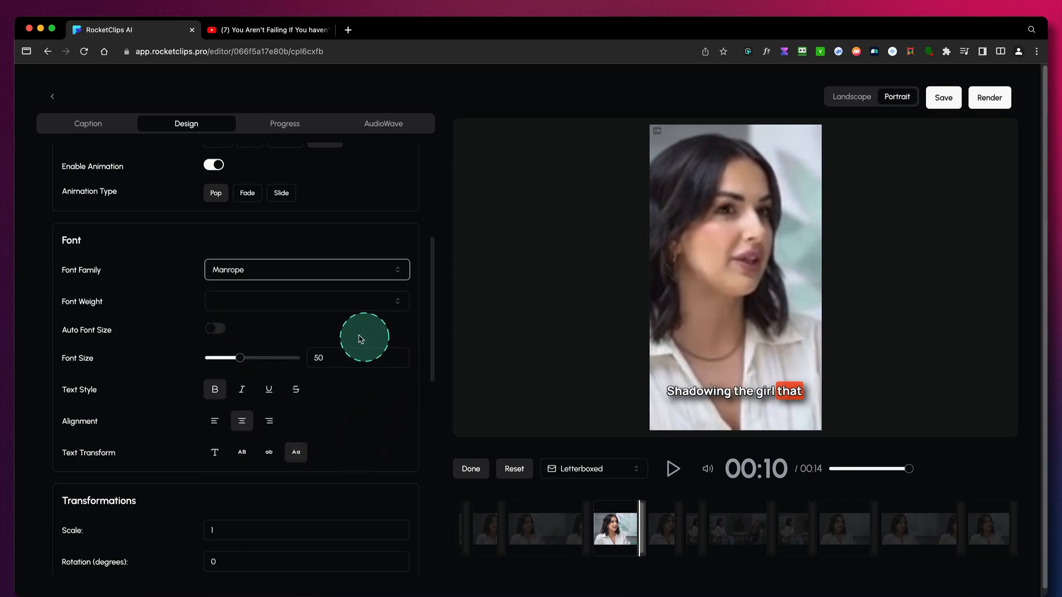
left_click(247, 310)
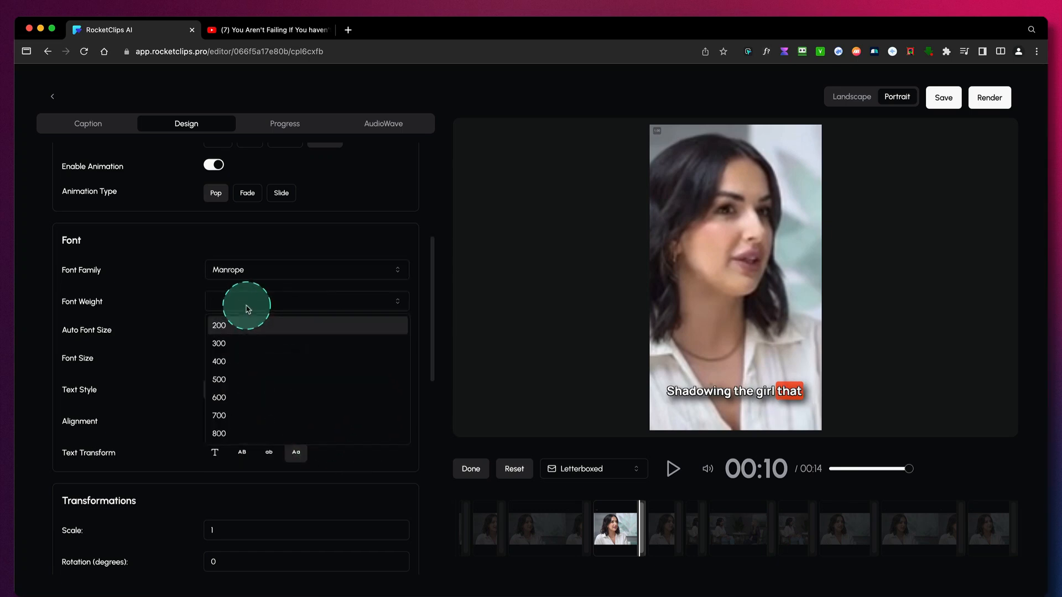
left_click(231, 402)
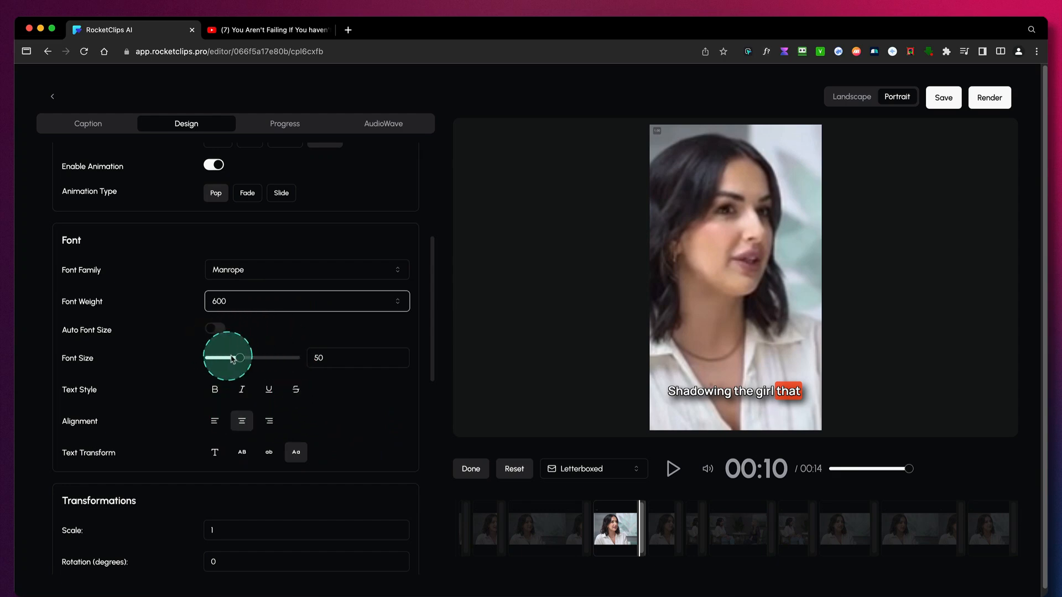
- Try caption font size 66, then set it to 52 and align the text right
left_click_drag(244, 360, 245, 361)
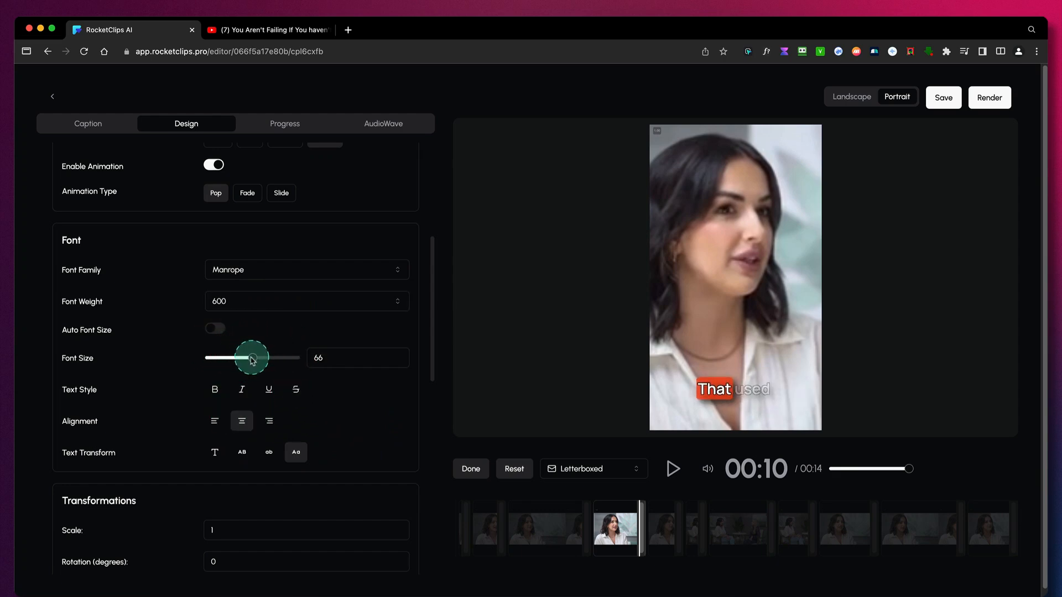
left_click(219, 394)
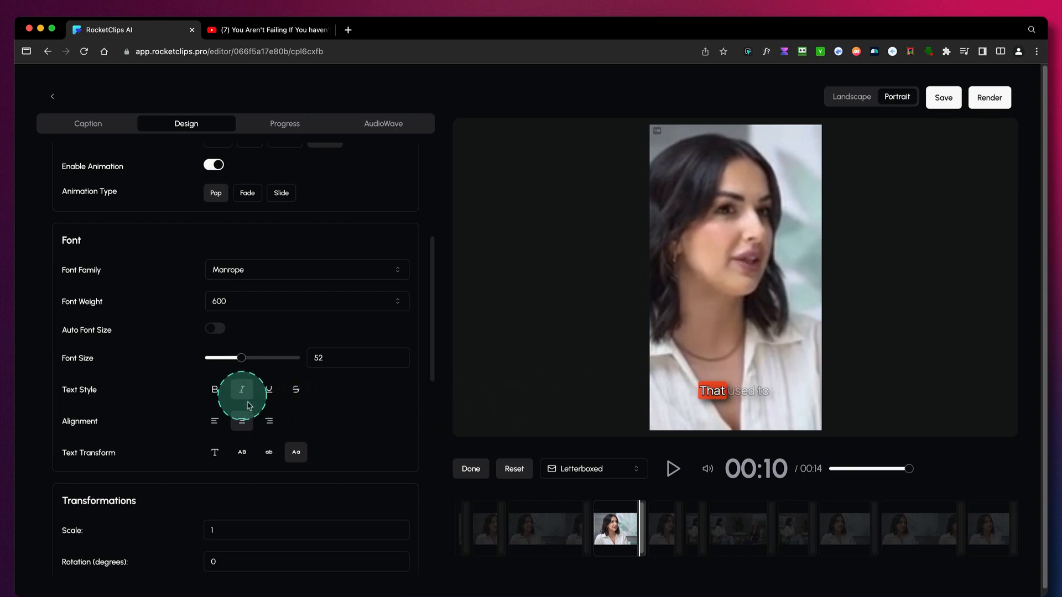
scroll(324, 428, "down", 3)
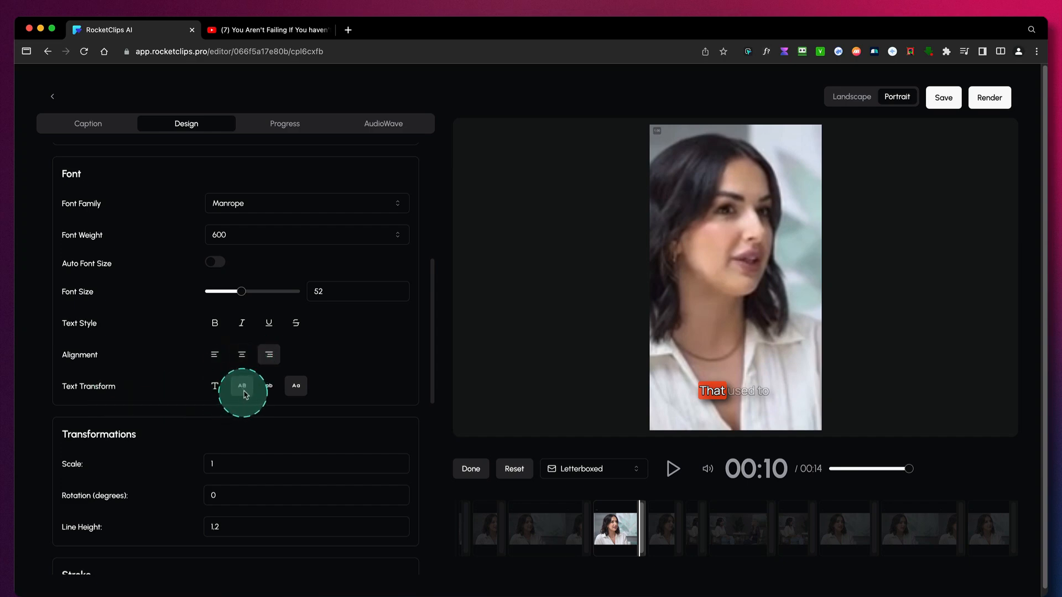
- Set the caption scale to 0.9 and enlarge the font size to 78
scroll(318, 442, "down", 6)
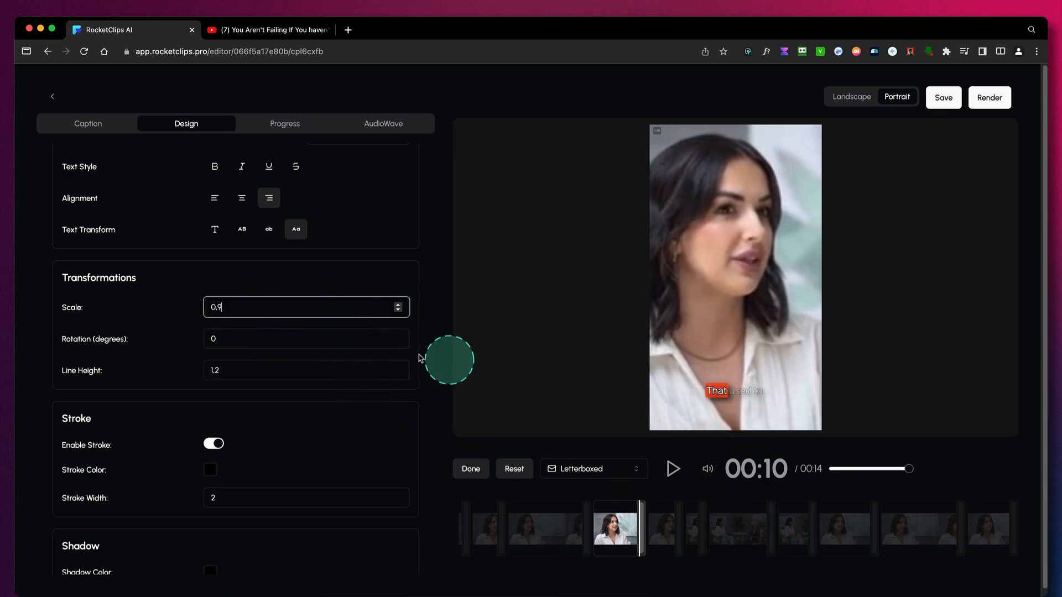
scroll(310, 371, "up", 3)
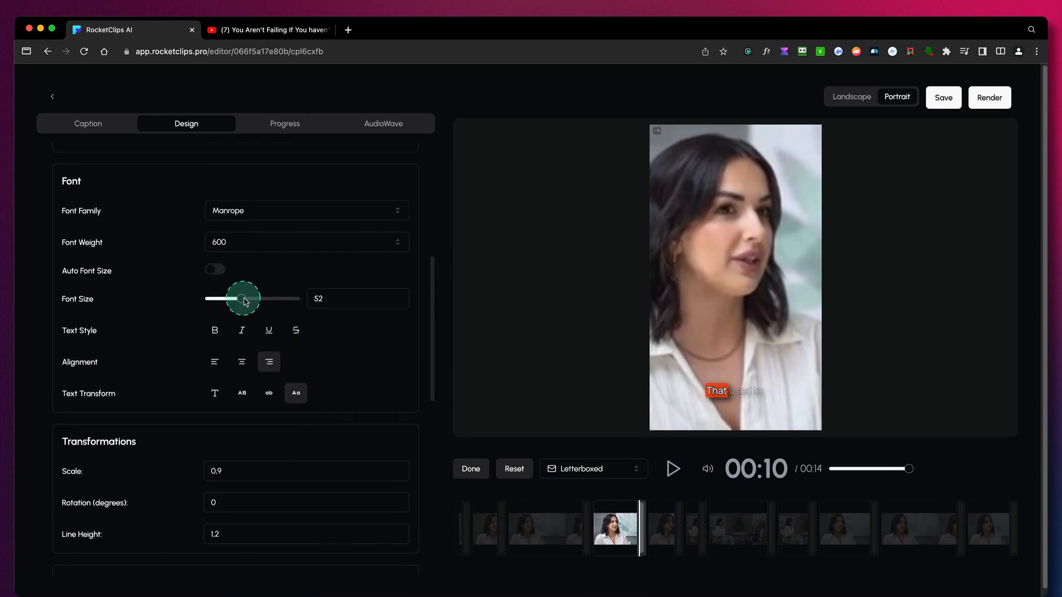
left_click_drag(243, 299, 263, 299)
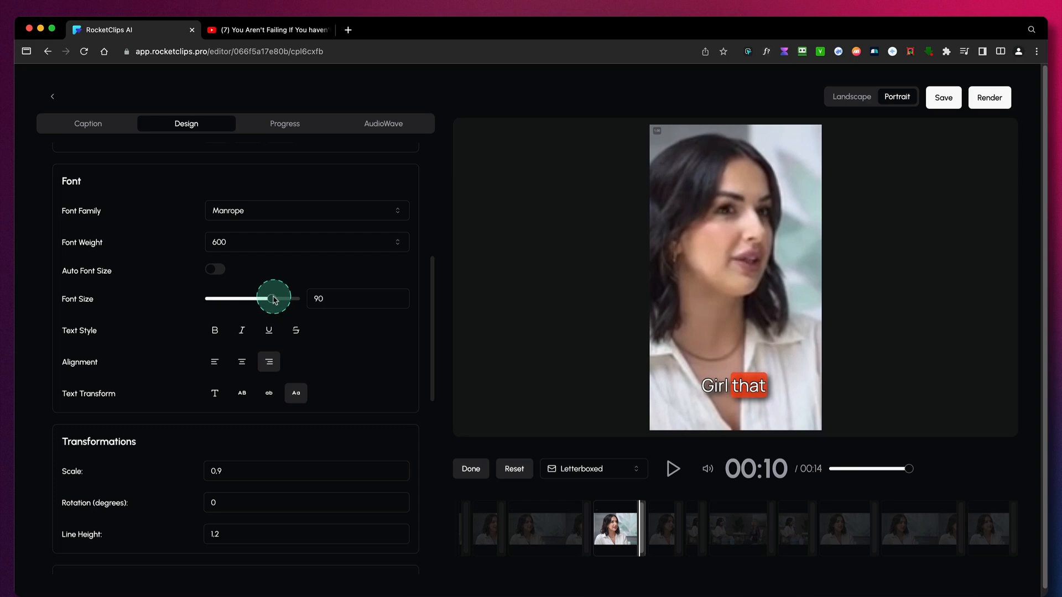
- Set the caption stroke width to 5
scroll(314, 425, "down", 5)
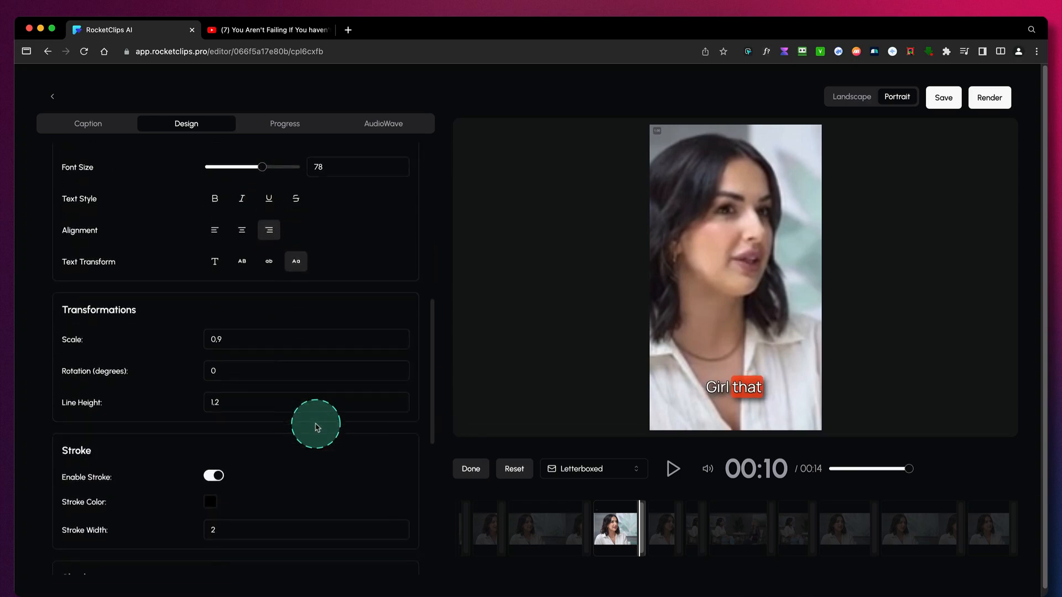
scroll(314, 426, "down", 2)
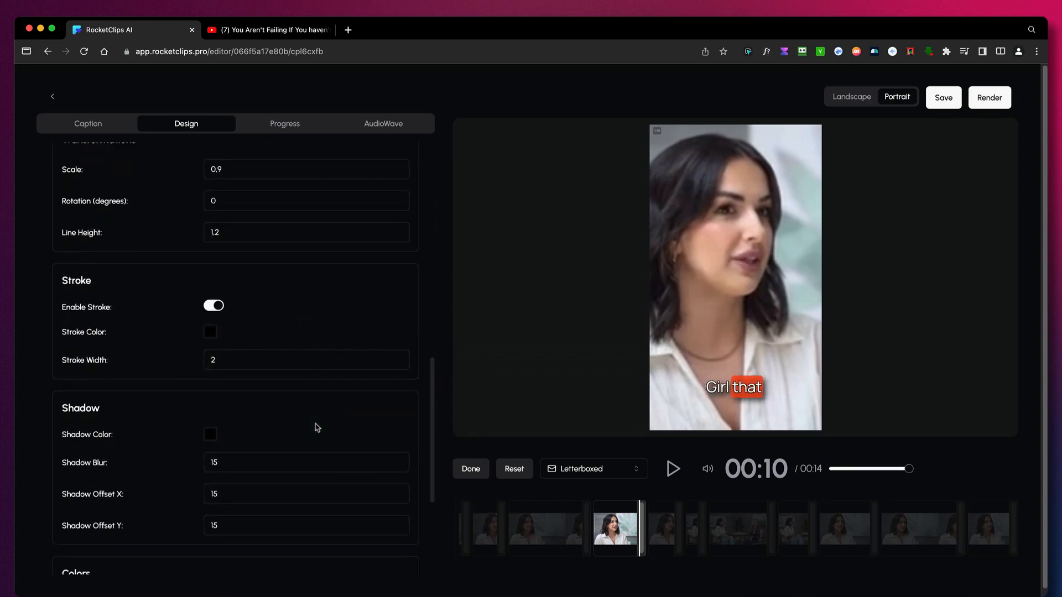
scroll(290, 323, "down", 1)
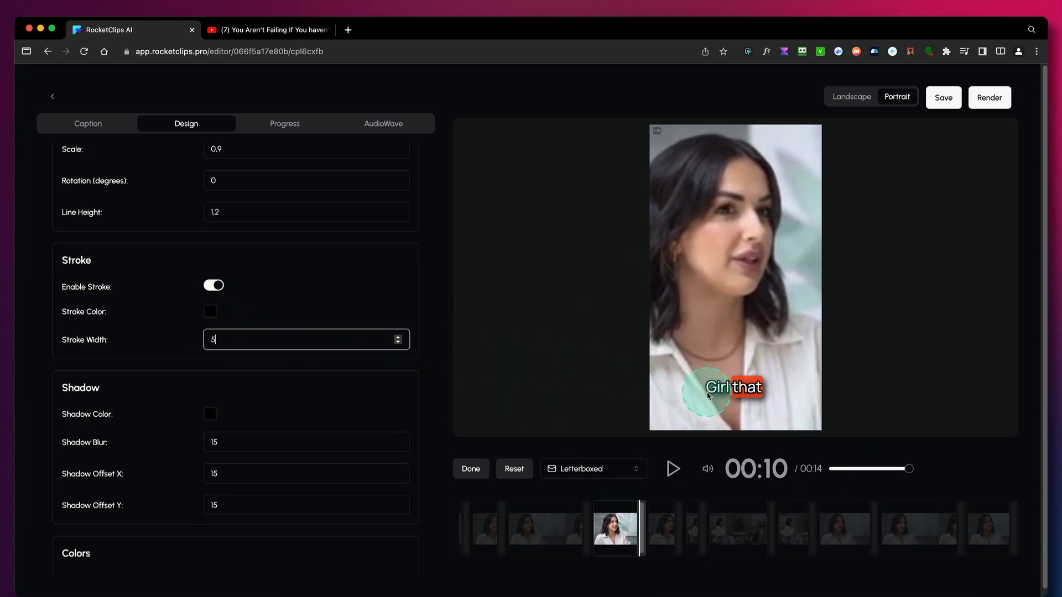
- Try red, blue and dark green stroke colors on the caption text, then return the stroke to black
left_click(210, 311)
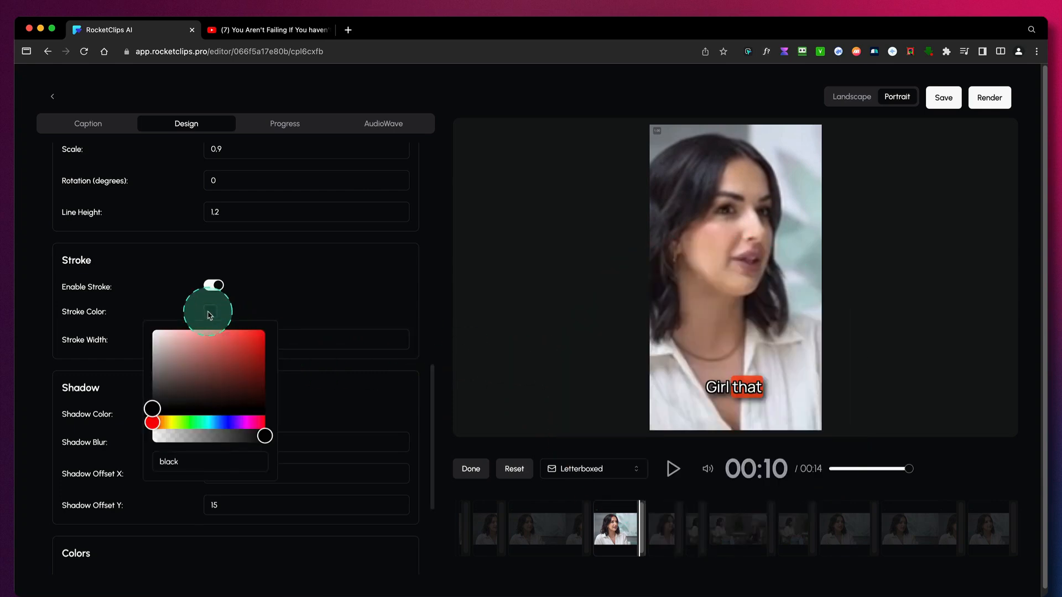
left_click(250, 353)
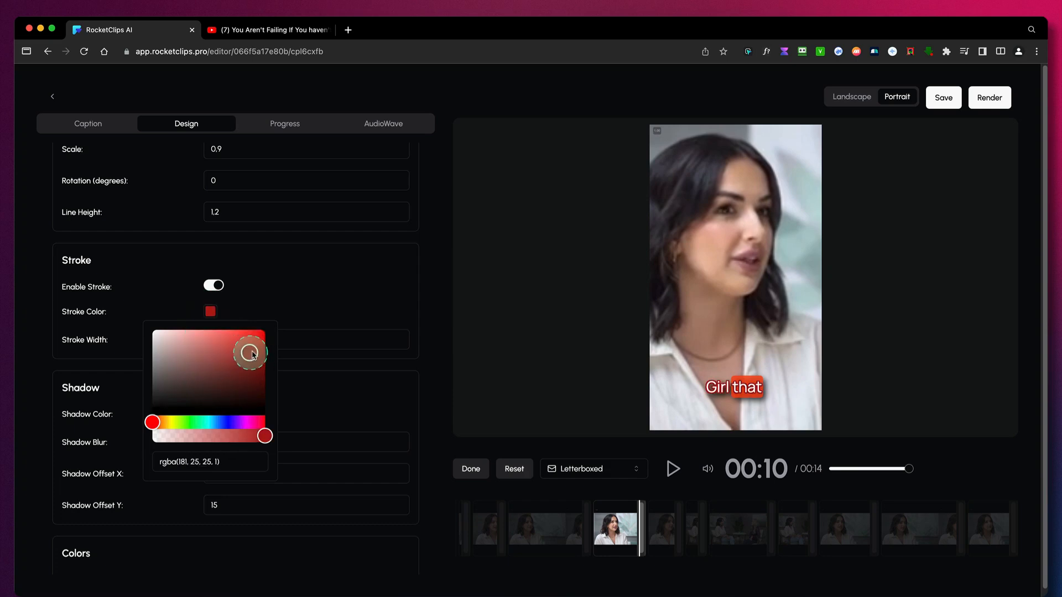
left_click(227, 424)
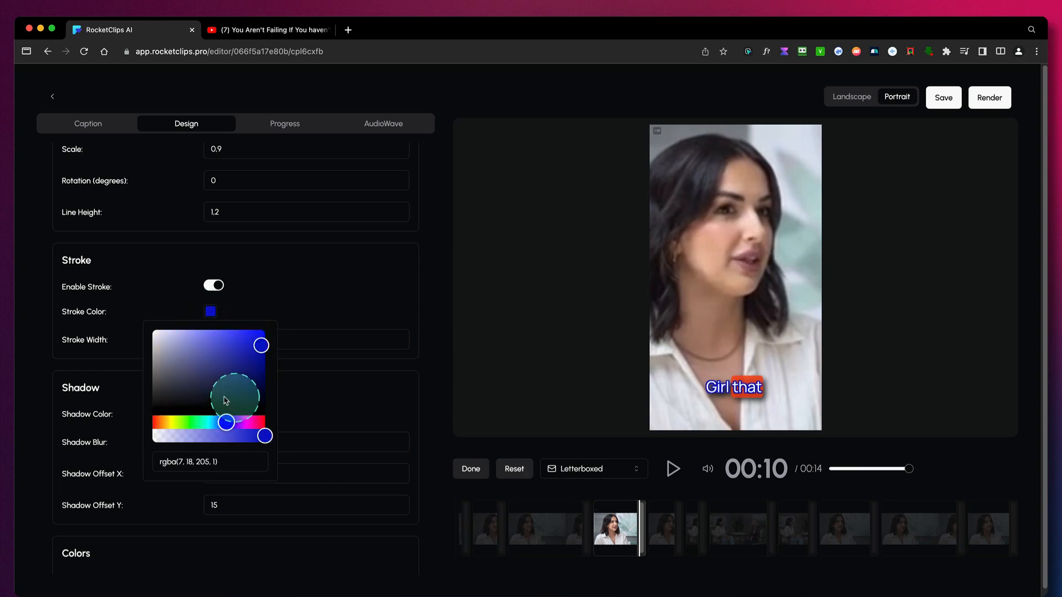
mouse_move(173, 372)
left_mouse_down()
mouse_move(160, 348)
mouse_move(239, 384)
left_mouse_up()
mouse_move(241, 424)
left_mouse_down()
mouse_move(254, 427)
mouse_move(164, 429)
mouse_move(189, 430)
left_mouse_up()
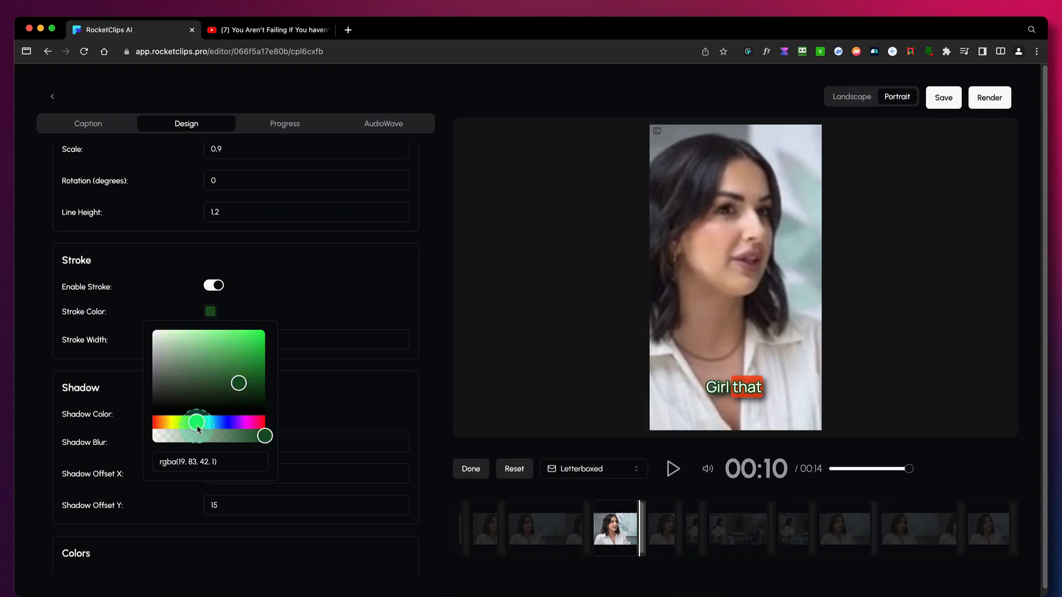
left_click_drag(179, 393, 155, 409)
left_click(295, 324)
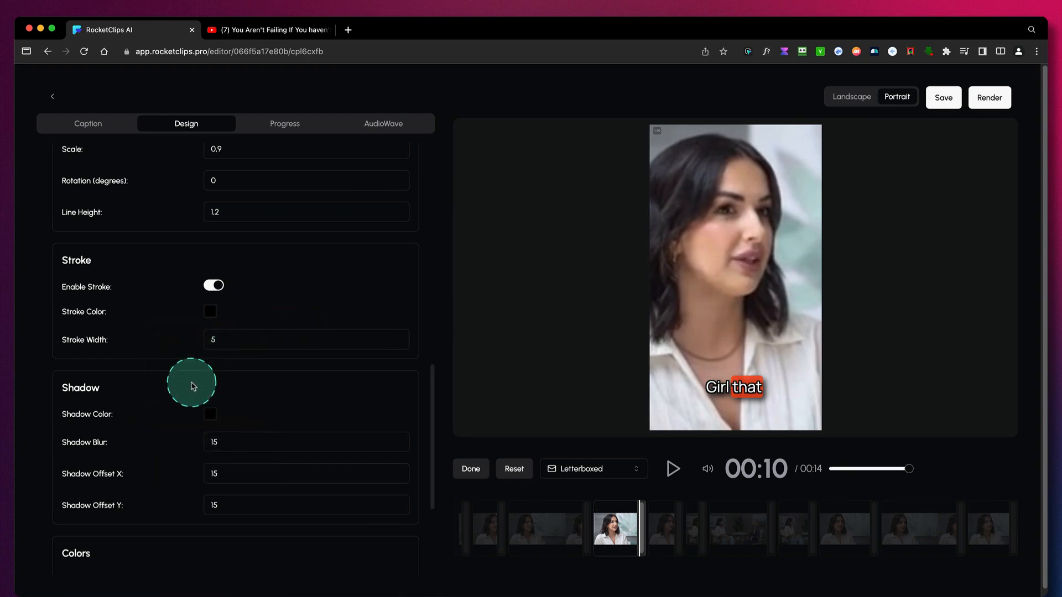
- Try a purple shadow color, rgba(164, 33, 230, 0.8), on the caption text
scroll(195, 379, "down", 3)
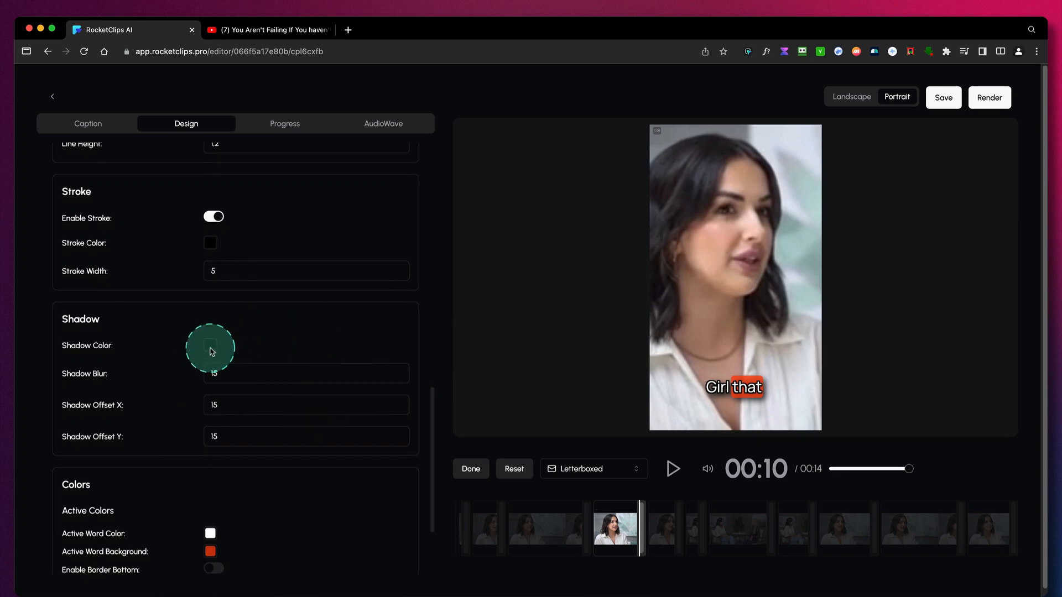
left_click(212, 351)
left_click(236, 457)
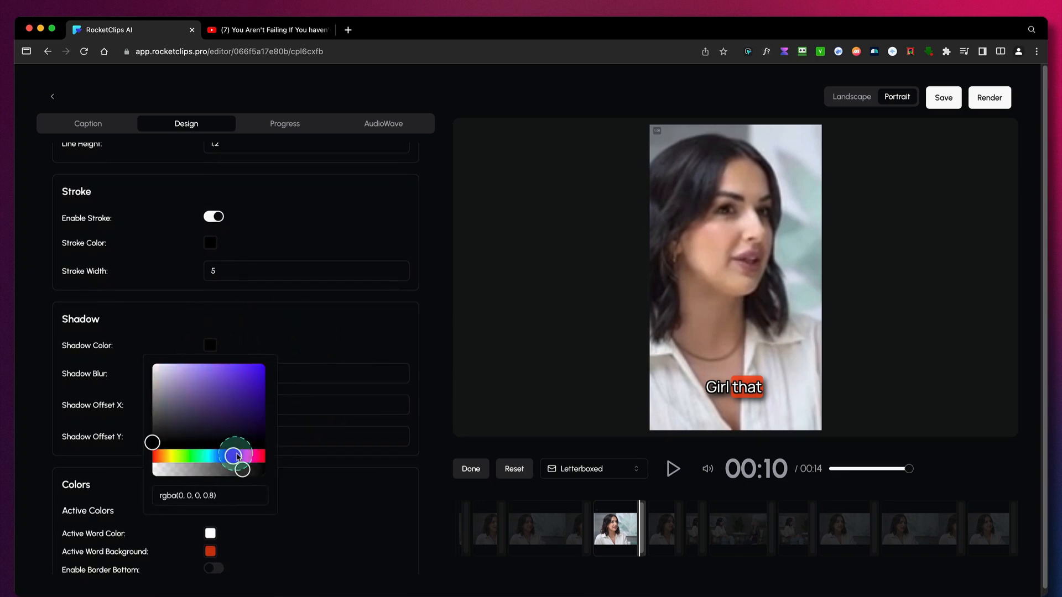
left_click(249, 373)
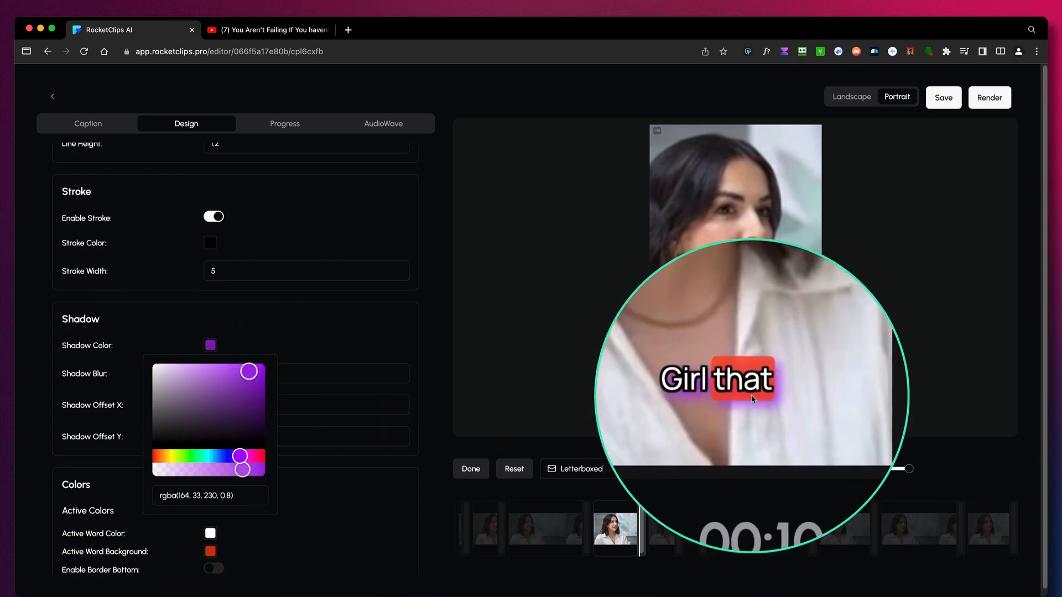
left_click(326, 336)
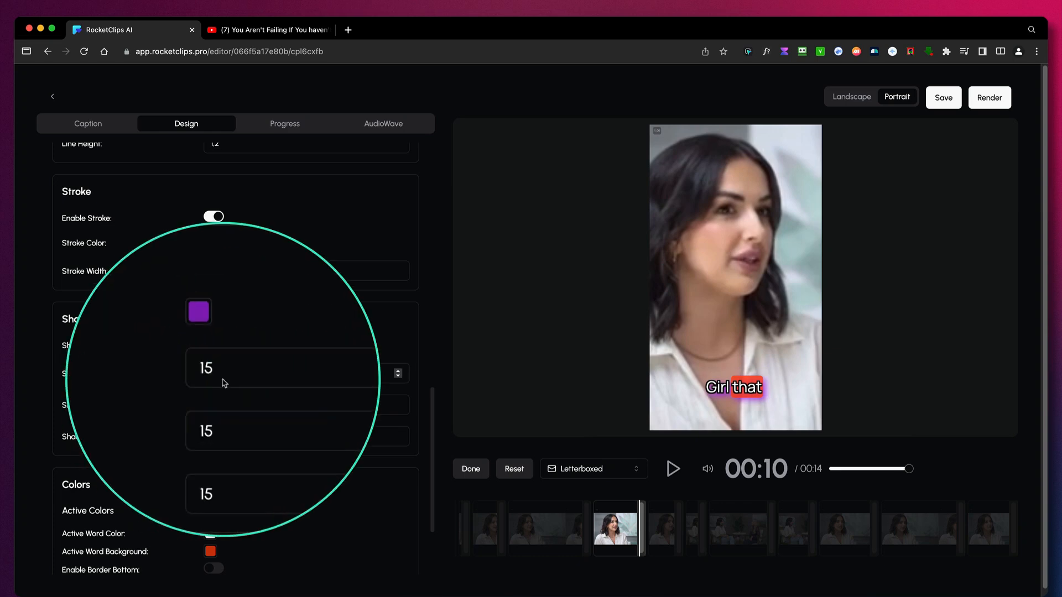
- Change the active word's background color to magenta-purple, rgba(208, 32, 240, 0.8)
scroll(241, 445, "down", 2)
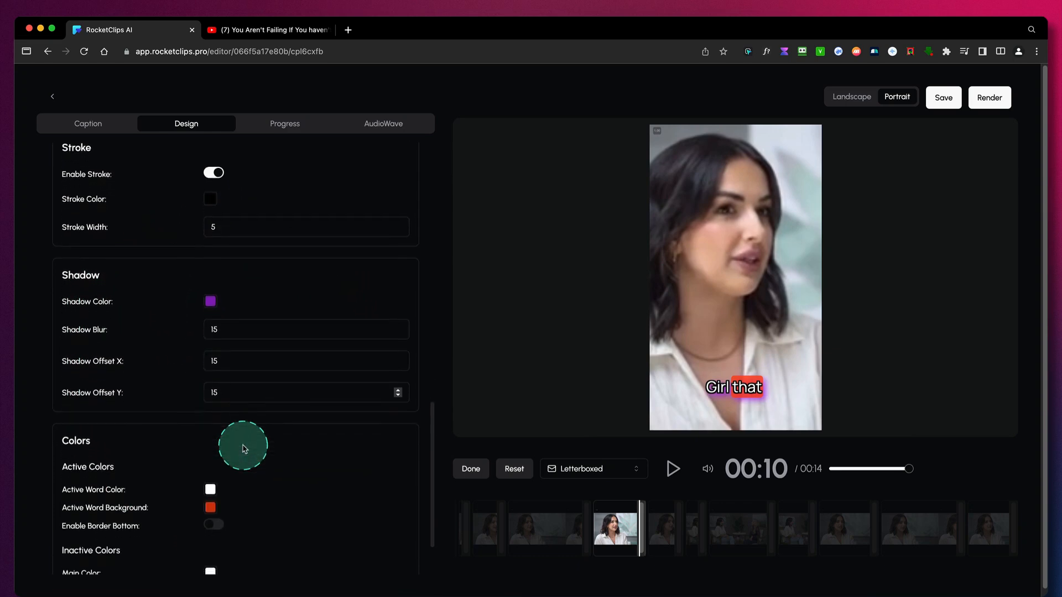
scroll(243, 449, "down", 5)
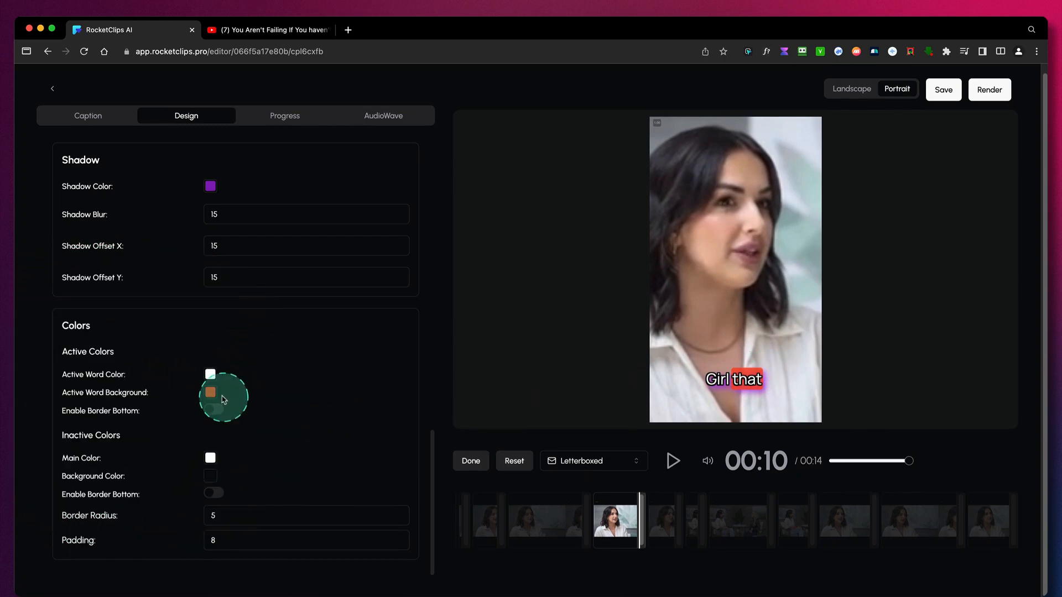
left_click(210, 393)
left_click_drag(236, 500, 241, 508)
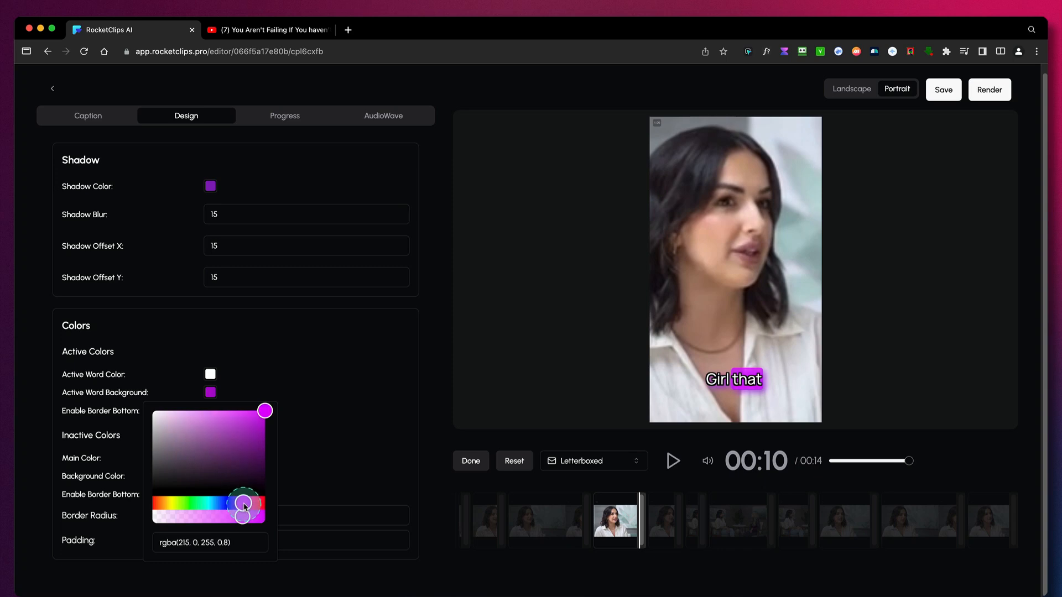
left_click_drag(252, 446, 250, 415)
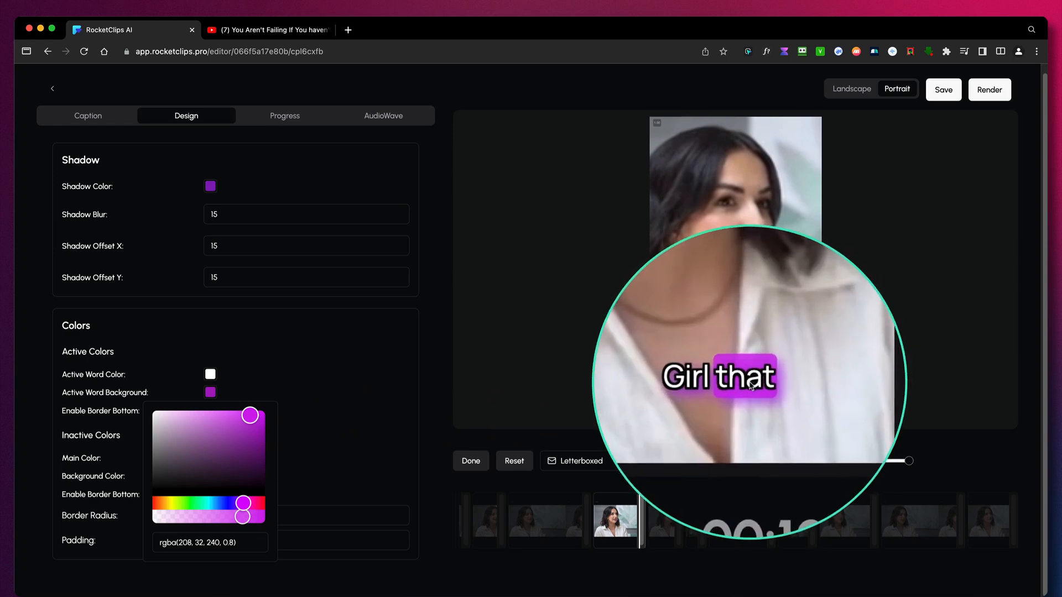
- Return the caption shadow color to black, rgba(0, 0, 0, 0.8), and set the stroke width to 2
scroll(288, 310, "up", 1)
left_click(231, 227)
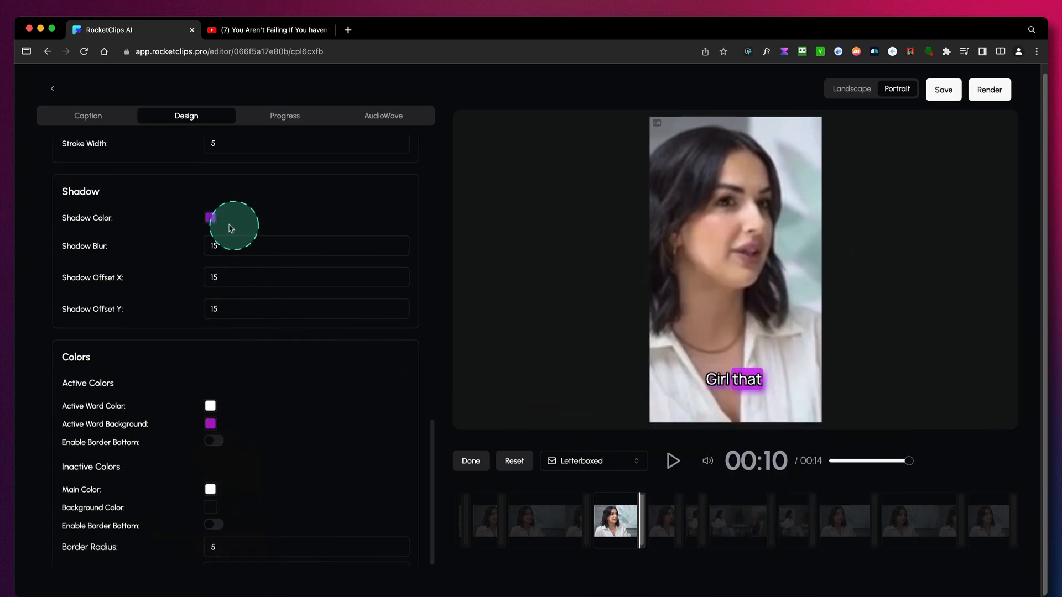
left_click(211, 219)
left_click(158, 307)
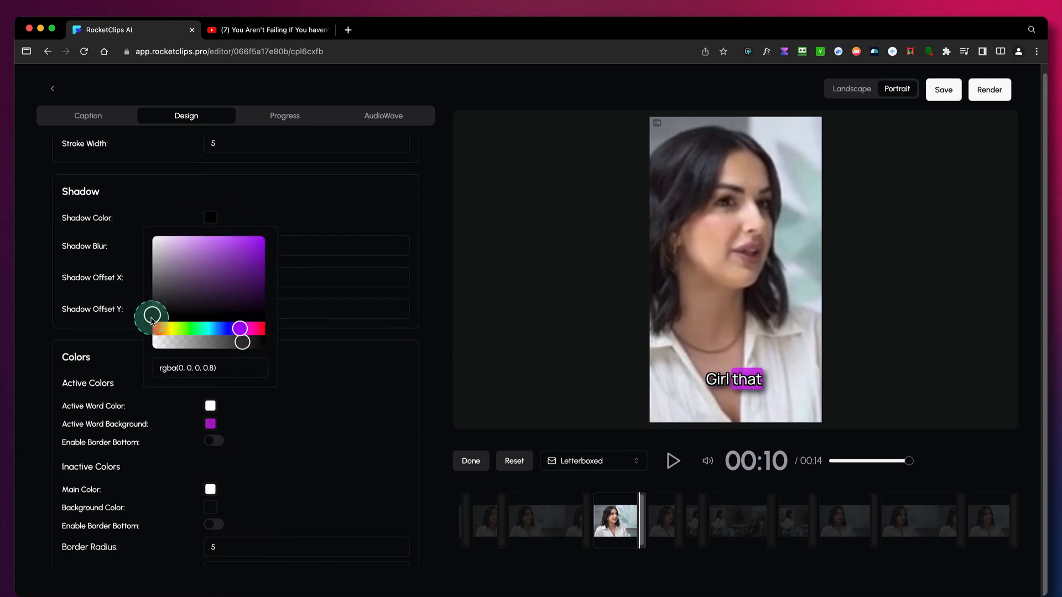
left_click(332, 216)
scroll(332, 215, "up", 5)
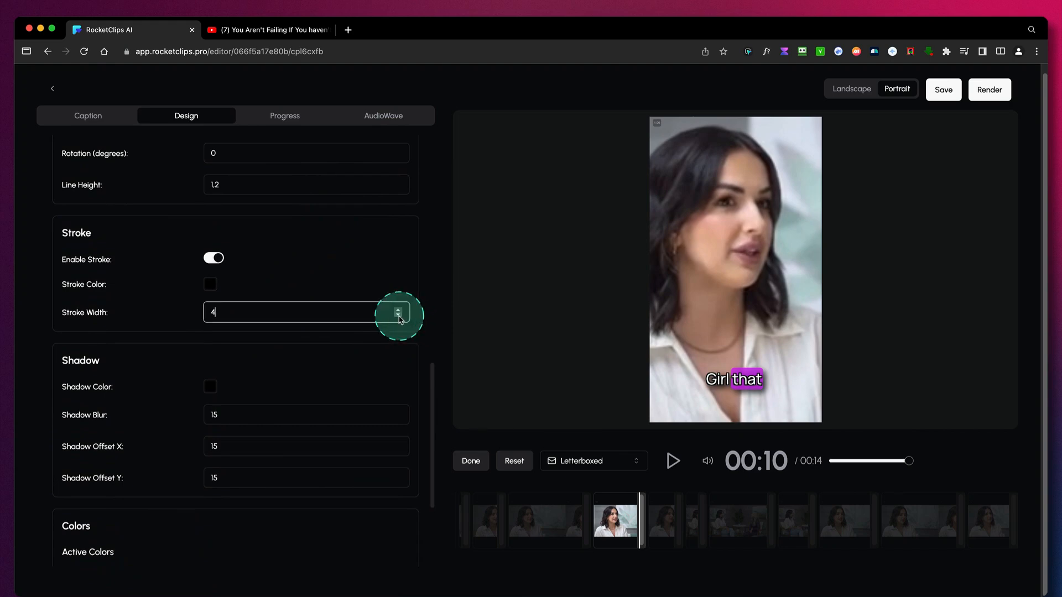
left_click(399, 316)
- Enable a solid bottom border of width 13 on the active caption word and play the clip to preview it
scroll(354, 376, "down", 5)
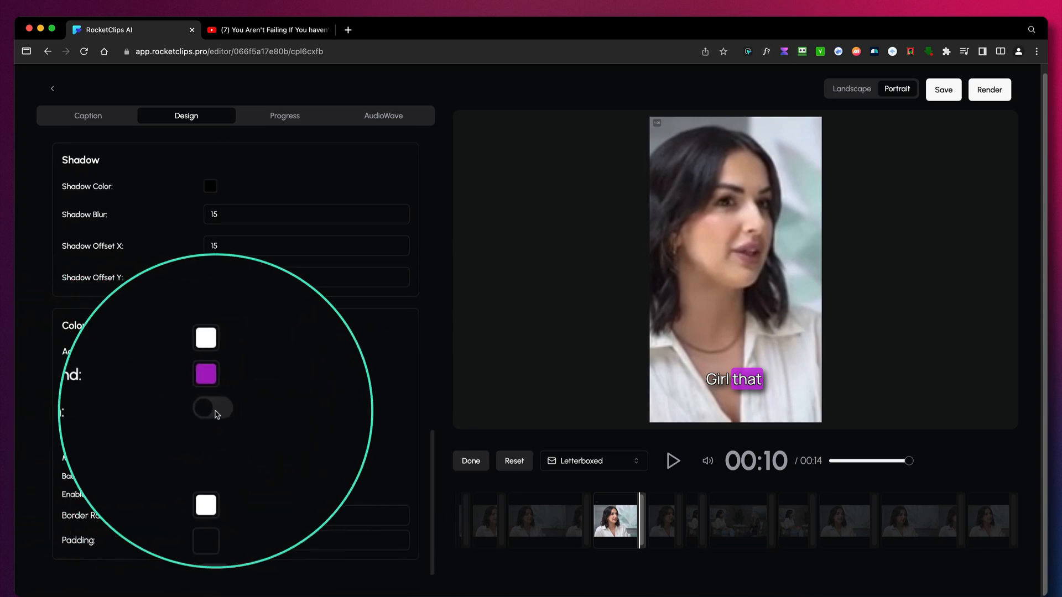
left_click(213, 410)
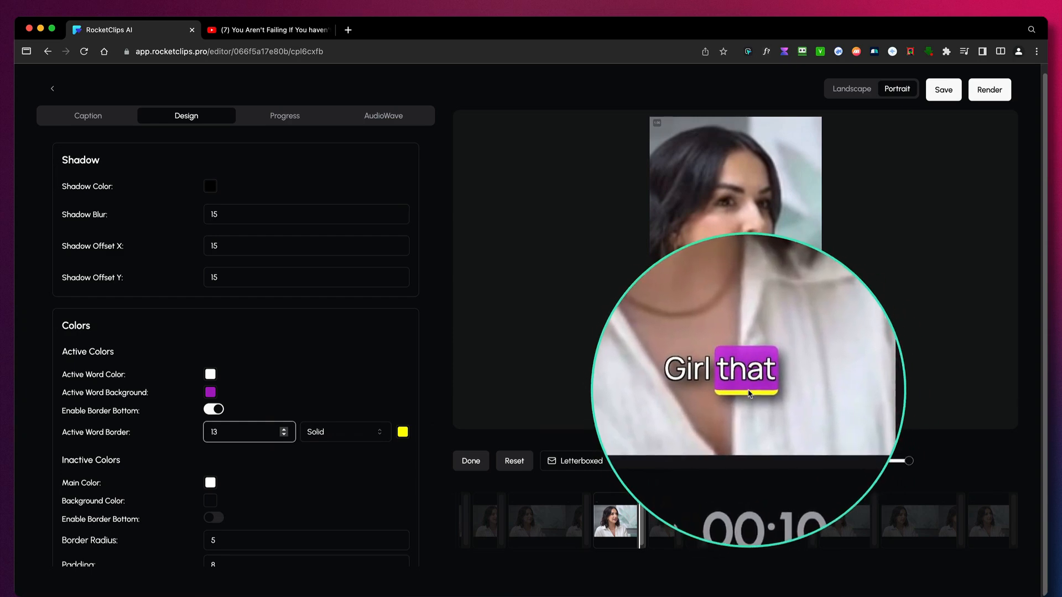
scroll(332, 443, "down", 1)
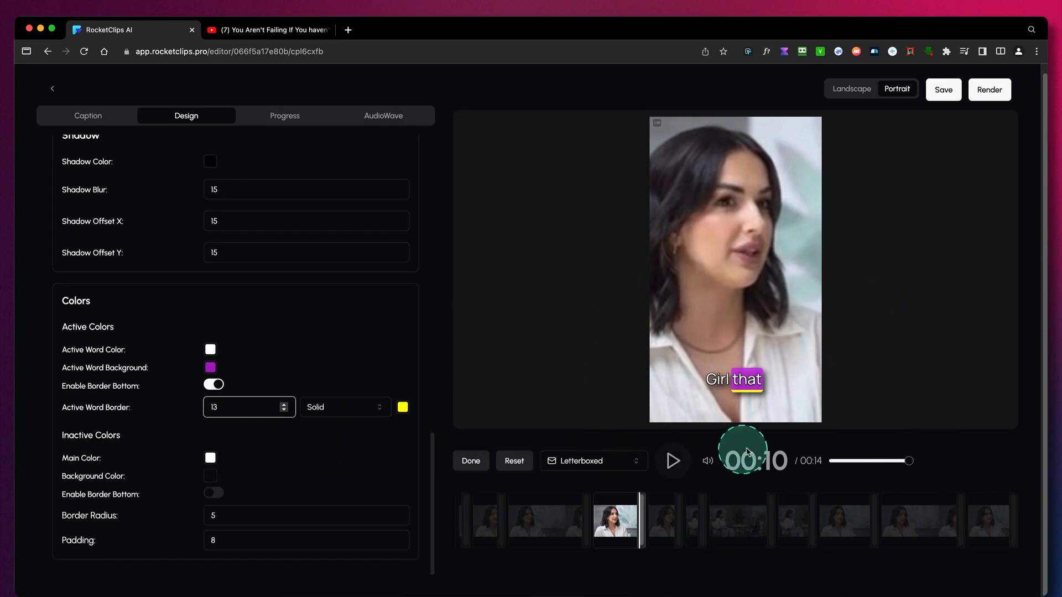
left_click(673, 461)
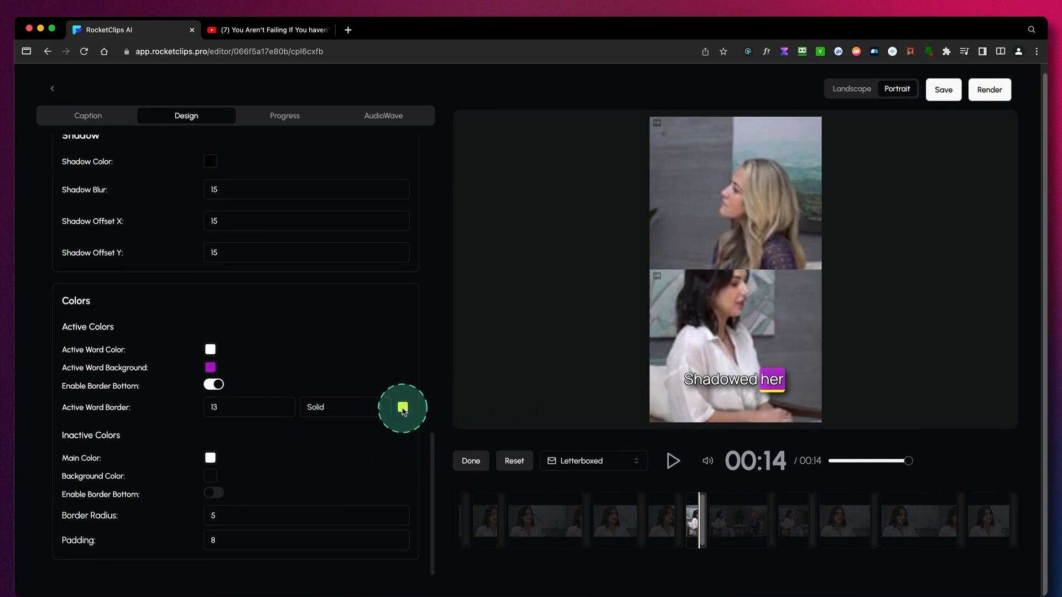
- Try purple and pink on the active word's bottom border and settle on yellow
left_click(402, 409)
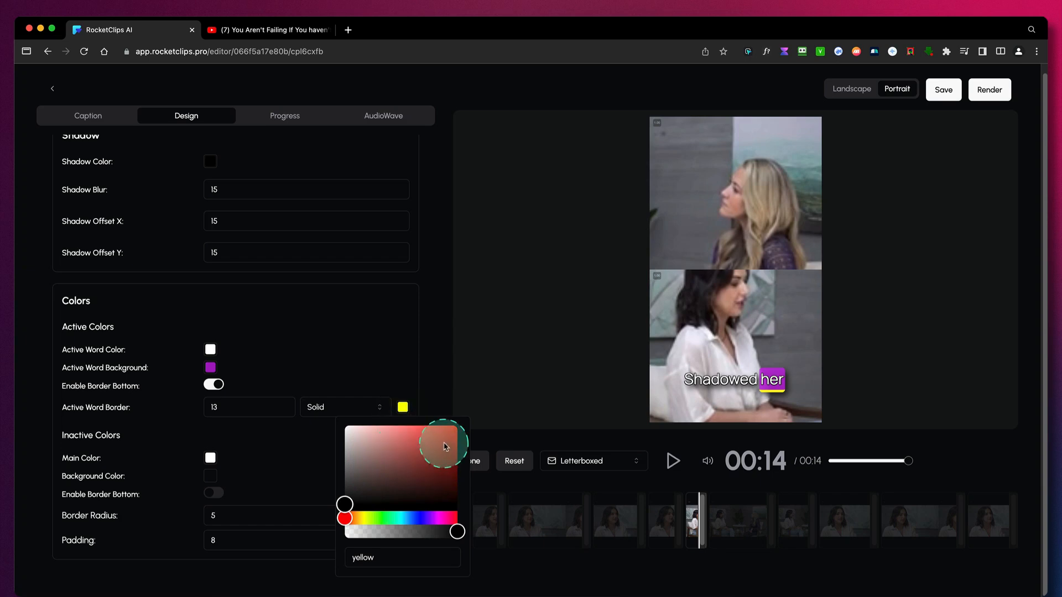
left_click(451, 437)
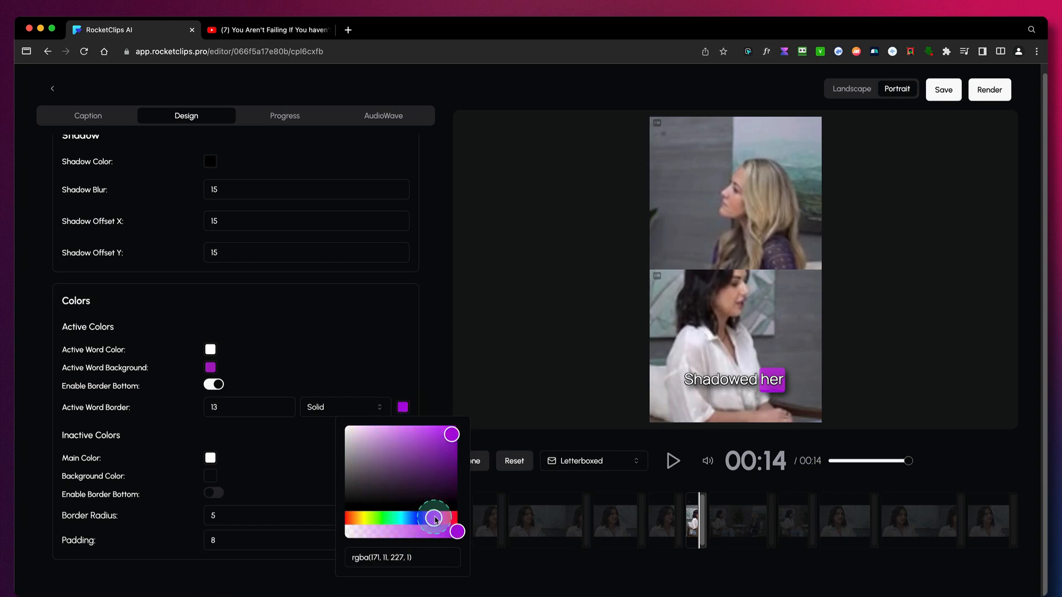
left_click_drag(435, 519, 440, 518)
left_click(439, 441)
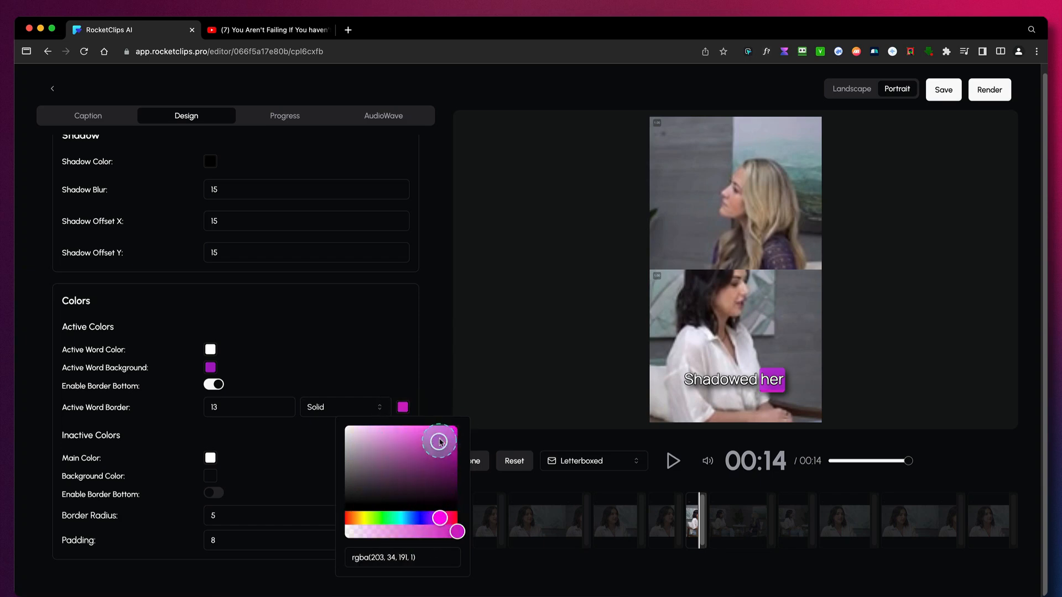
left_click(365, 520)
left_click(401, 354)
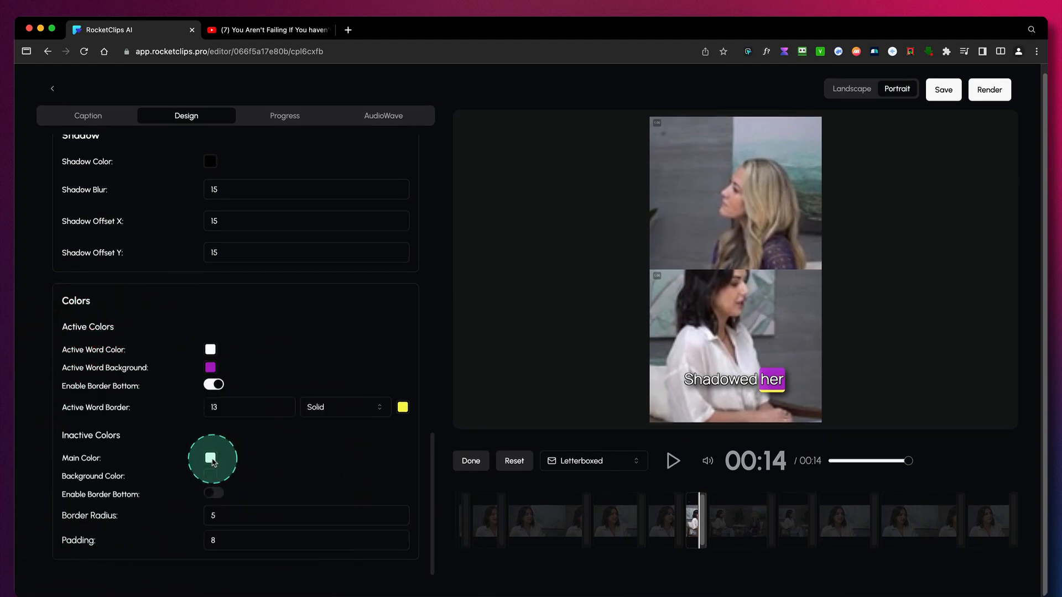
- Try black and blue as the main color of the inactive words and return it to white
left_click(211, 458)
left_click(237, 391)
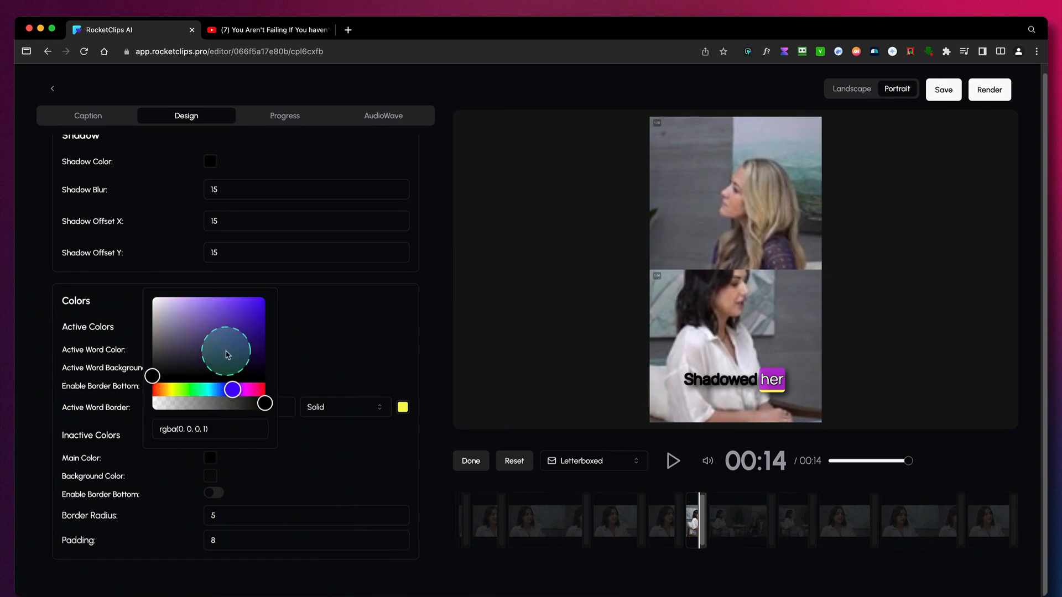
left_click(237, 341)
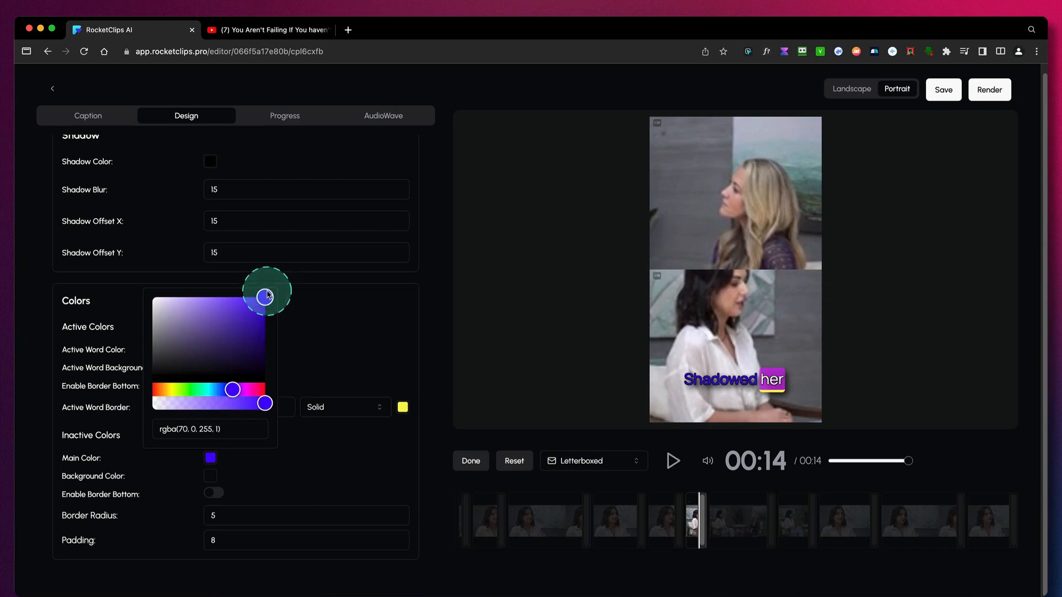
mouse_move(267, 294)
left_mouse_down()
mouse_move(226, 331)
mouse_move(173, 330)
mouse_move(152, 304)
mouse_move(150, 343)
mouse_move(143, 300)
left_mouse_up()
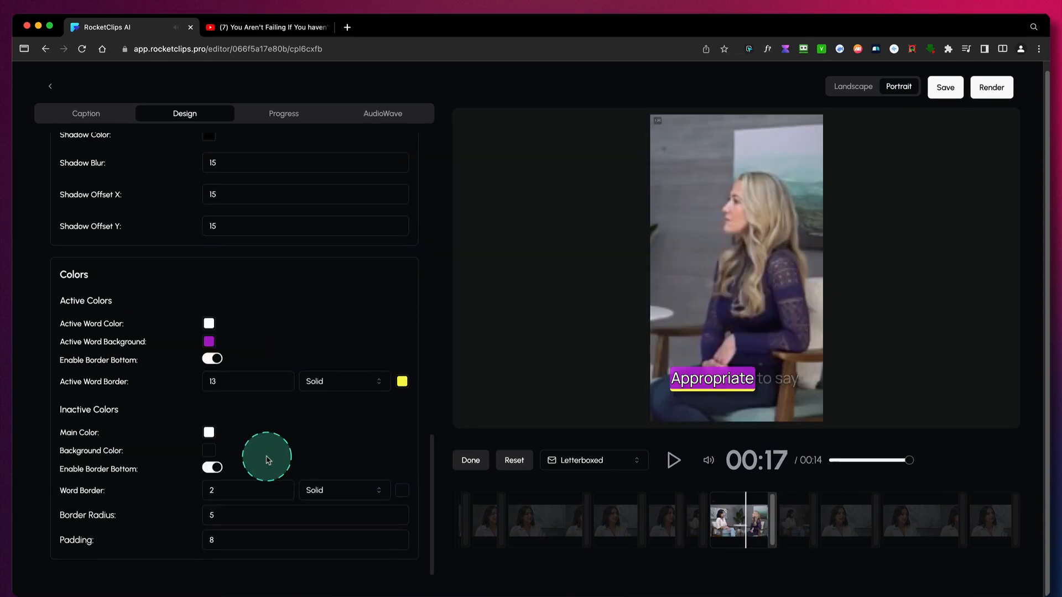
- Play the clip to preview the restyled captions and look back over the design settings
left_click(671, 461)
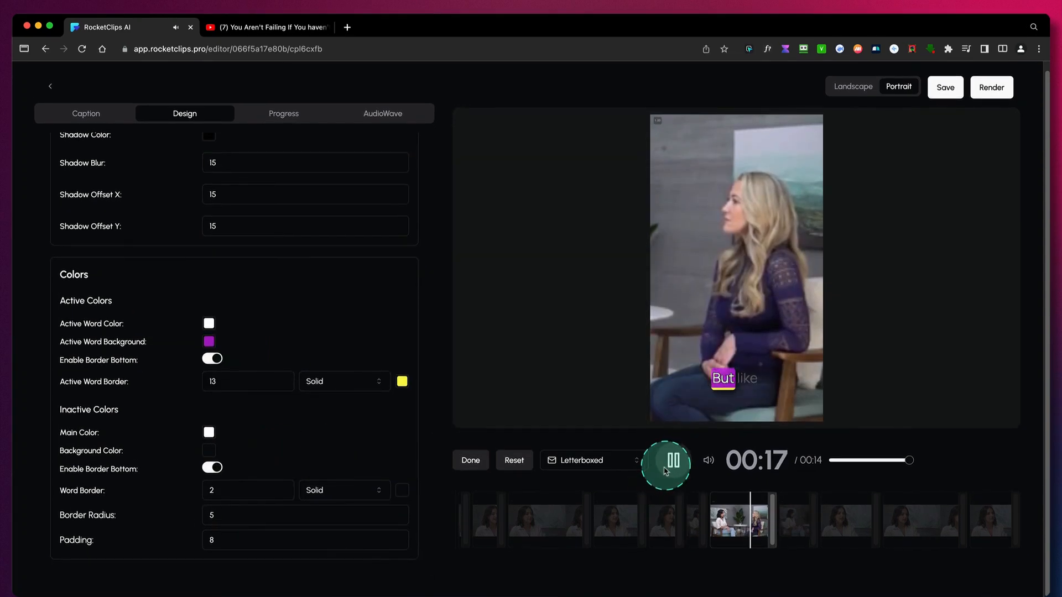
left_click(673, 463)
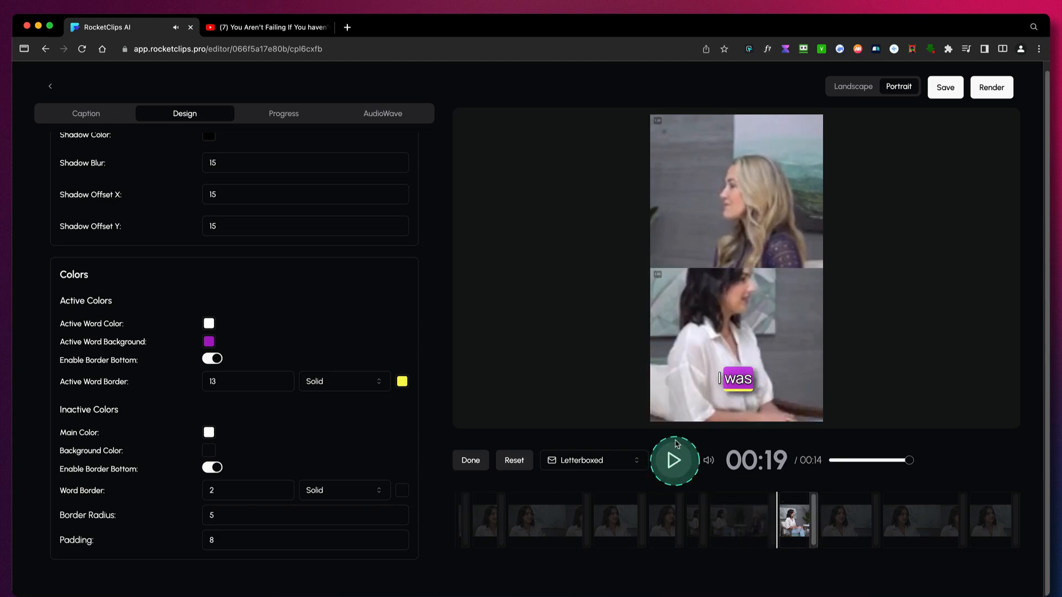
scroll(351, 420, "up", 10)
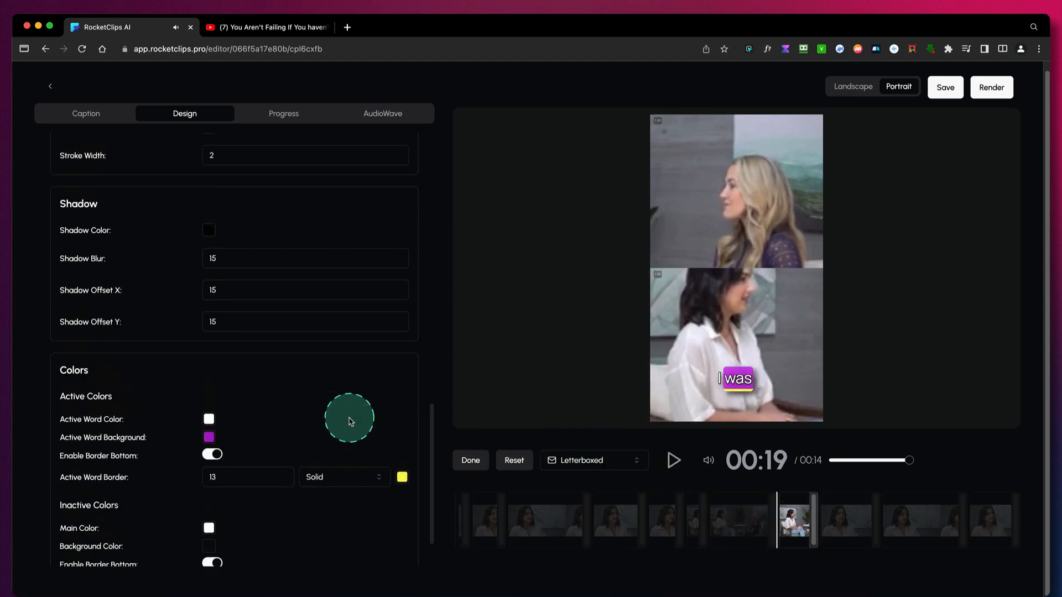
scroll(351, 421, "up", 5)
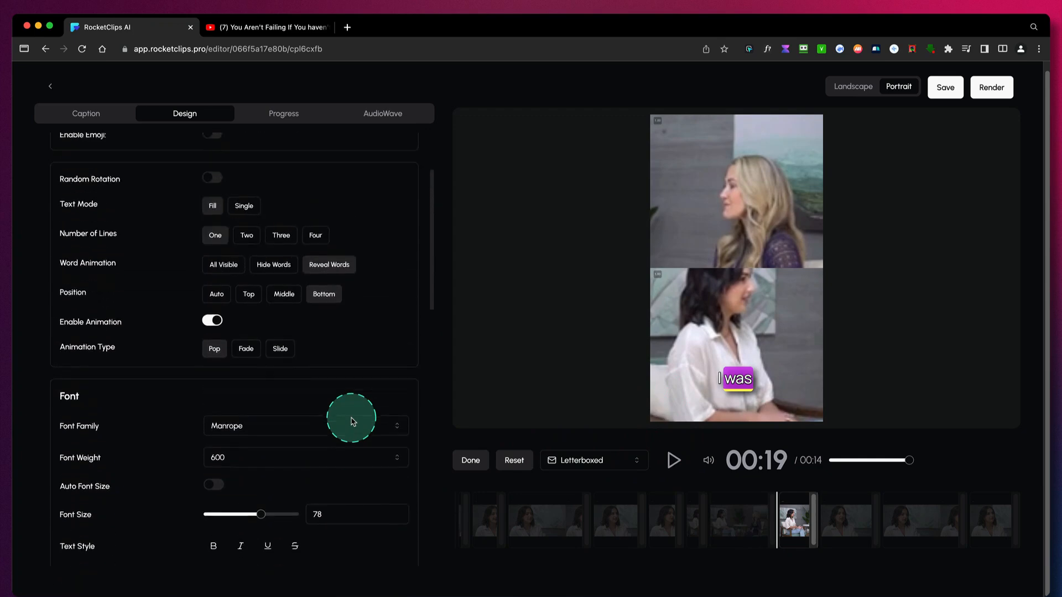
- Enable the clip's progress bar and play a few seconds to preview it
left_click(284, 115)
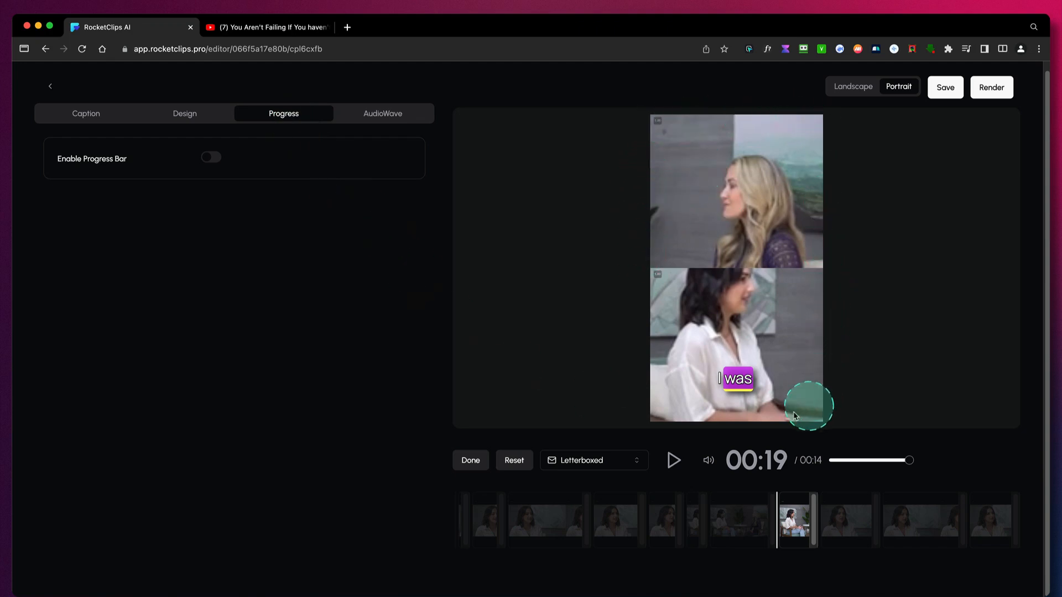
left_click(214, 159)
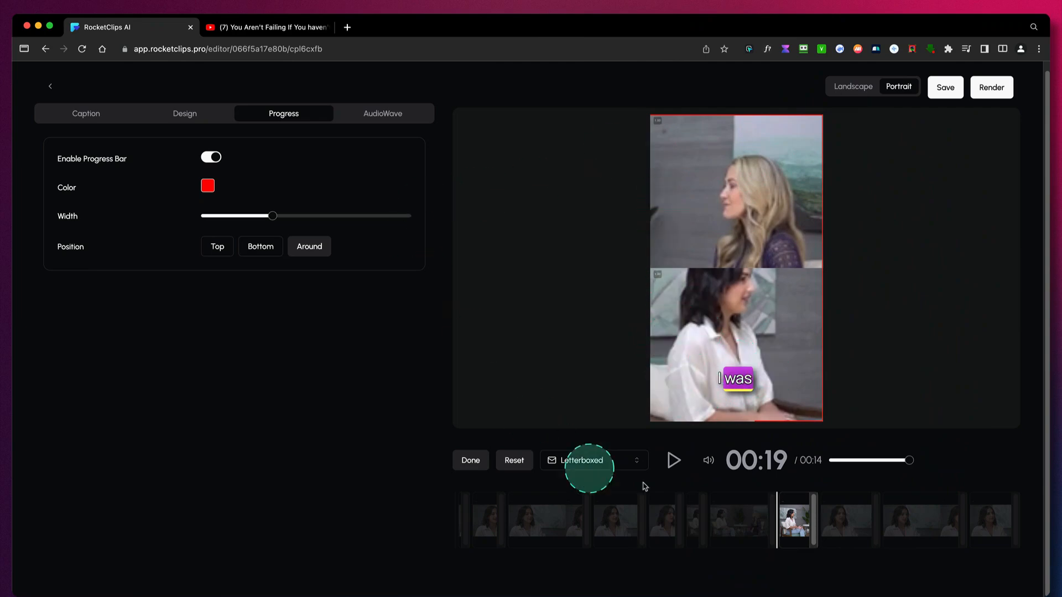
left_click(674, 462)
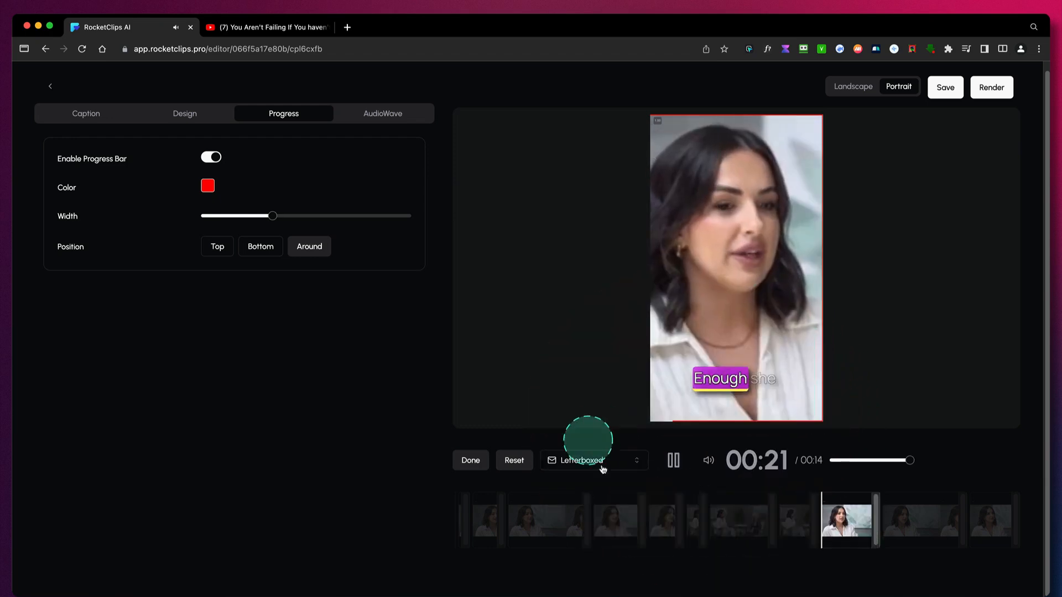
left_click(673, 462)
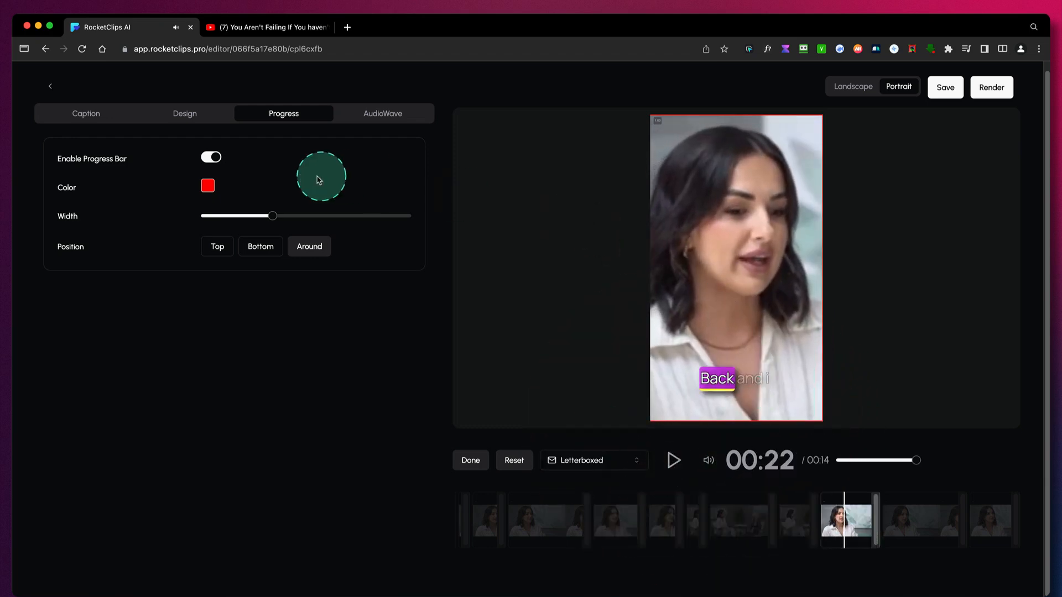
- Change the progress bar's color to purple
left_click(207, 187)
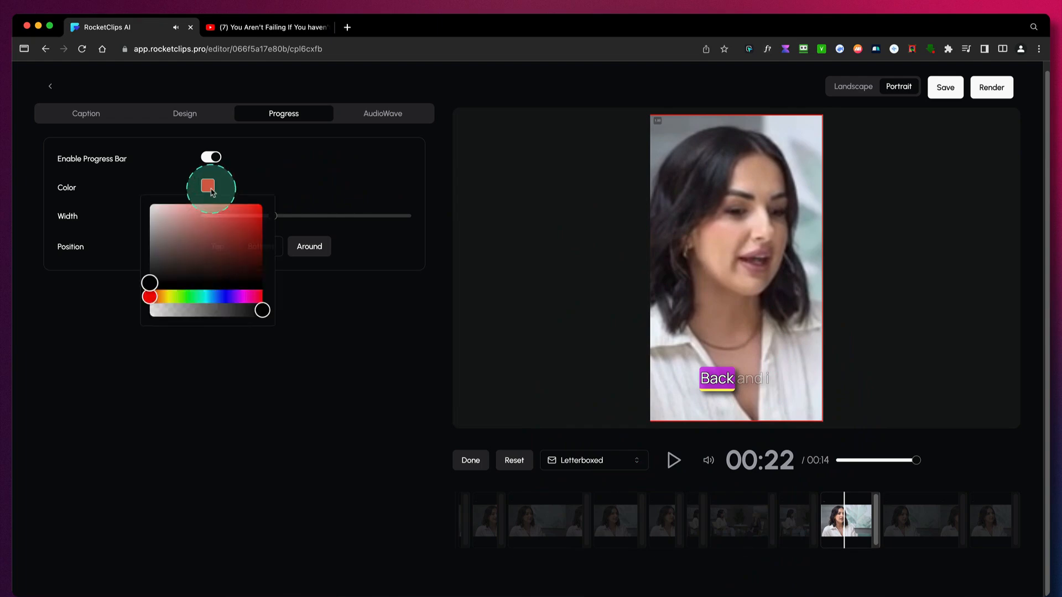
left_click(240, 297)
left_click_drag(248, 255, 259, 210)
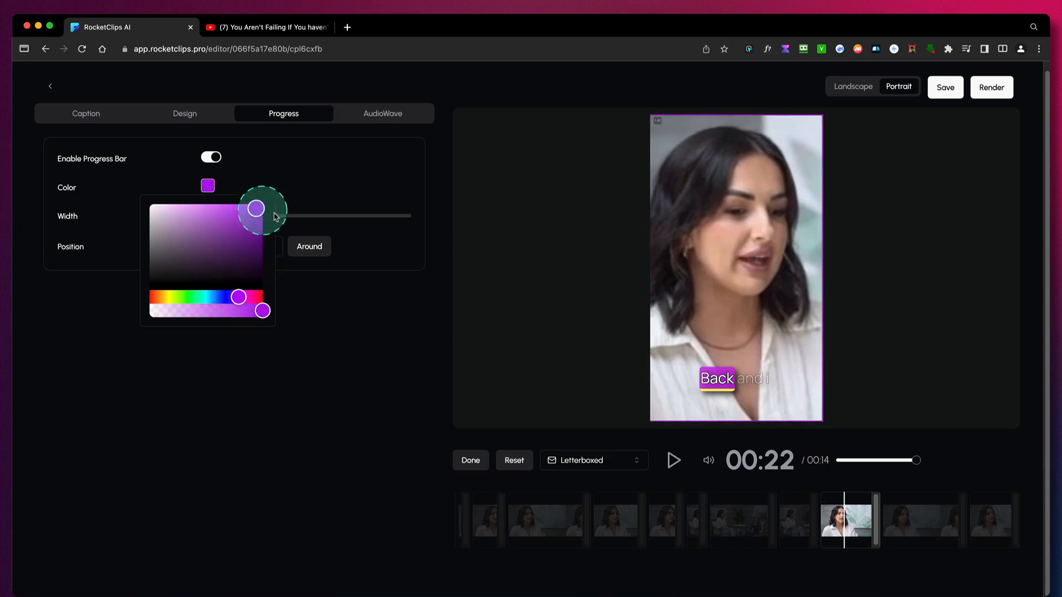
left_click(308, 178)
- Increase the progress bar's width, preview it in playback, and try the Top and Bottom positions
left_click_drag(273, 219, 391, 221)
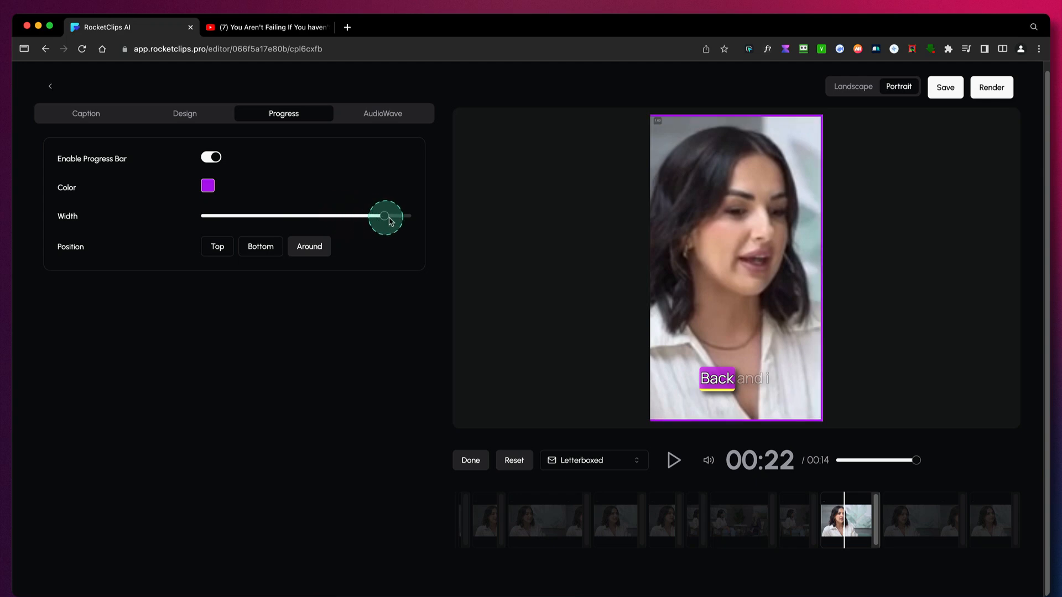
left_click(670, 461)
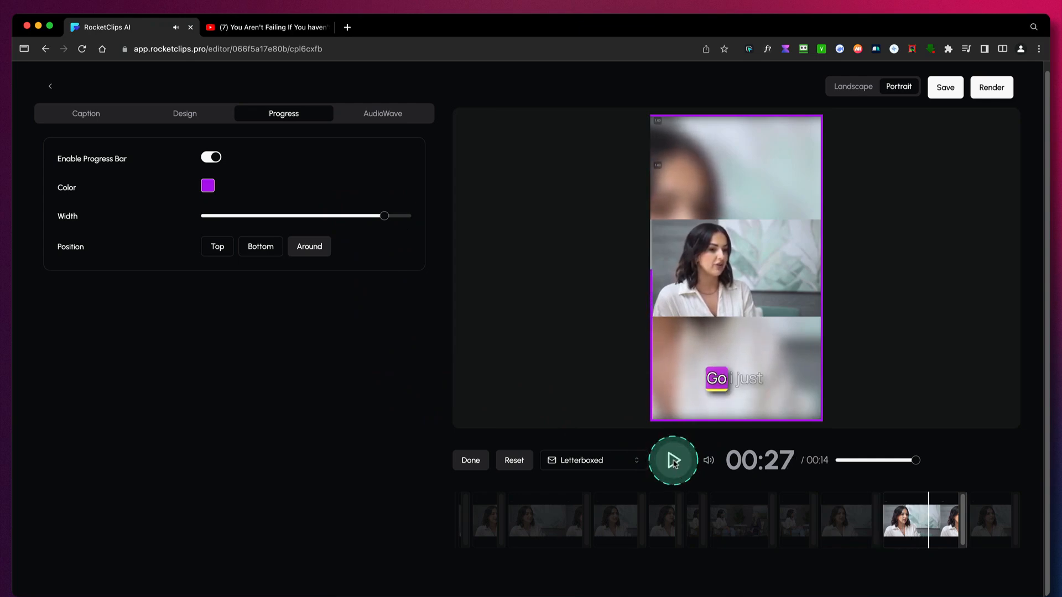
left_click(221, 247)
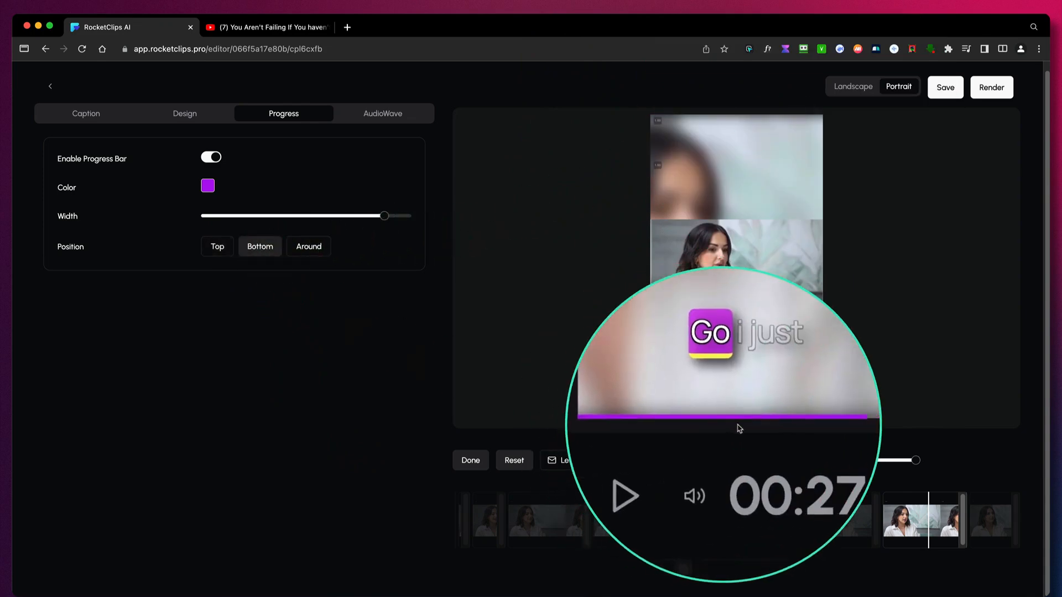
- Set the progress bar's position to Around, and enable the audio wave with a short playback preview
left_click(303, 264)
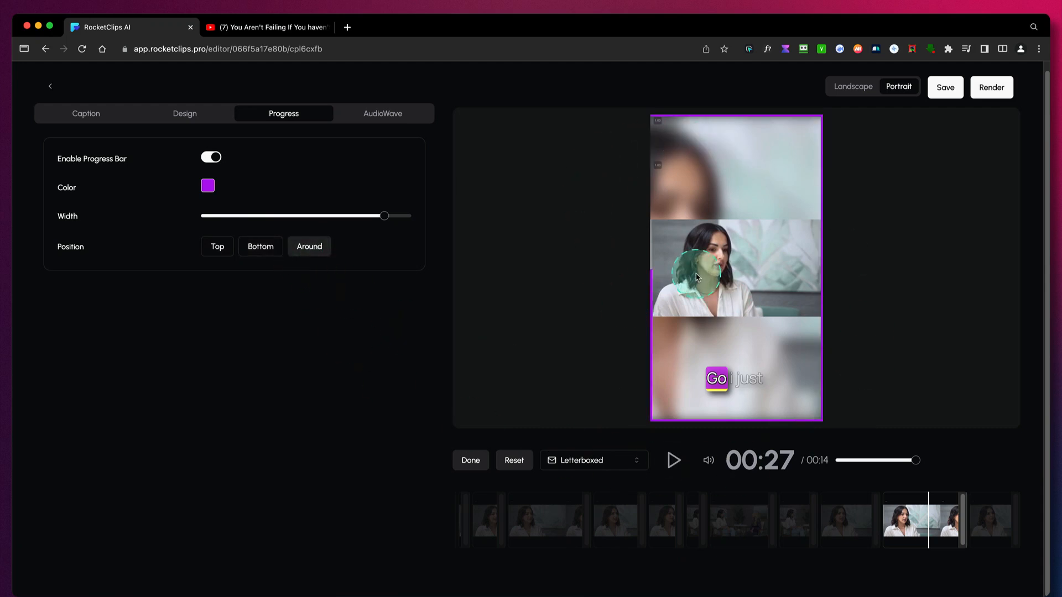
left_click(383, 114)
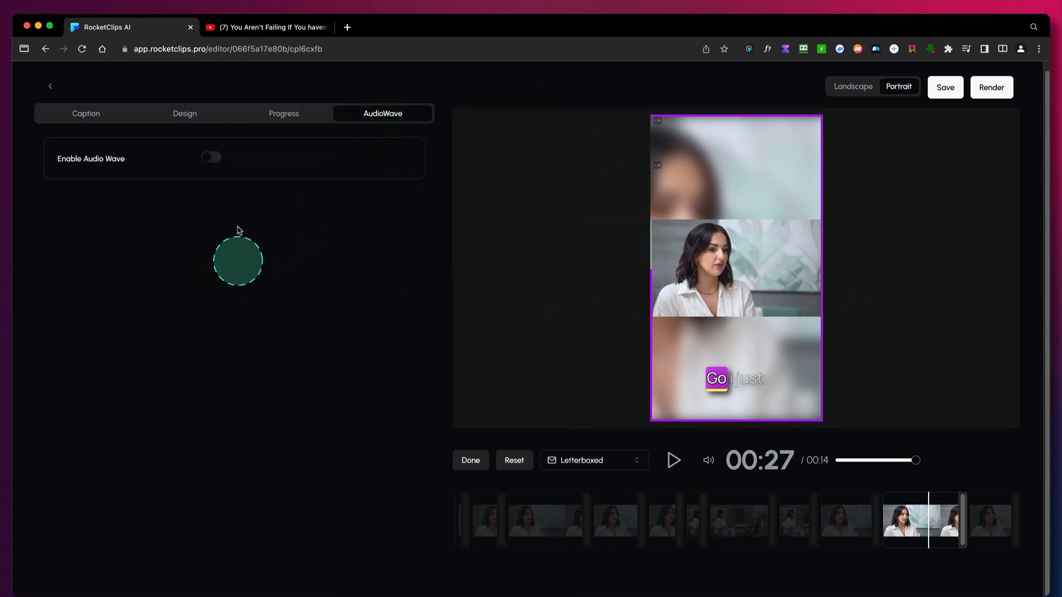
left_click(211, 158)
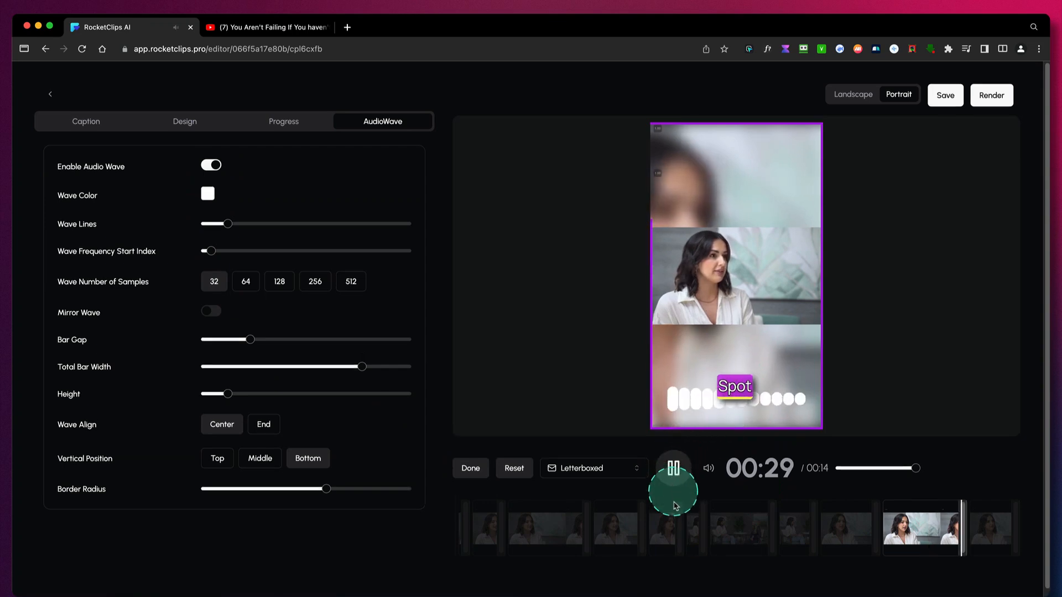
left_click(673, 467)
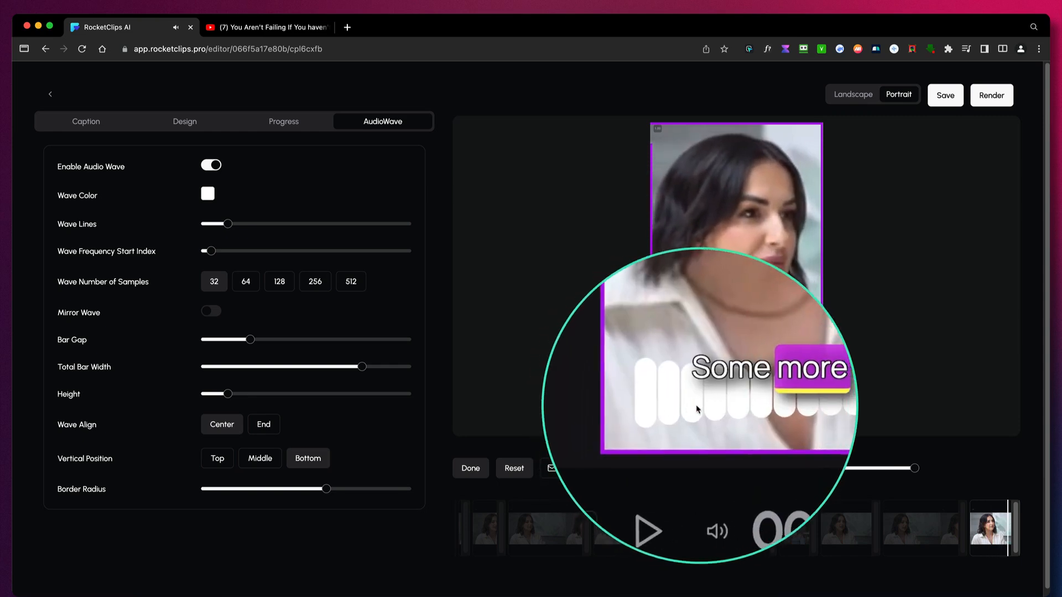
- Change the audio wave's color to a light pinkish purple
left_click(207, 194)
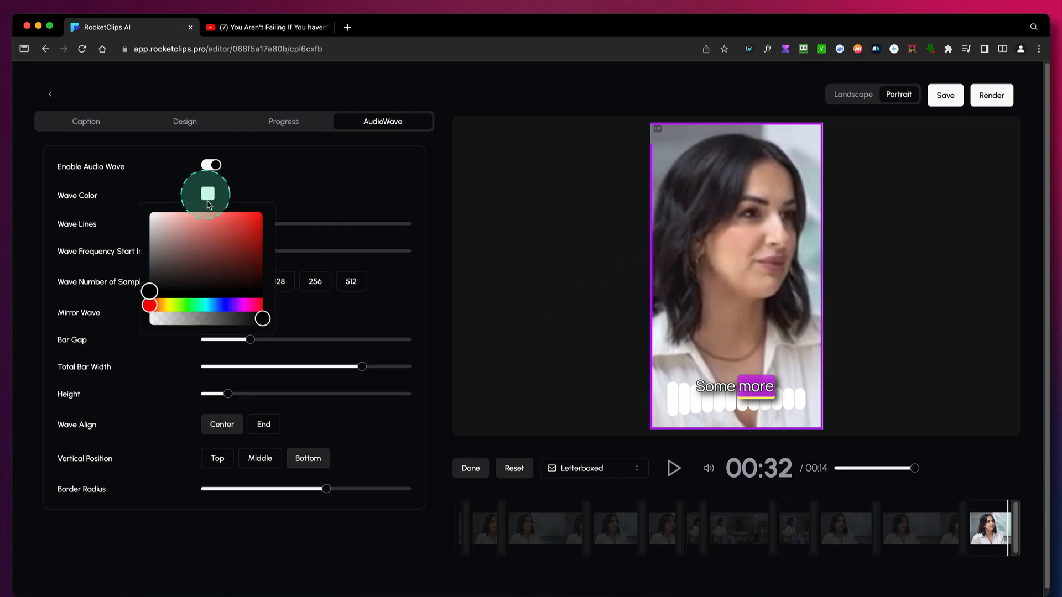
left_click(239, 309)
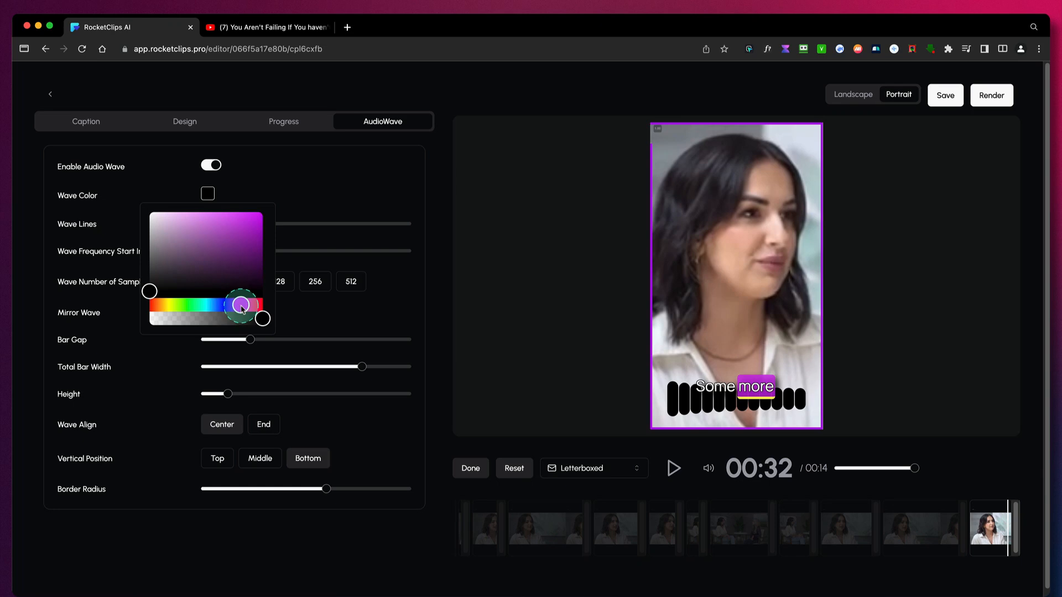
left_click(249, 215)
left_click_drag(247, 215, 203, 218)
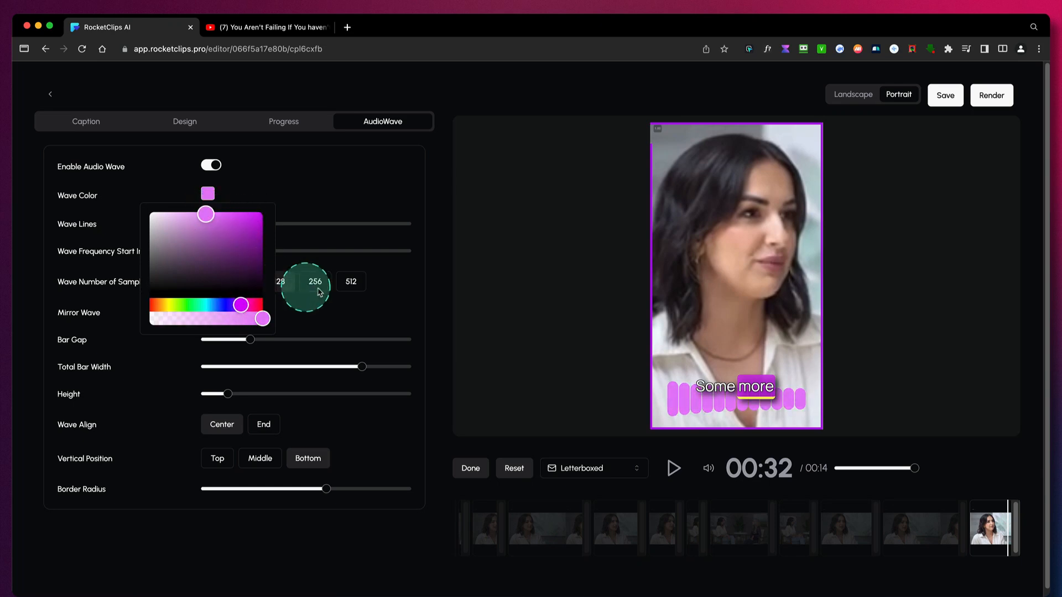
left_click(336, 191)
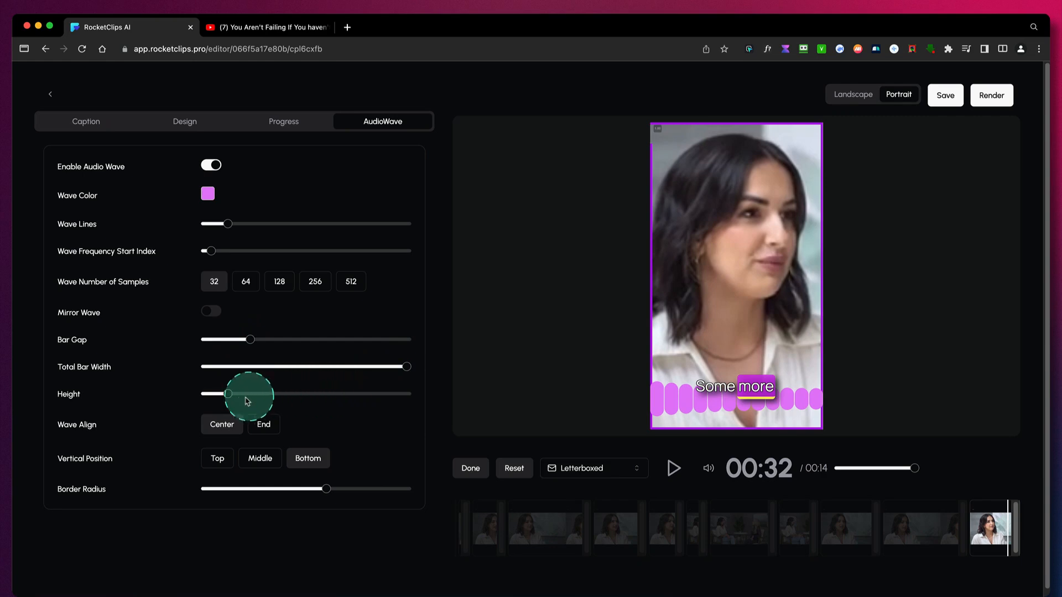
- Increase the wave's height and number of lines, set its number of samples to 256, and preview it in playback
left_click_drag(230, 400, 236, 397)
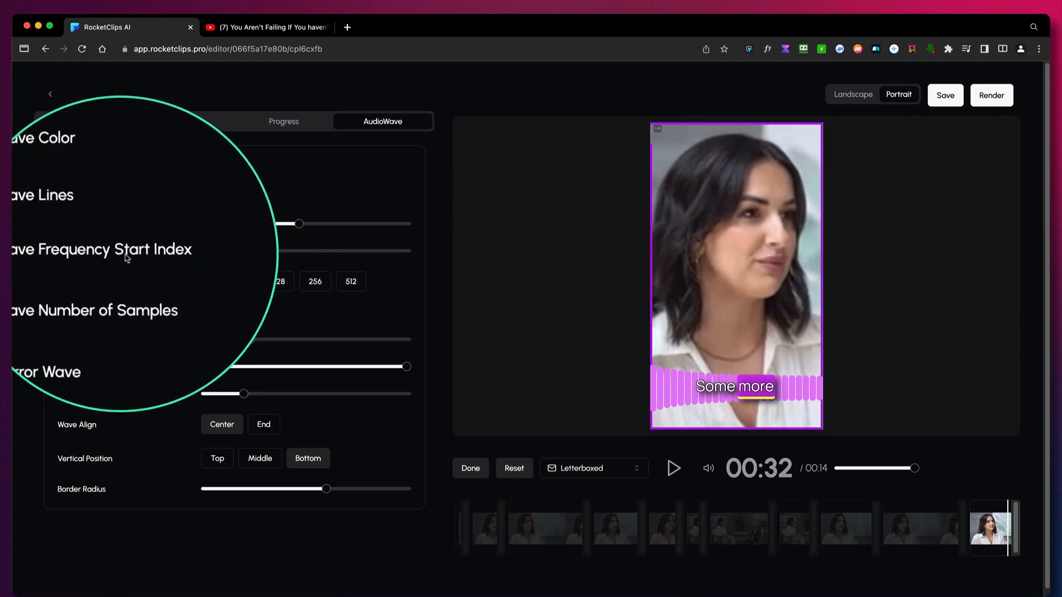
left_click(215, 254)
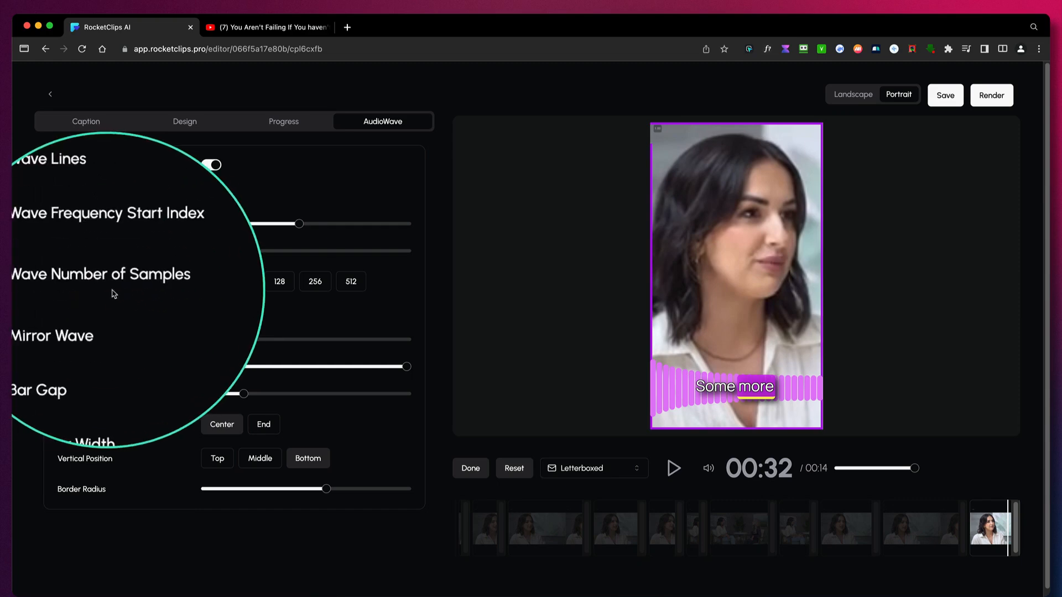
left_click(315, 281)
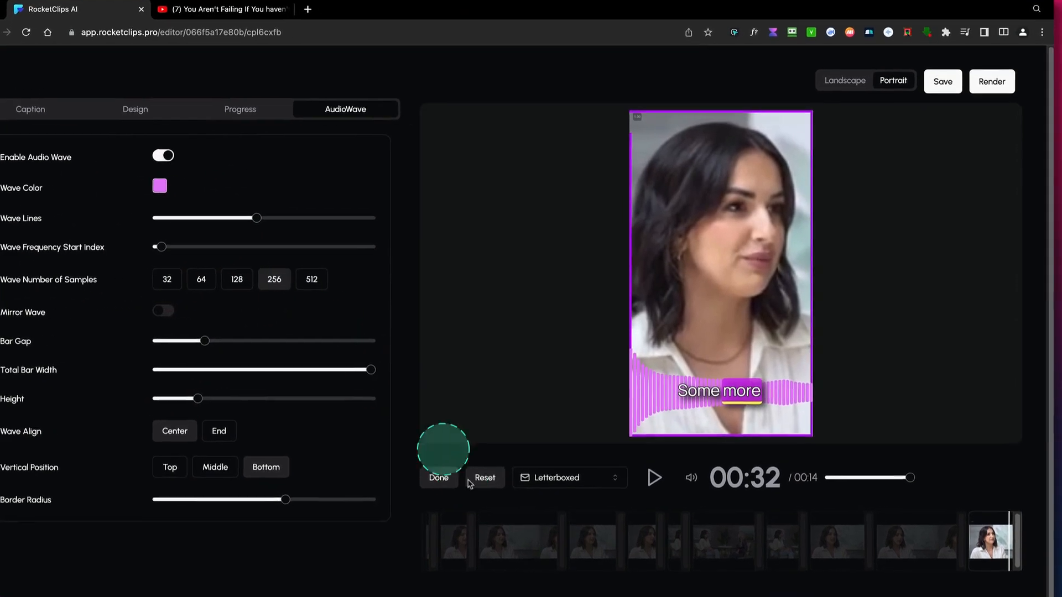
left_click(654, 477)
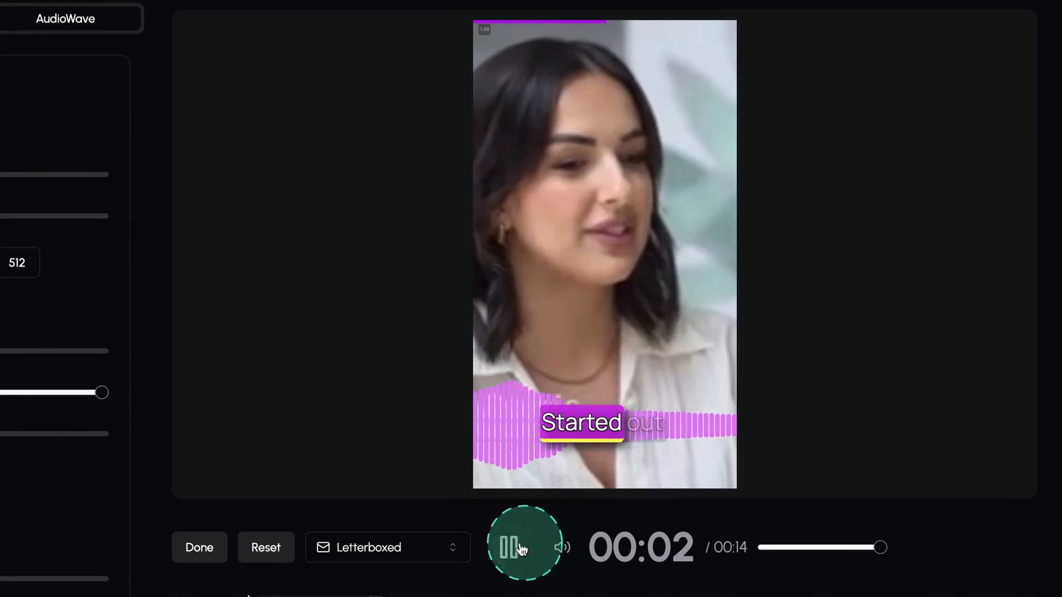
left_click(580, 467)
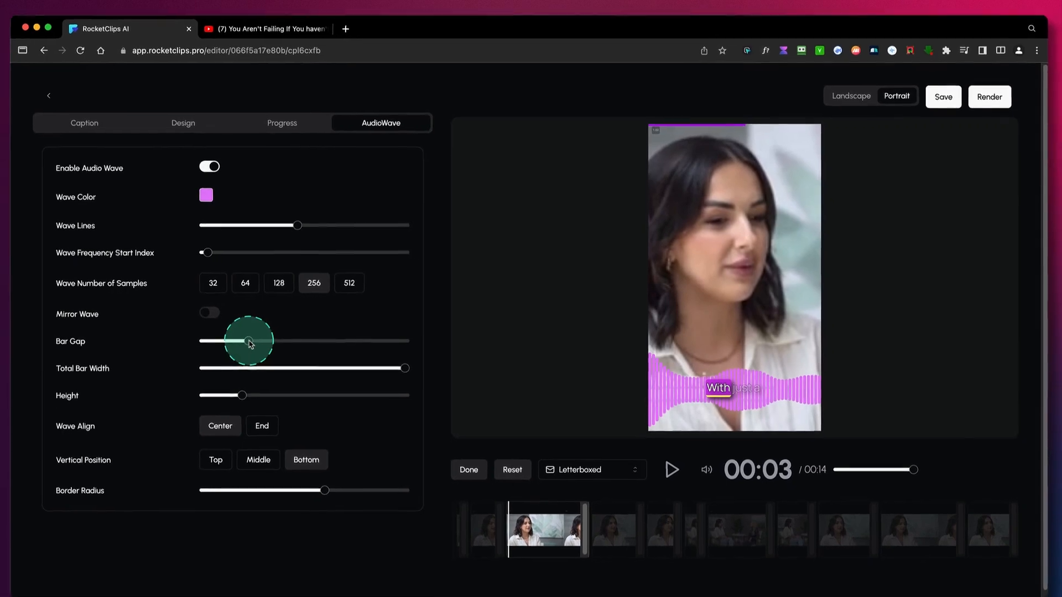
- Try mirroring the wave, turn mirroring off, and fine-tune the wave with maximum total bar width and slightly more height
left_click(213, 314)
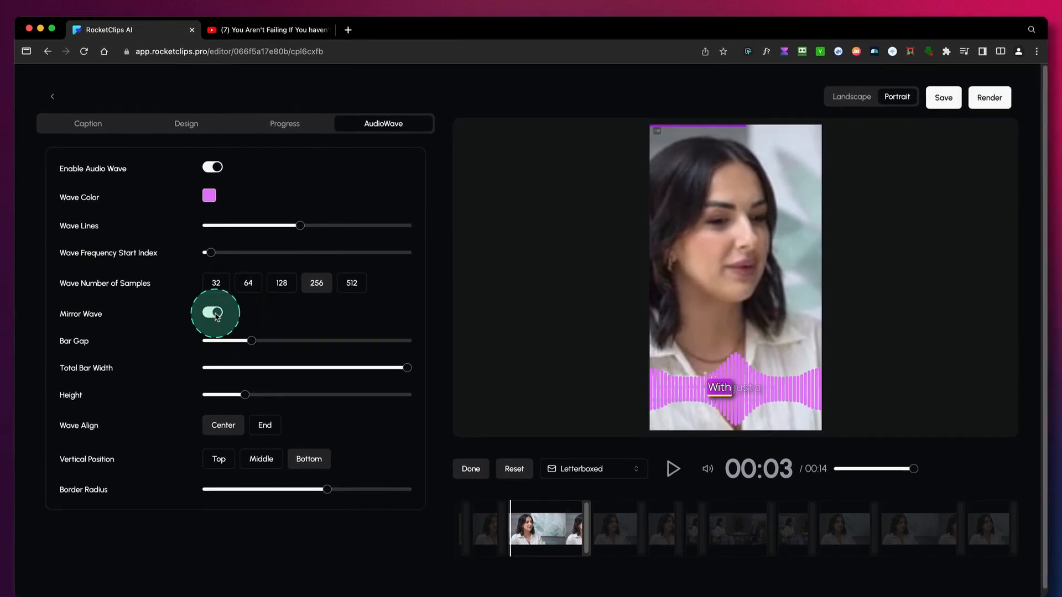
left_click(215, 316)
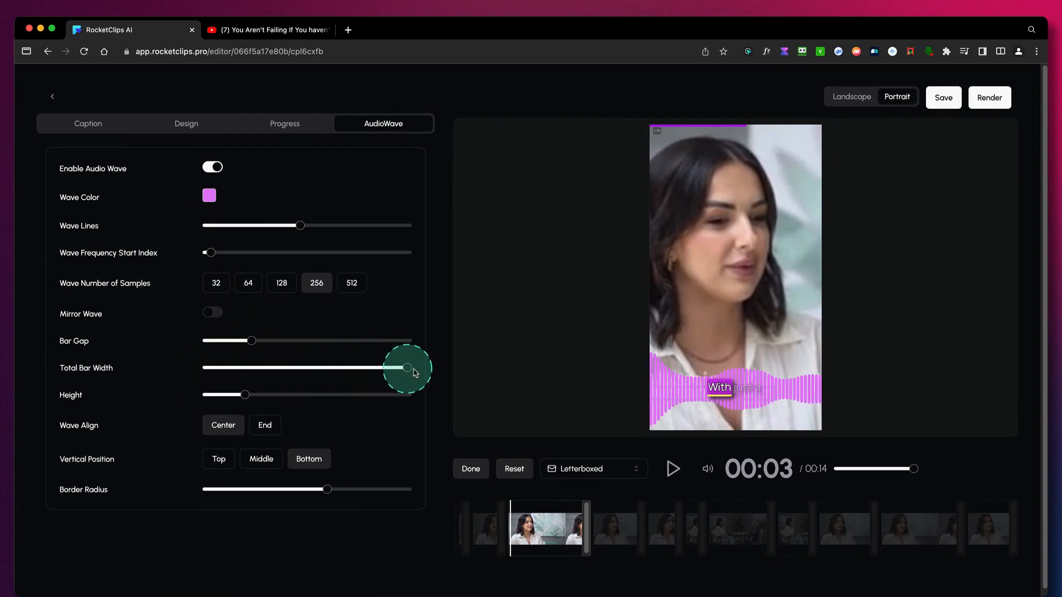
mouse_move(403, 370)
left_mouse_down()
mouse_move(321, 367)
mouse_move(410, 367)
left_mouse_up()
mouse_move(244, 395)
left_mouse_down()
mouse_move(261, 395)
mouse_move(250, 399)
left_mouse_up()
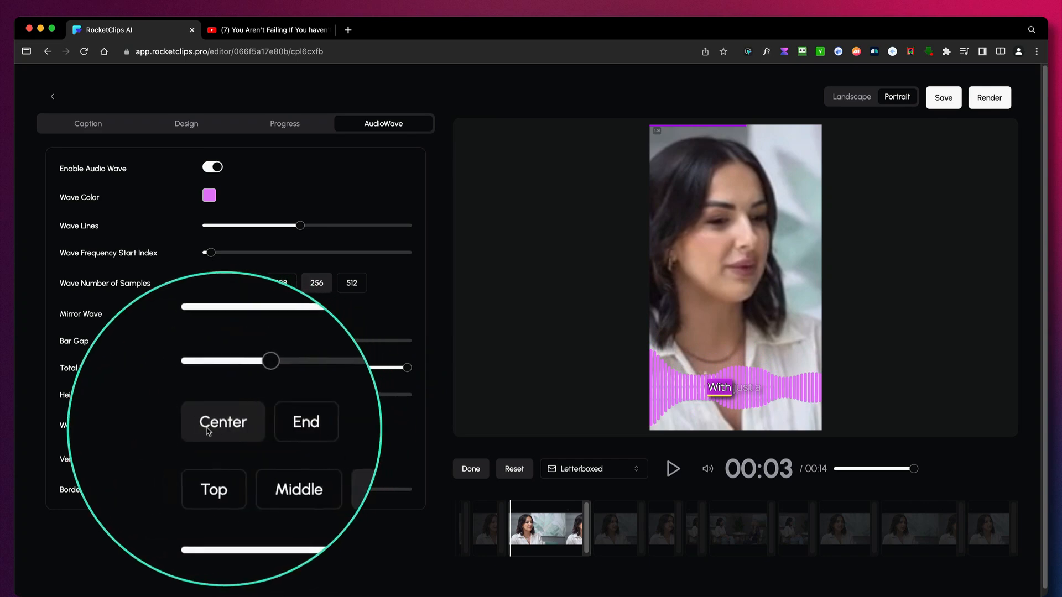
- Set the wave alignment to End and play the clip briefly to preview it
left_click(266, 426)
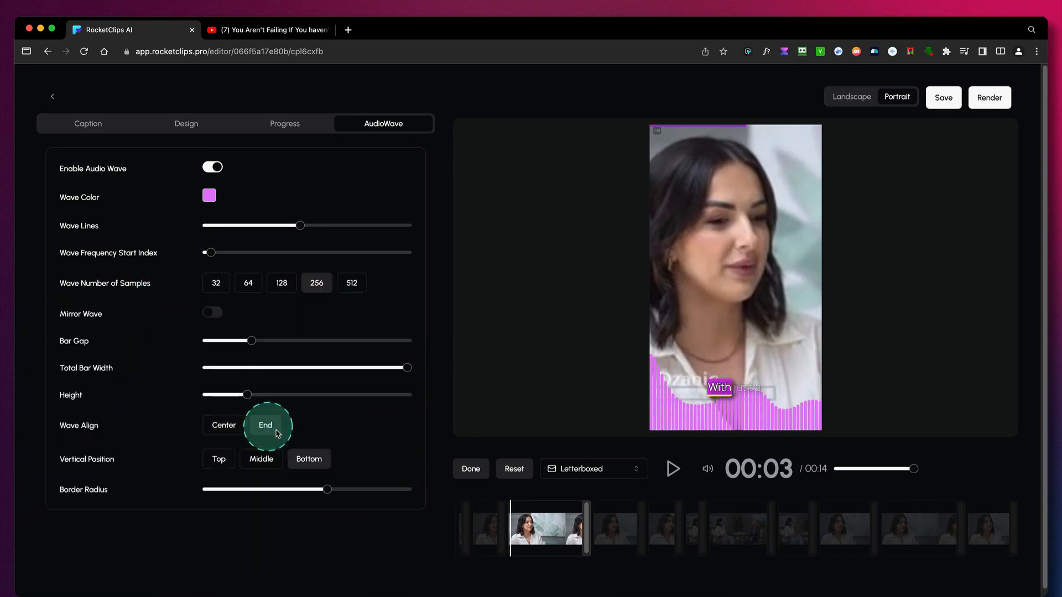
left_click(672, 469)
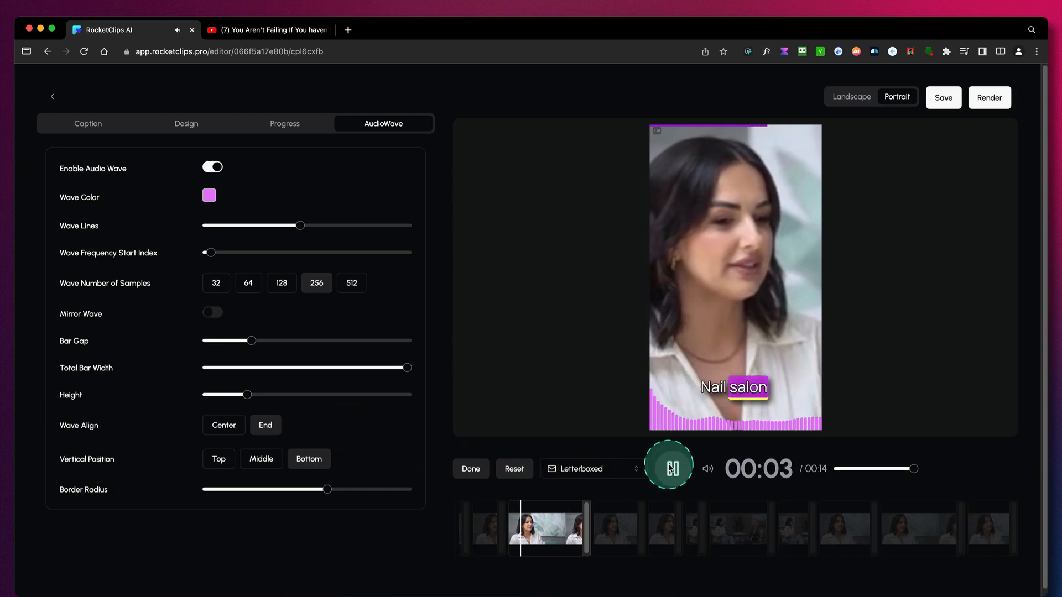
left_click(671, 468)
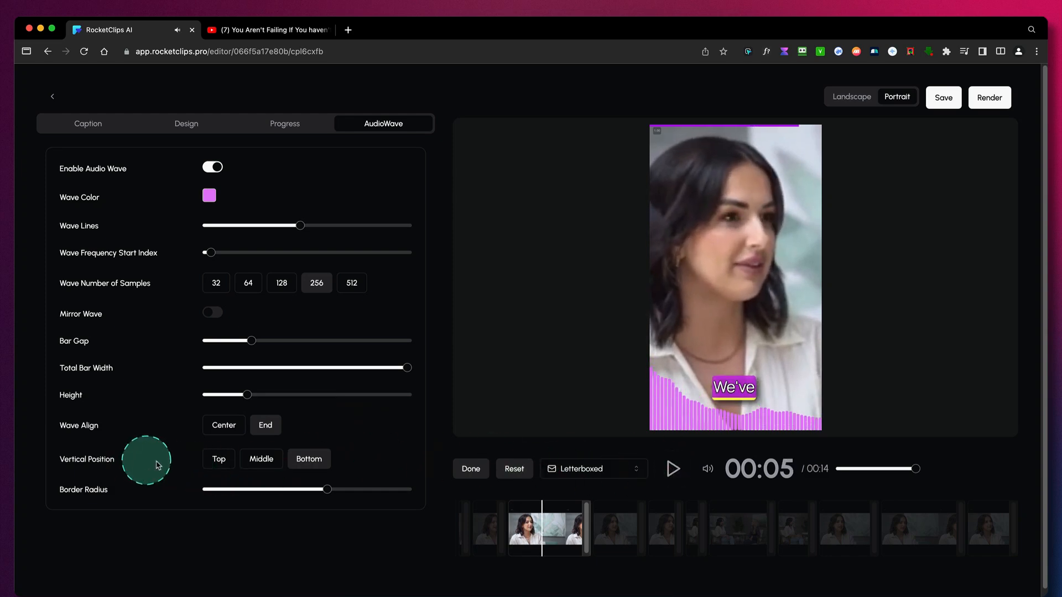
- Try the Top and Middle vertical positions for the wave and return it to Bottom
left_click(221, 460)
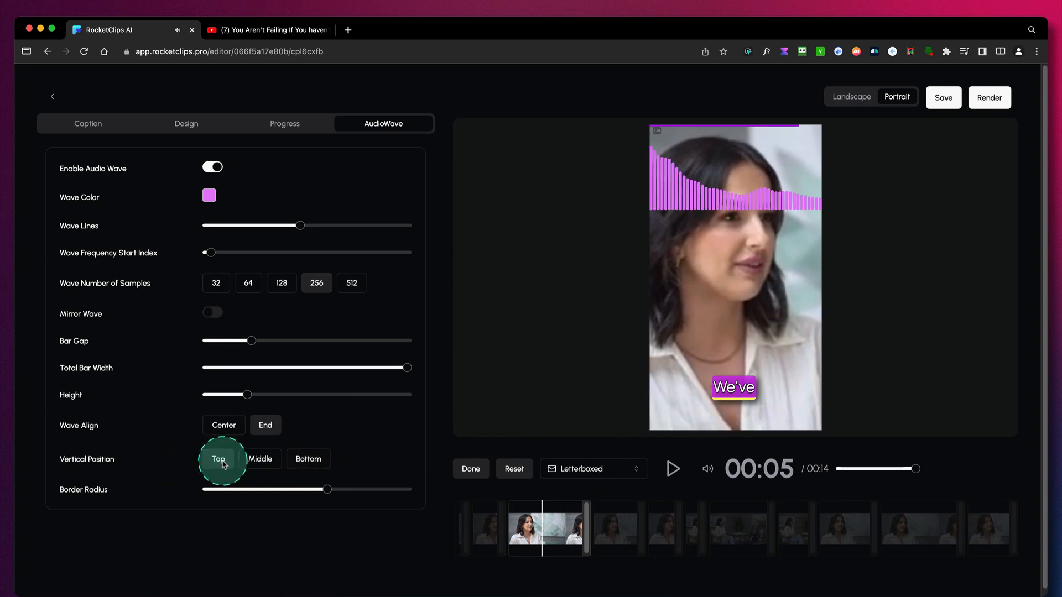
left_click(261, 459)
left_click(308, 459)
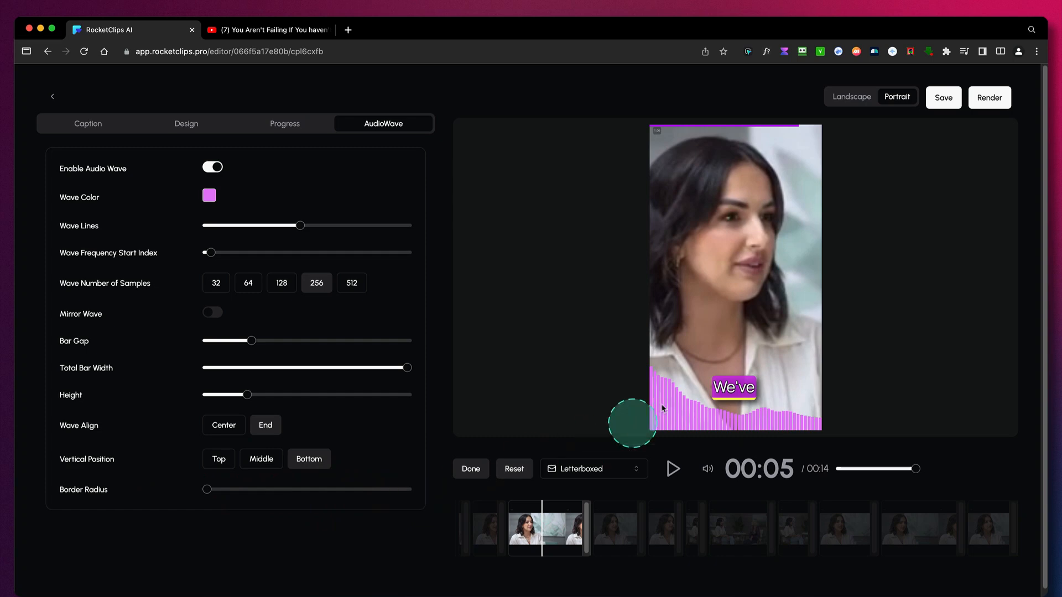
- Reduce the wave's border radius to the minimum and preview the square bars in playback
key("ctrl+alt+m")
key("ctrl+alt+m")
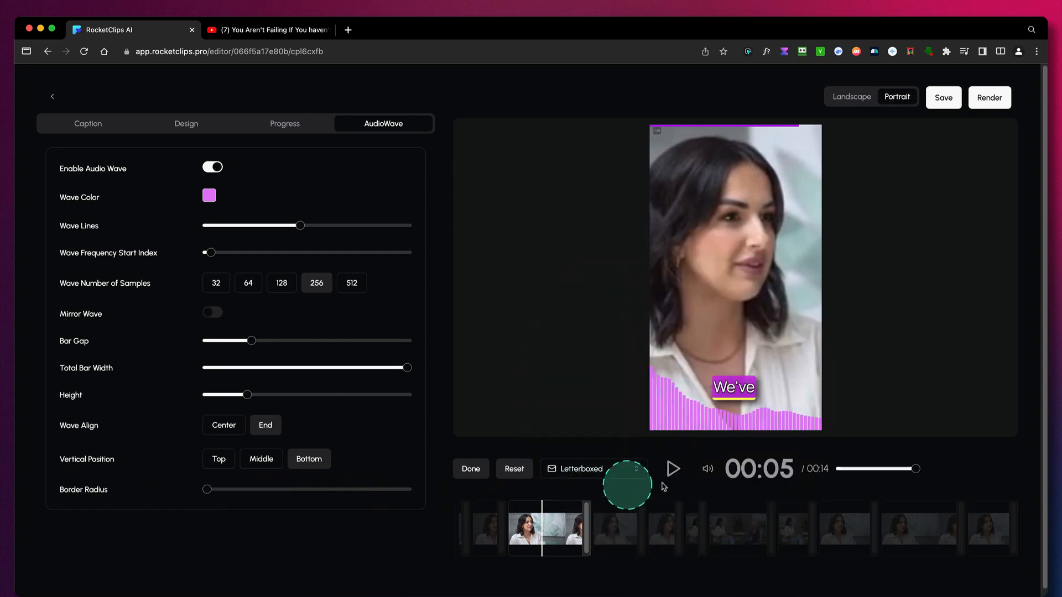
left_click(675, 469)
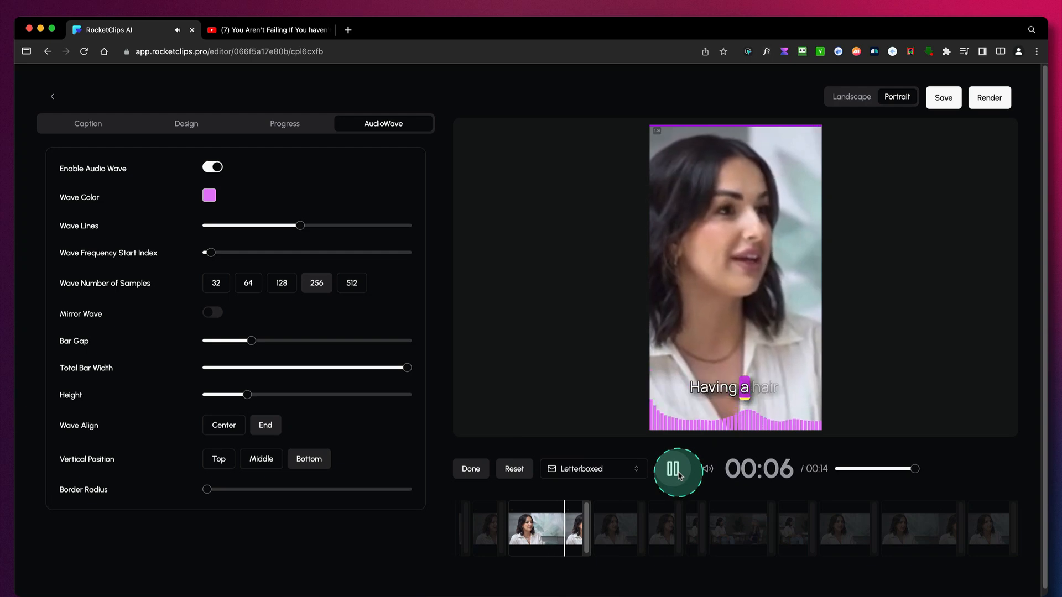
left_click(675, 470)
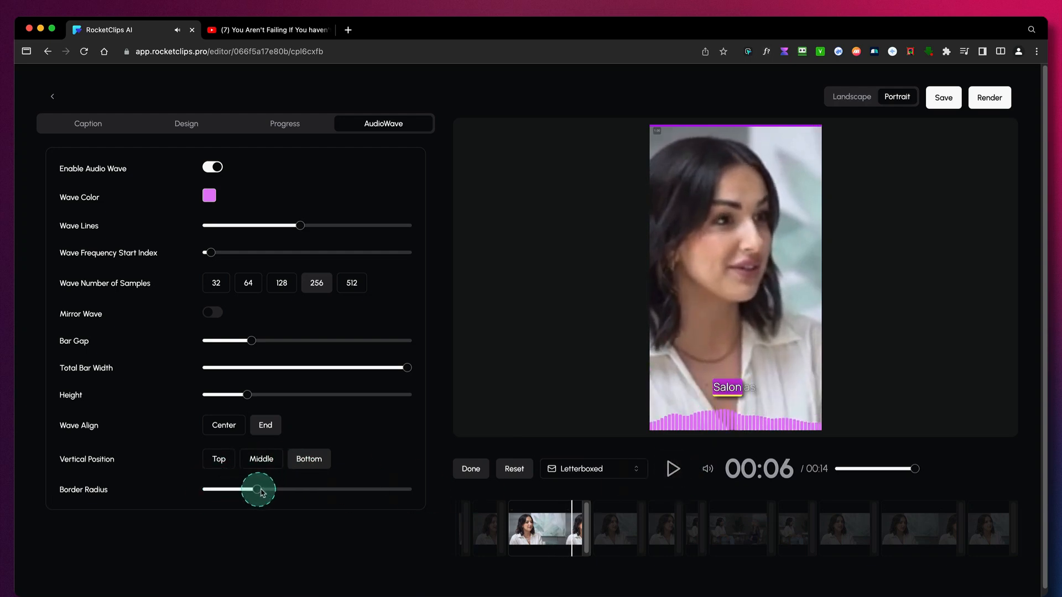
- Give the wave a medium border radius, align it to Center, and play the clip to preview it
left_click(224, 430)
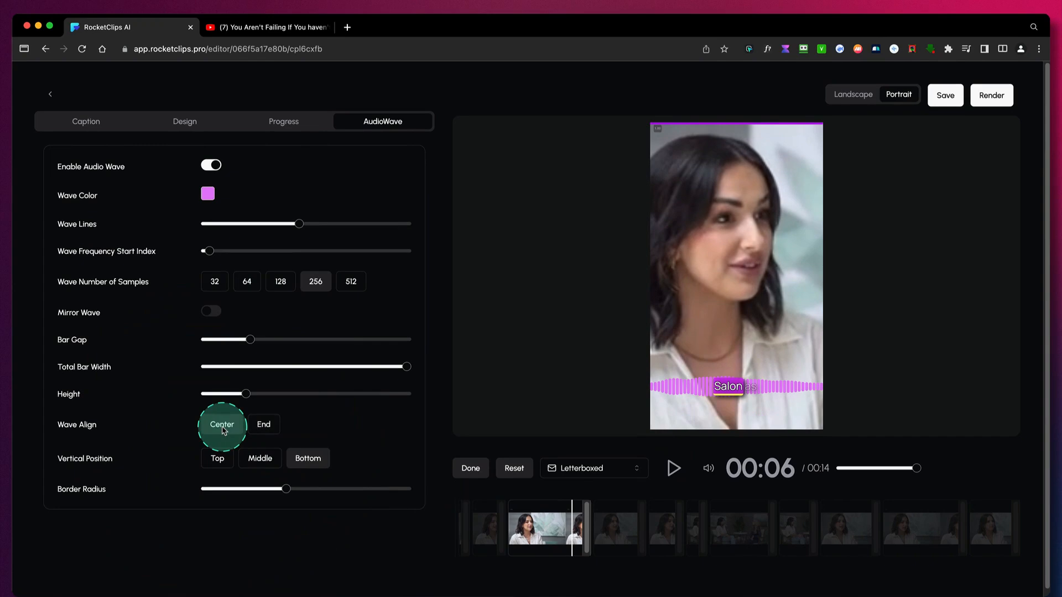
left_click(674, 469)
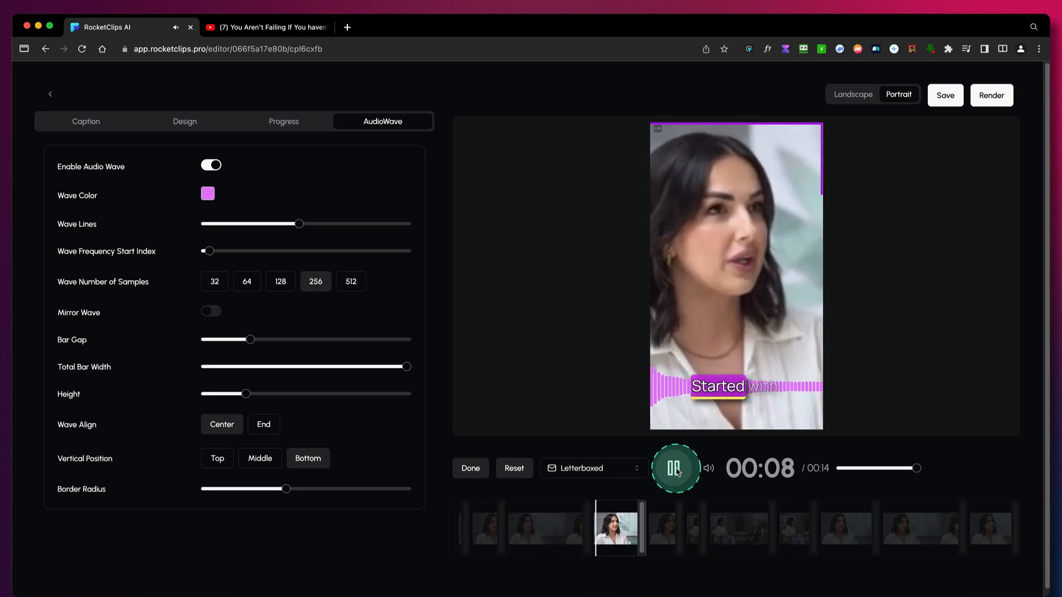
left_click(675, 469)
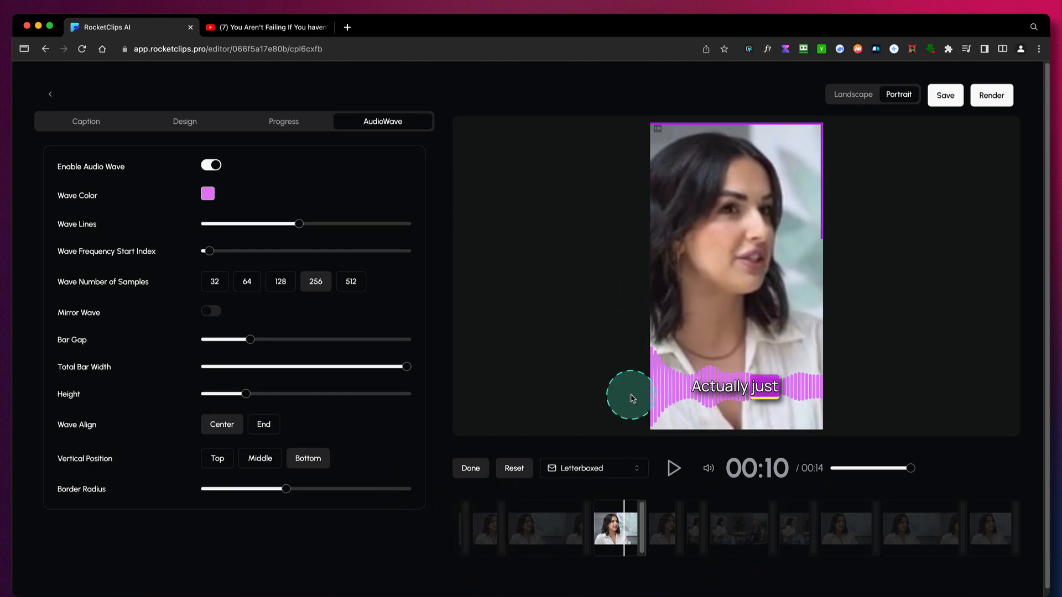
- Save the edited clip and start rendering it
left_click(947, 98)
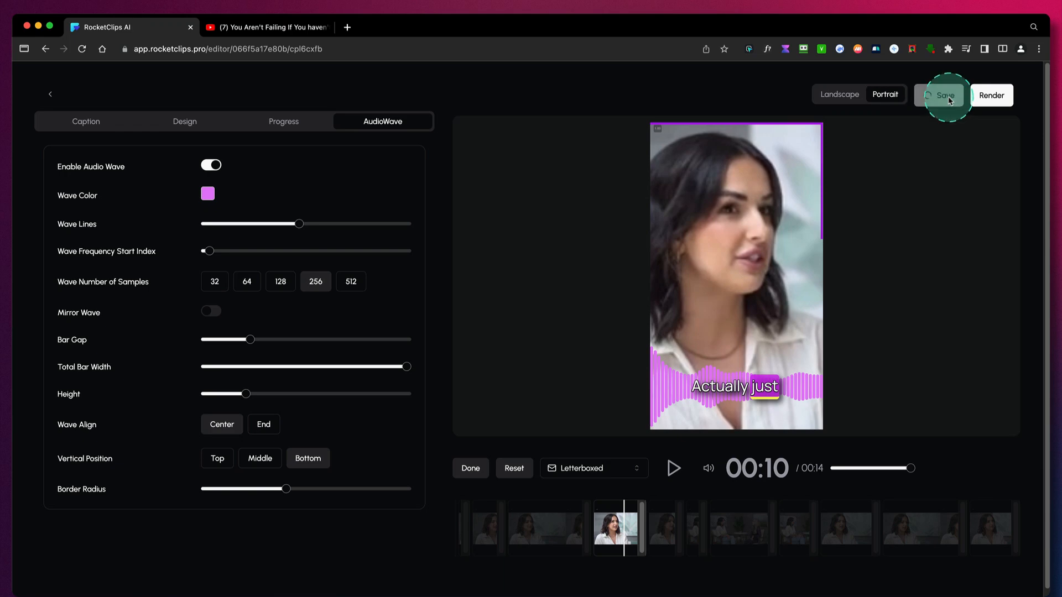
left_click(999, 99)
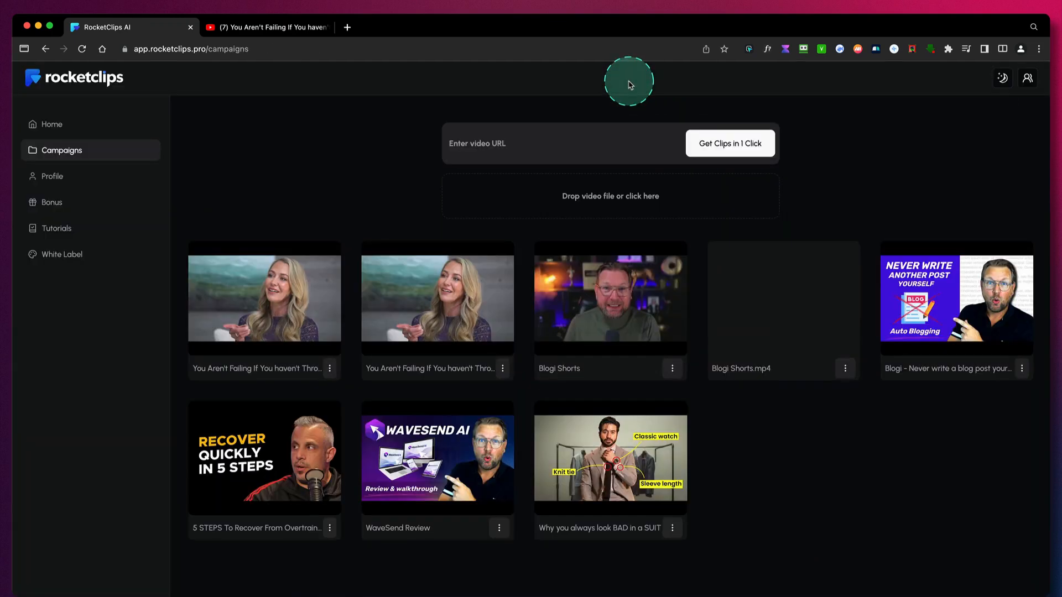
- View the "From Shadowing to Successful Business Owner" clip in the second "You Aren't Failing" campaign and return to the campaigns overview
left_click(488, 332)
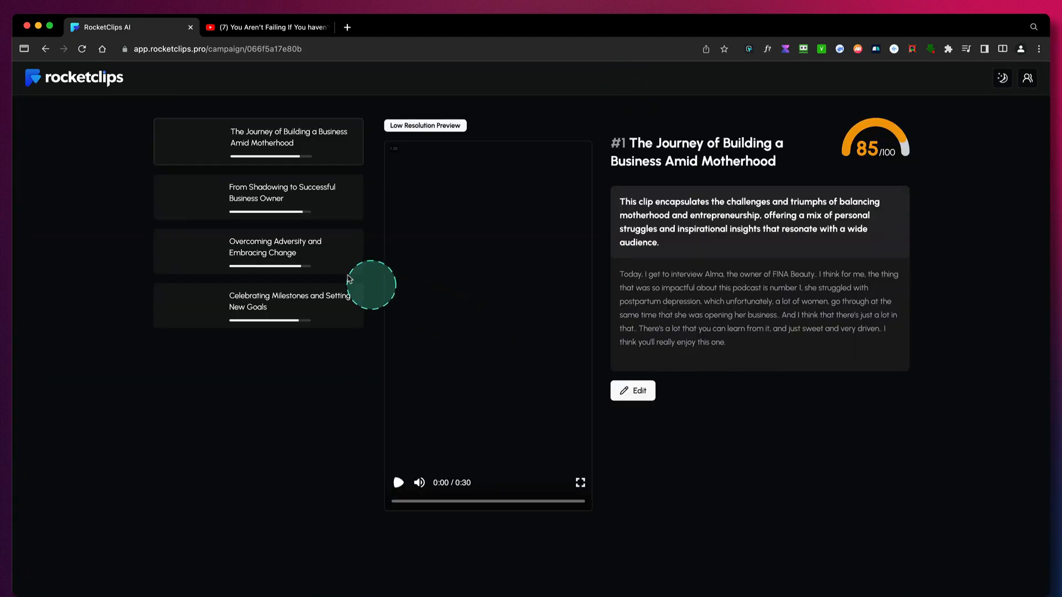
left_click(266, 204)
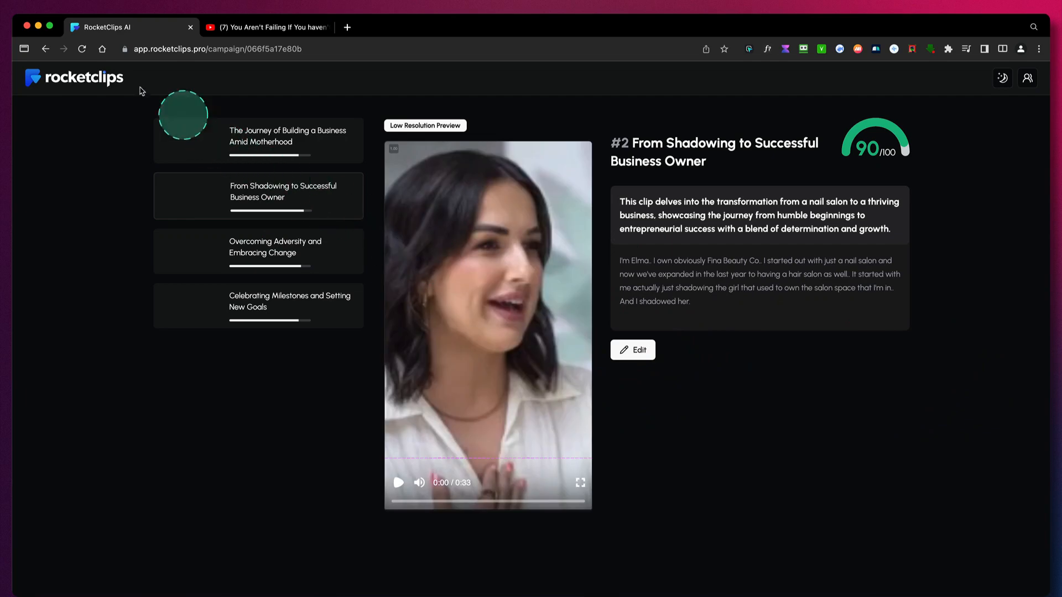
left_click(94, 78)
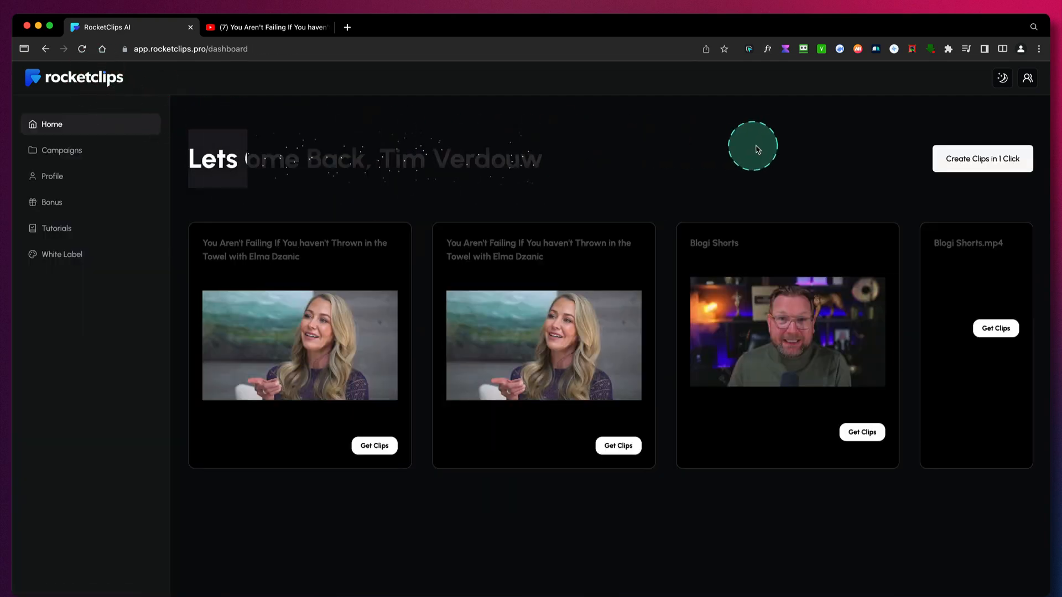
left_click(82, 156)
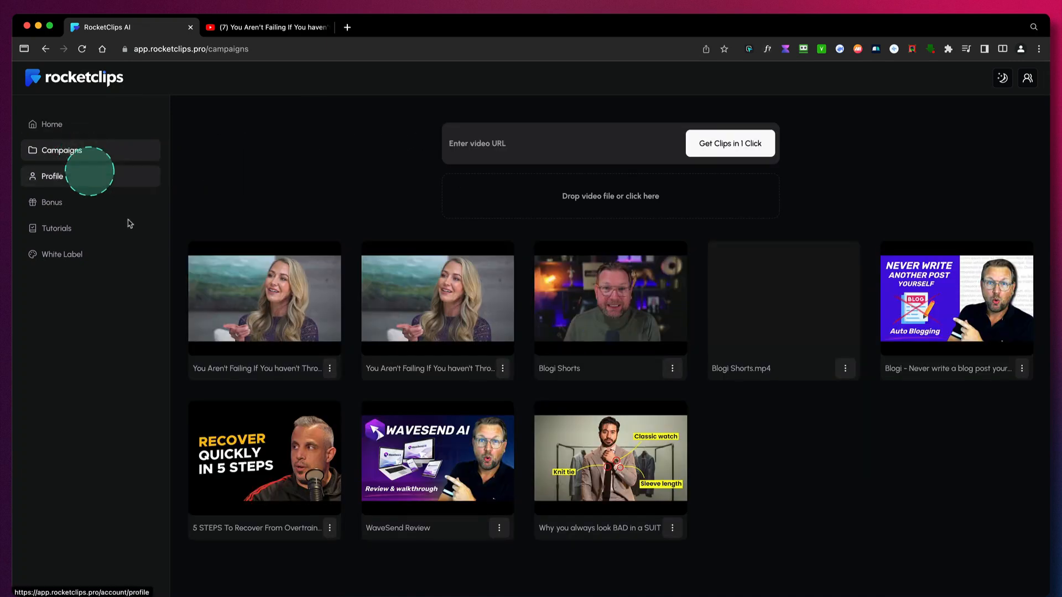